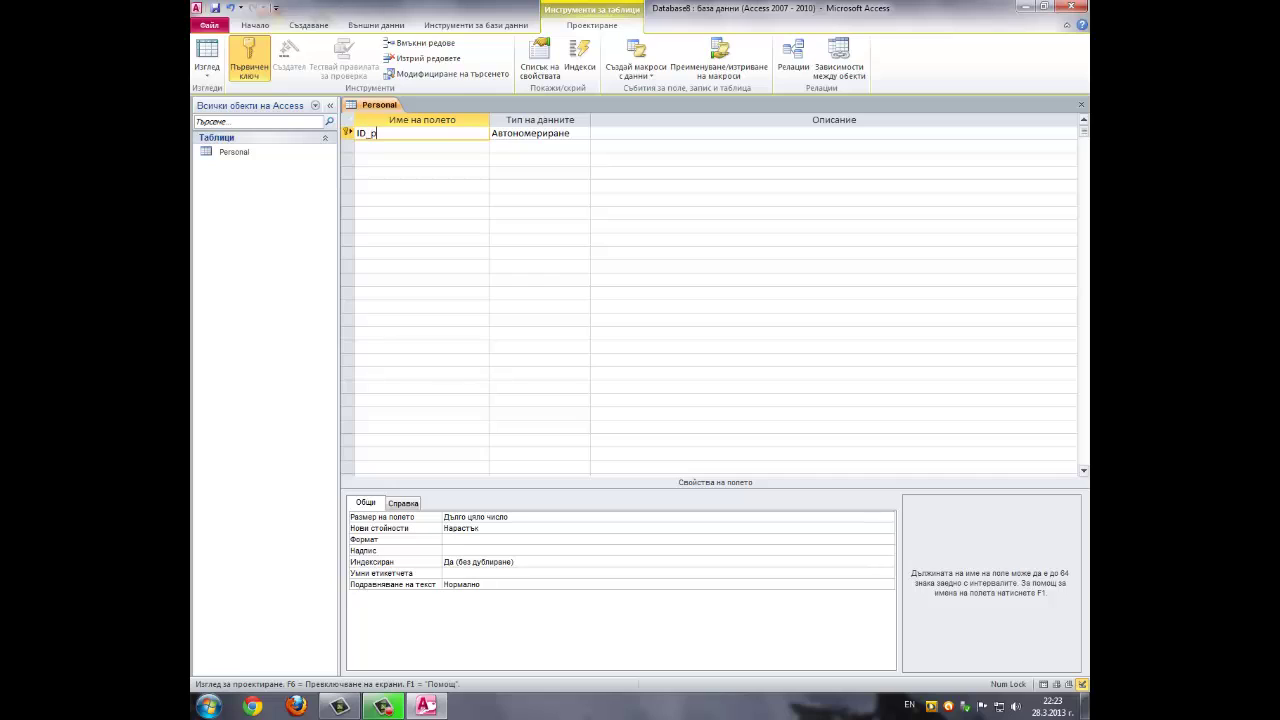
# Name the AutoNumber key field ID_personal and add a text field called Name below it
pyautogui.write('al')
pyautogui.press('Down')
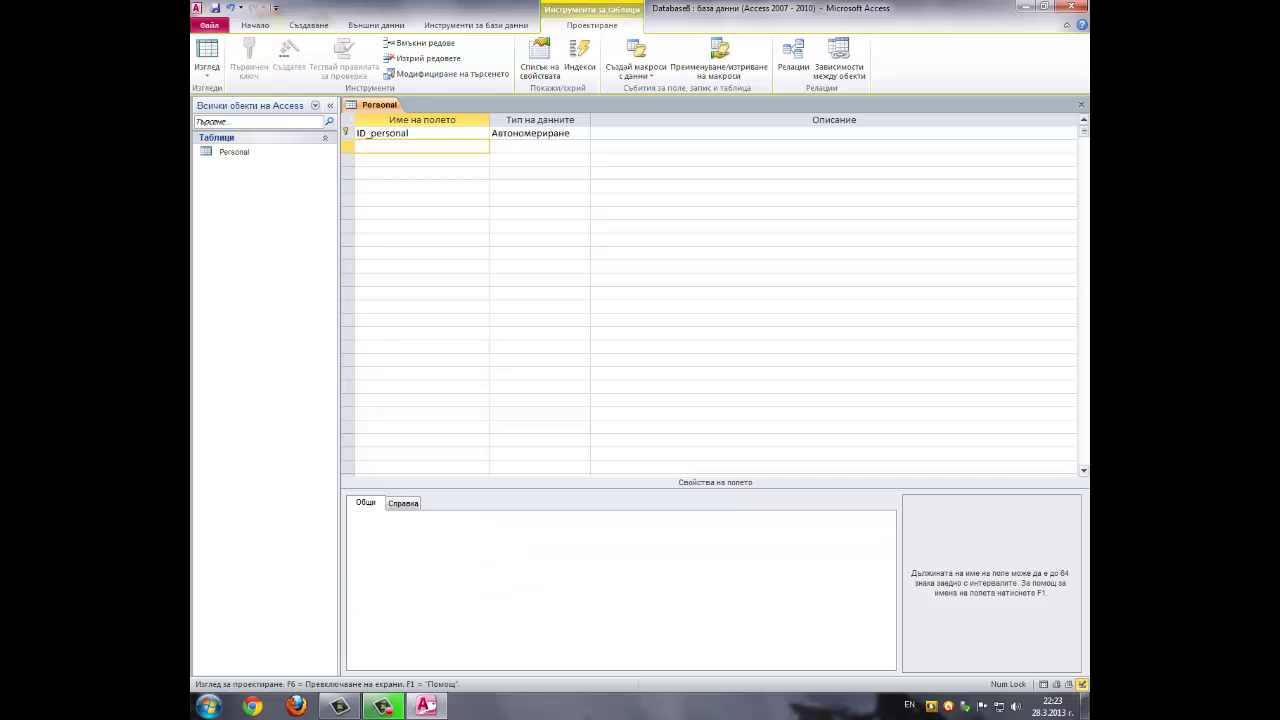
pyautogui.press('capslock')
pyautogui.write('N')
pyautogui.press('capslock')
pyautogui.write('ame')
pyautogui.press('Tab')
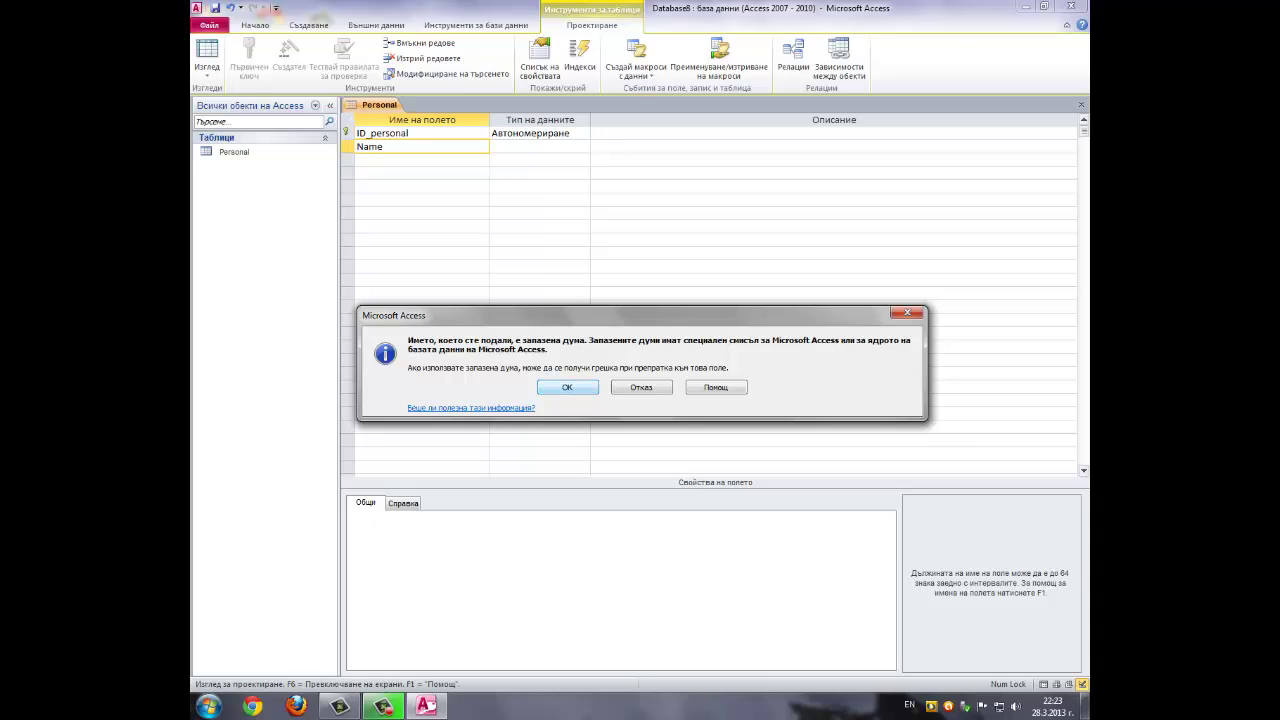
pyautogui.press('Return')
pyautogui.press('Down')
# Add two more text fields, Family and Postion, to the Personal table's design
pyautogui.press('capslock')
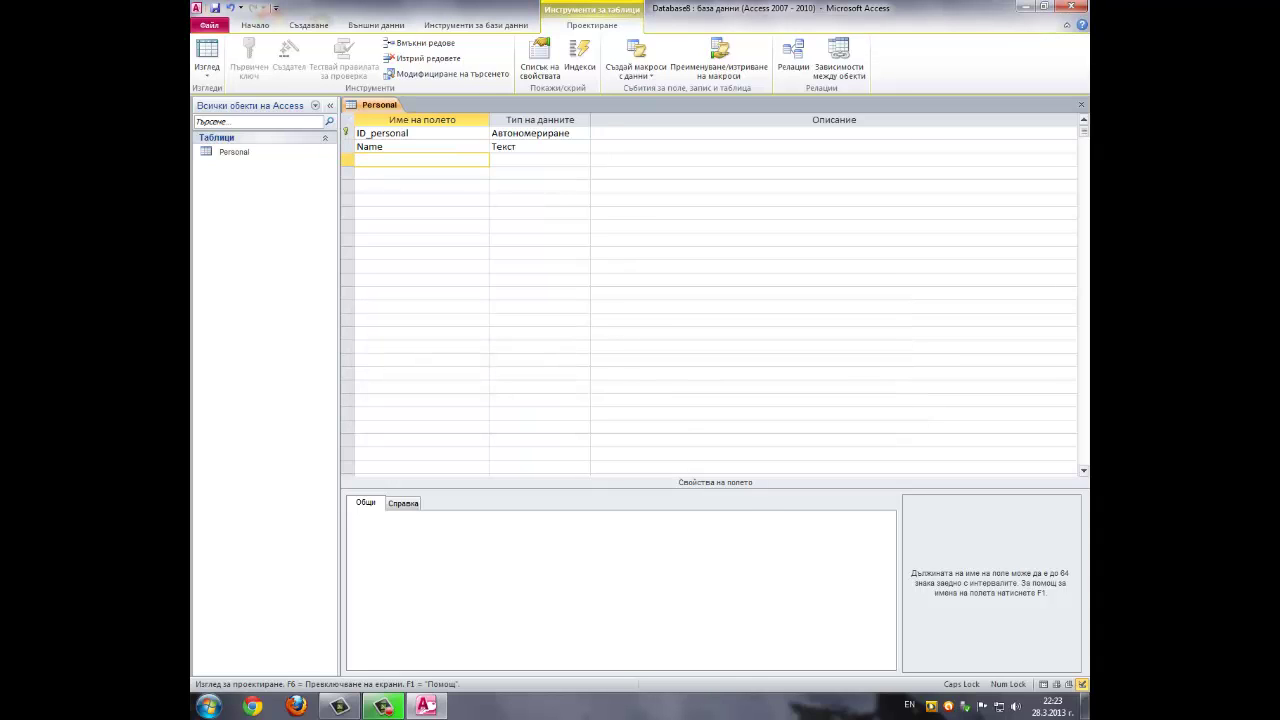
pyautogui.write('F')
pyautogui.press('capslock')
pyautogui.write('amily')
pyautogui.press('Down')
pyautogui.press('capslock')
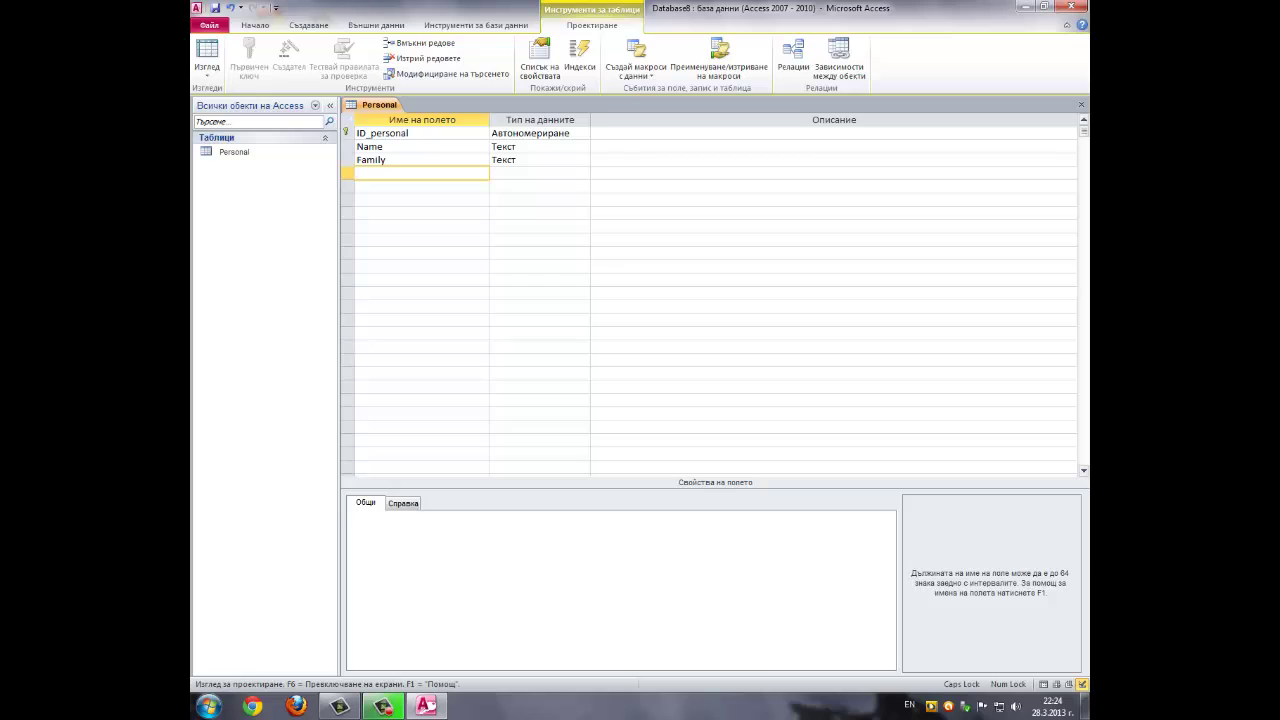
pyautogui.write('P')
pyautogui.press('capslock')
pyautogui.write('ostion')
pyautogui.press('Tab')
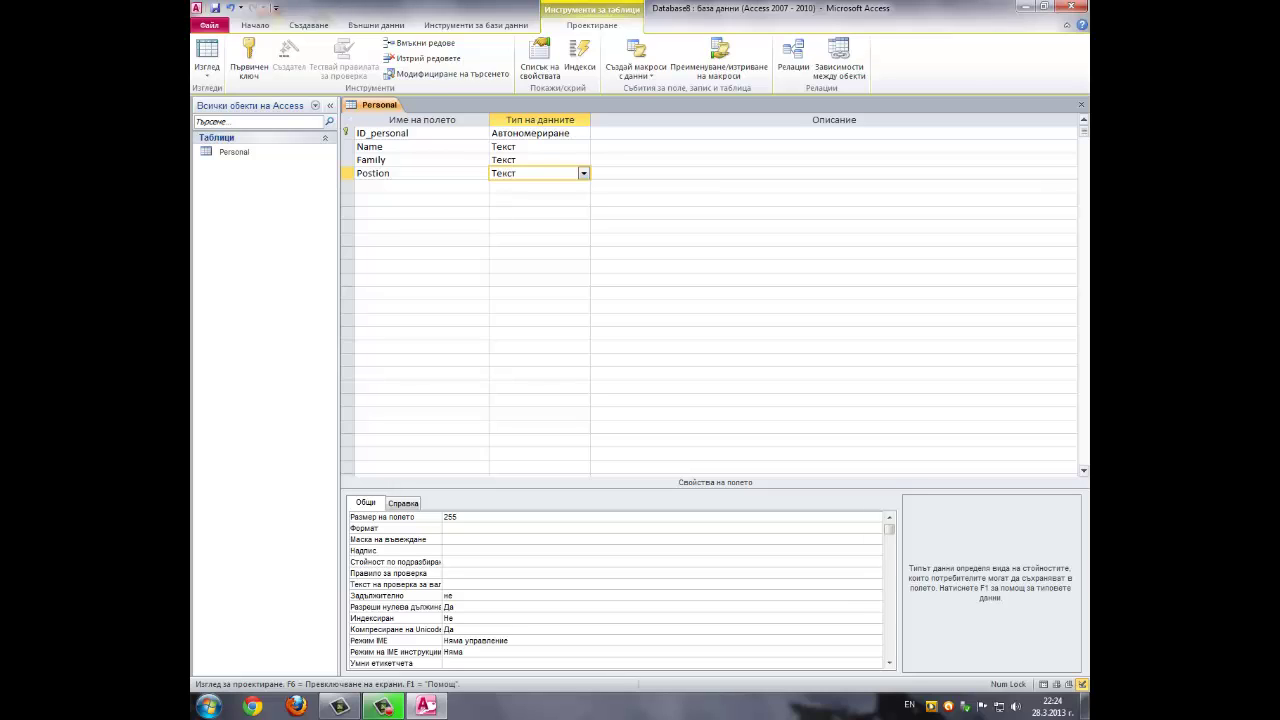
# For the Postion field, set the display control to Списъчно поле and the row source type to Списък със стойности
pyautogui.click(403, 503)
pyautogui.click(498, 517)
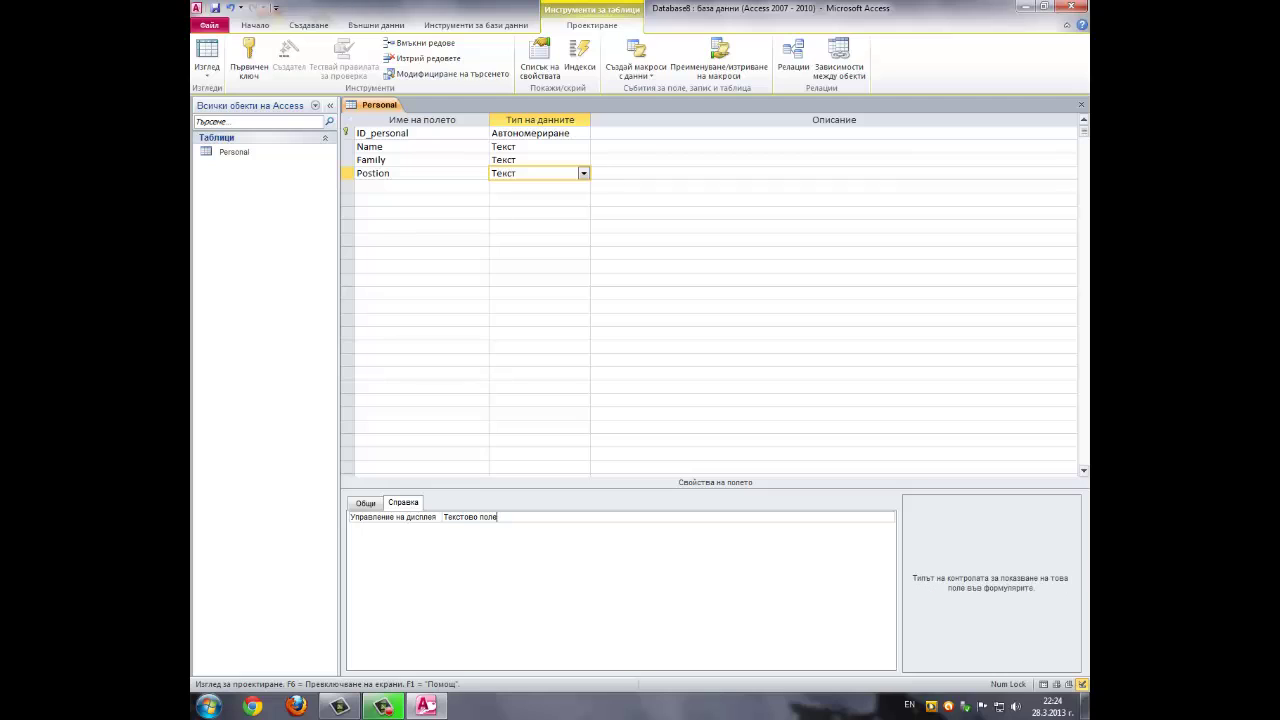
pyautogui.click(888, 517)
pyautogui.click(473, 538)
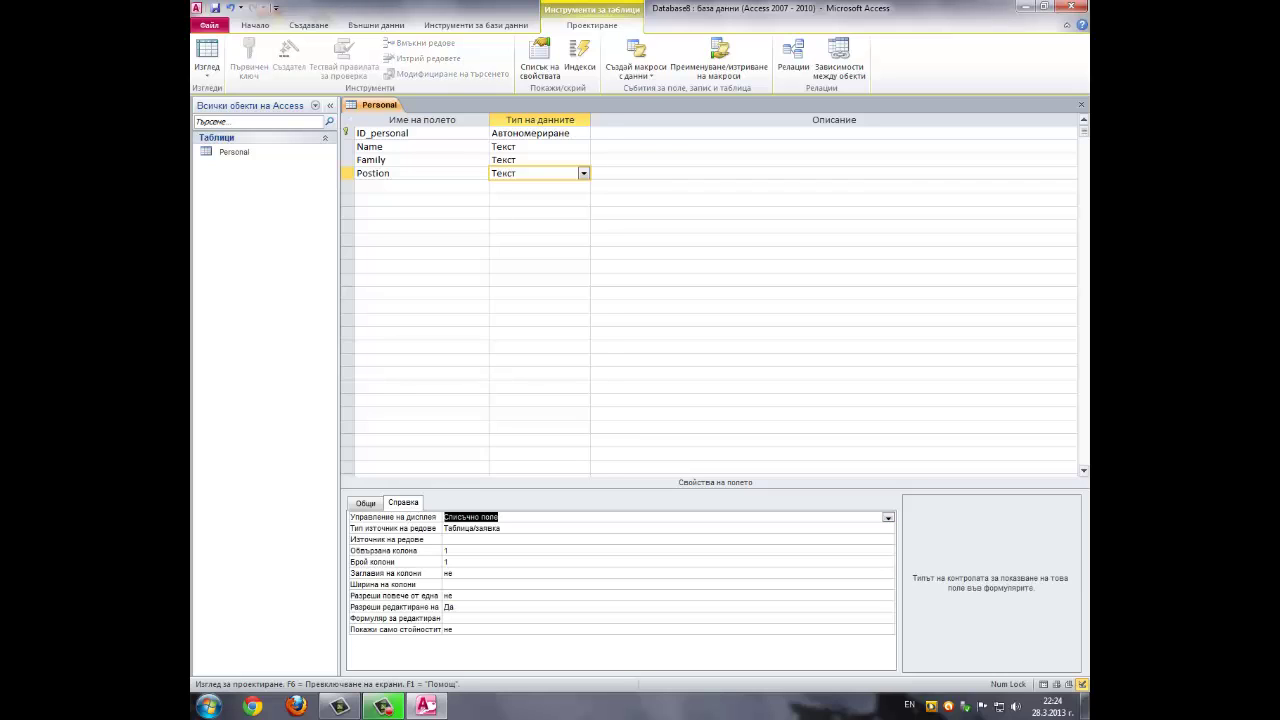
pyautogui.click(501, 528)
pyautogui.click(887, 528)
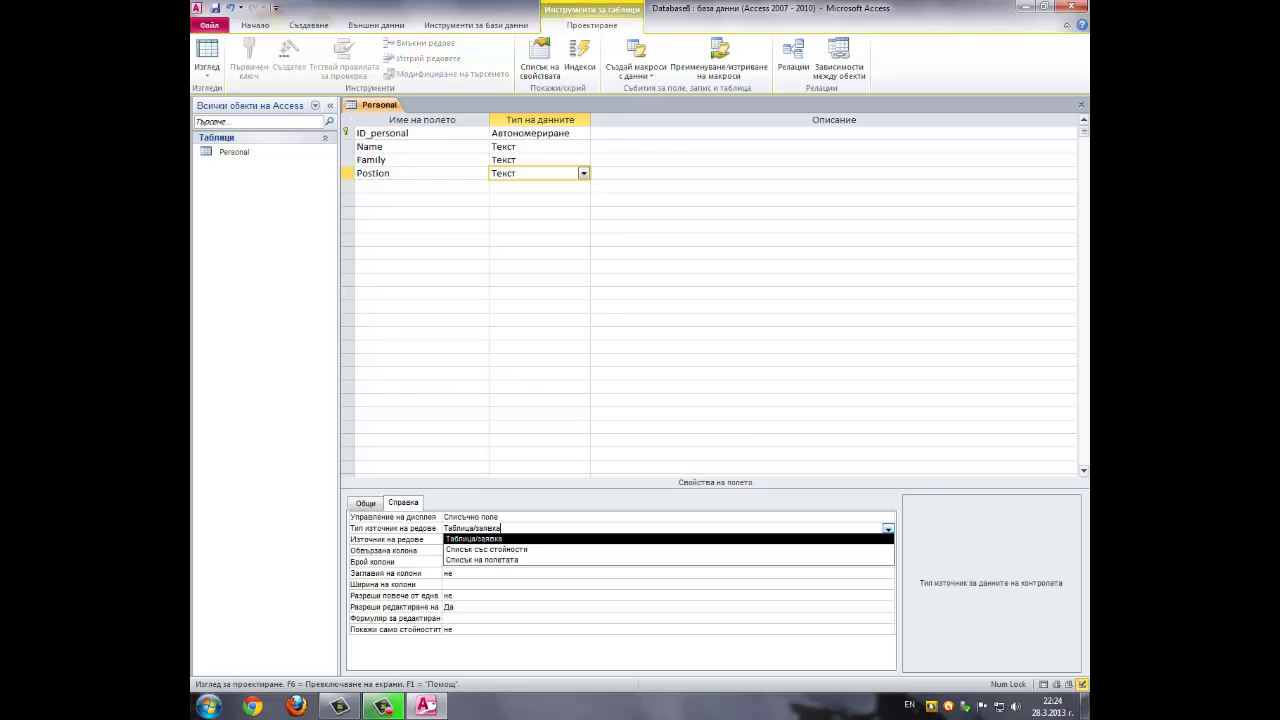
pyautogui.press('Down')
pyautogui.press('Return')
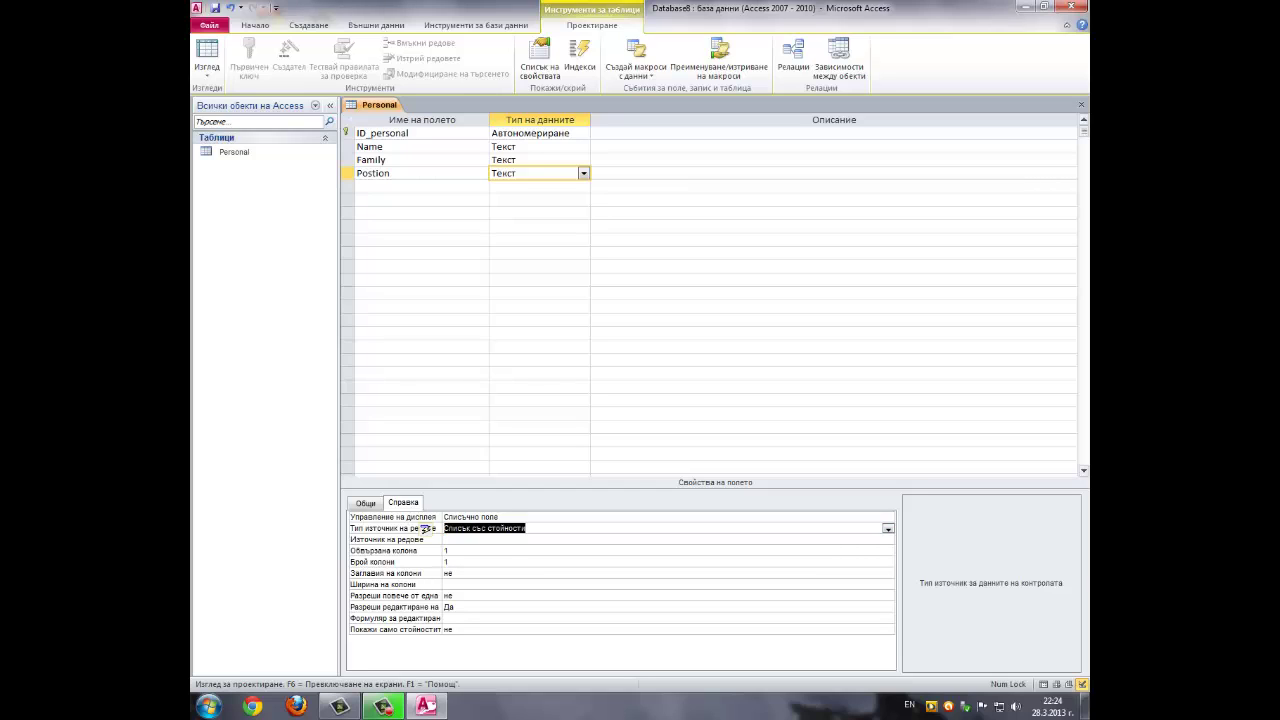
# Enter сервитьор;барман;управител as the row source of the Postion field
pyautogui.press('Down')
pyautogui.hotkey('alt', 'shift')
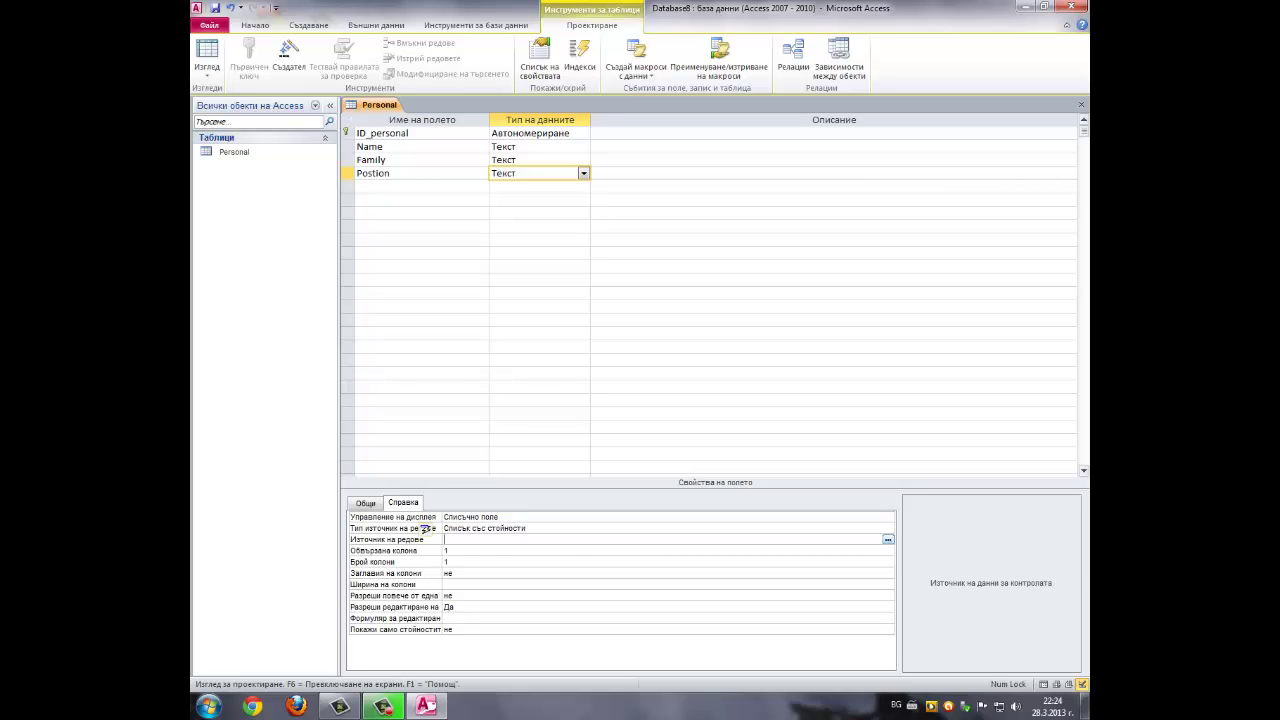
pyautogui.write('сервитьор;барман;управител')
pyautogui.click(421, 133)
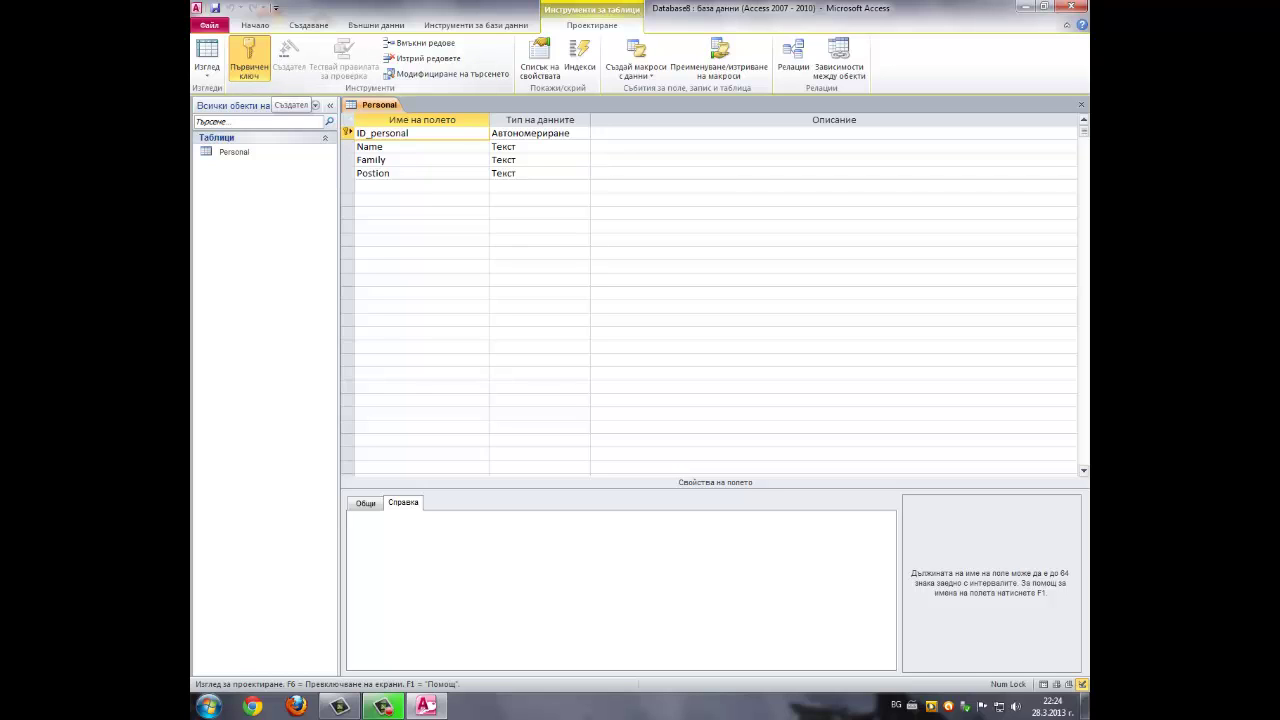
# Create a new table in design view and name its first field ID_drink
pyautogui.click(308, 25)
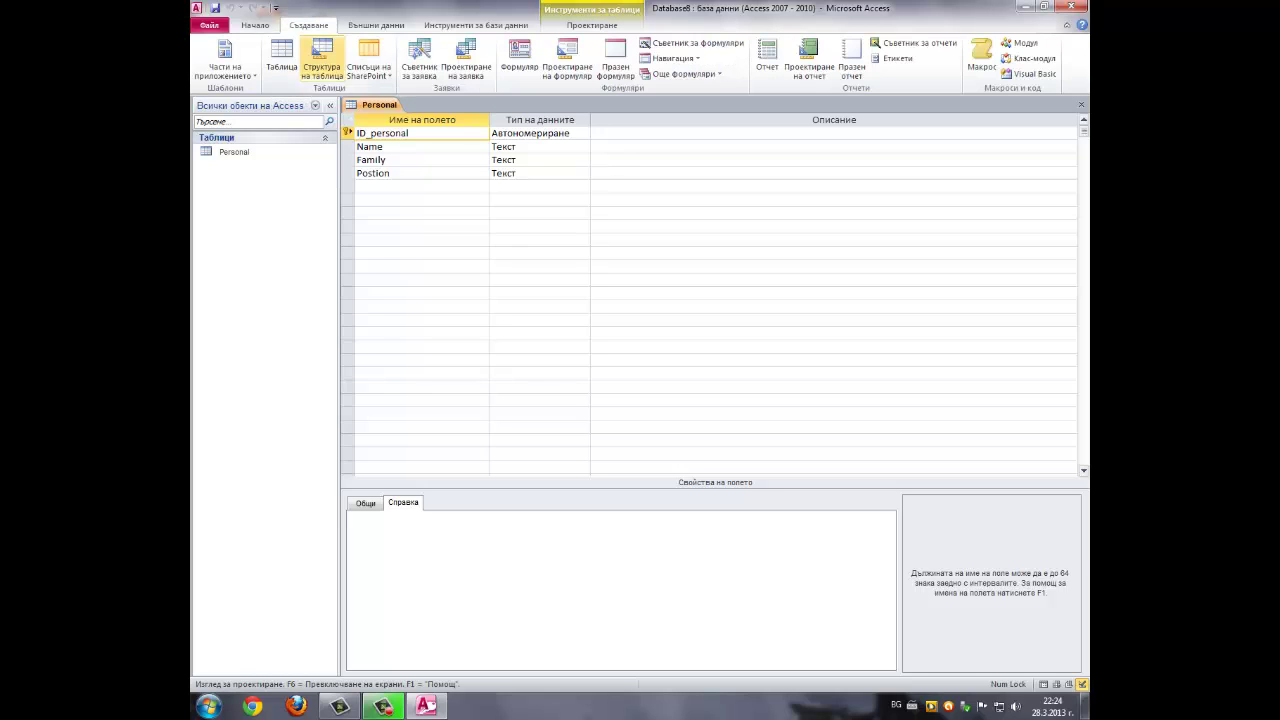
pyautogui.click(321, 58)
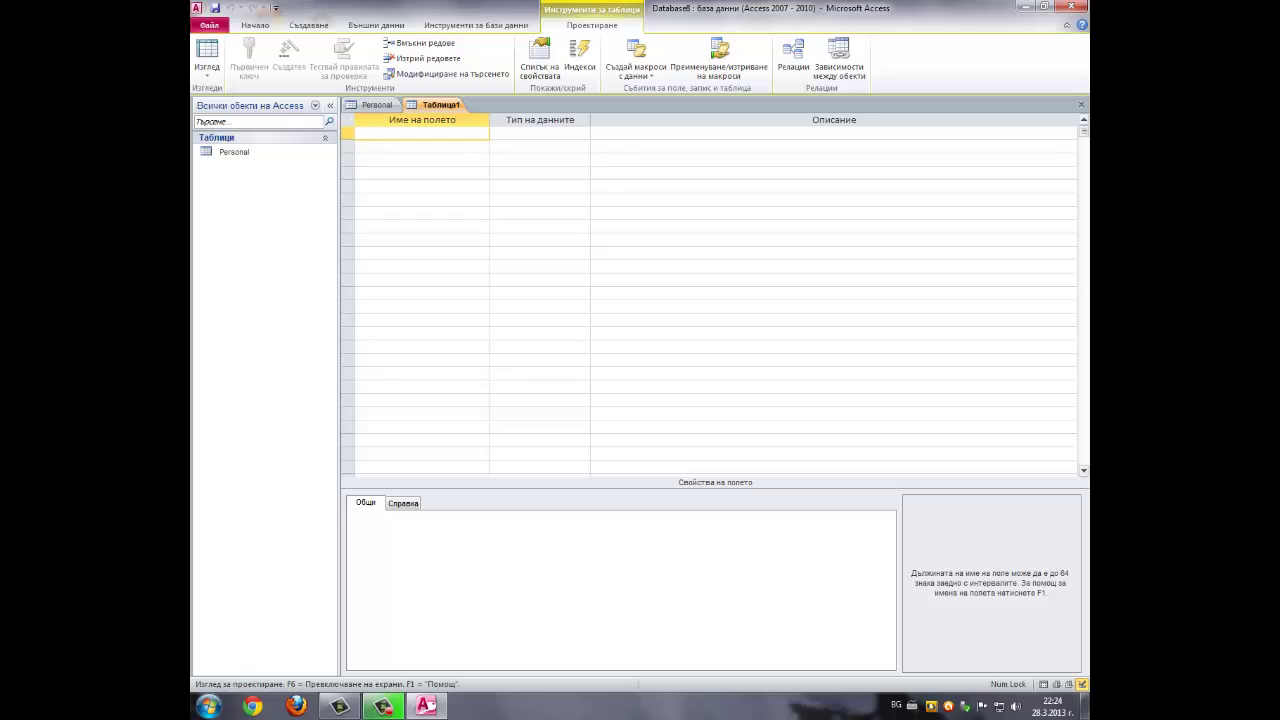
pyautogui.press('capslock')
pyautogui.write('ИД')
pyautogui.press('BackSpace')
pyautogui.press('BackSpace')
pyautogui.hotkey('alt', 'shift')
pyautogui.write('ID')
pyautogui.press('capslock')
pyautogui.write('_drink')
pyautogui.press('Down')
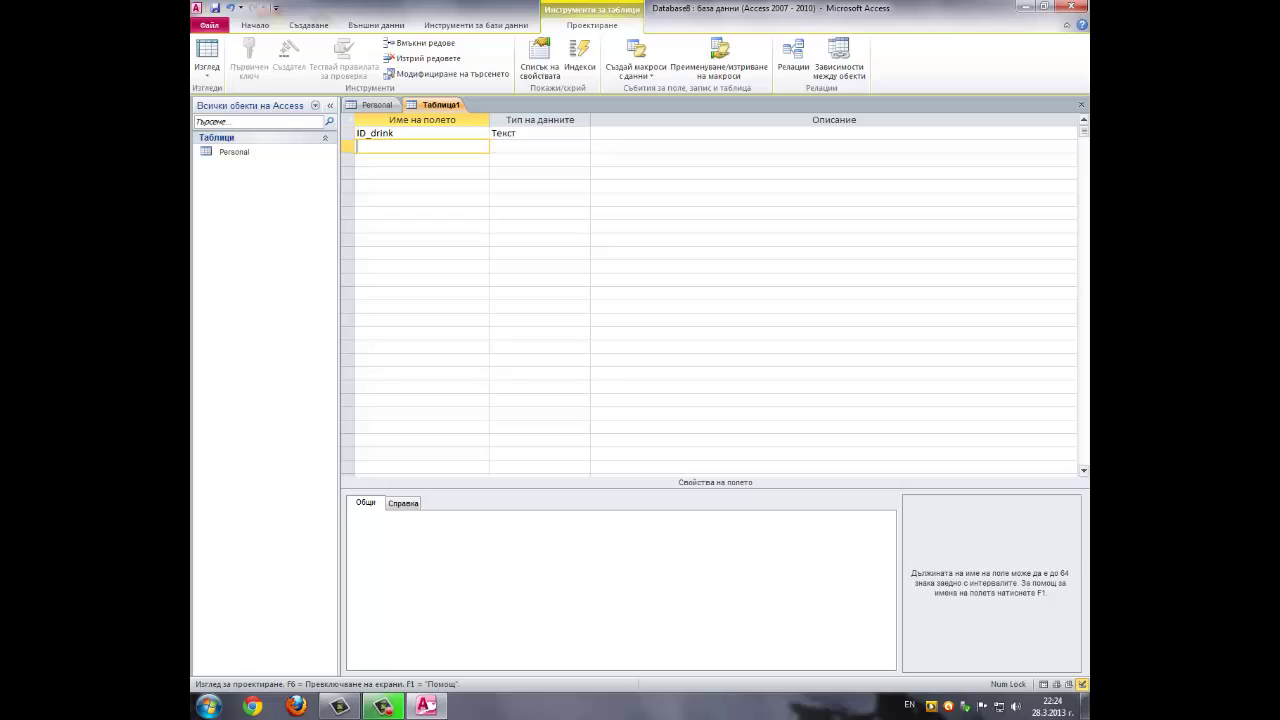
# Add the fields Name and Price below ID_drink, accepting Name despite it being a reserved word
pyautogui.write('Name')
pyautogui.press('Return')
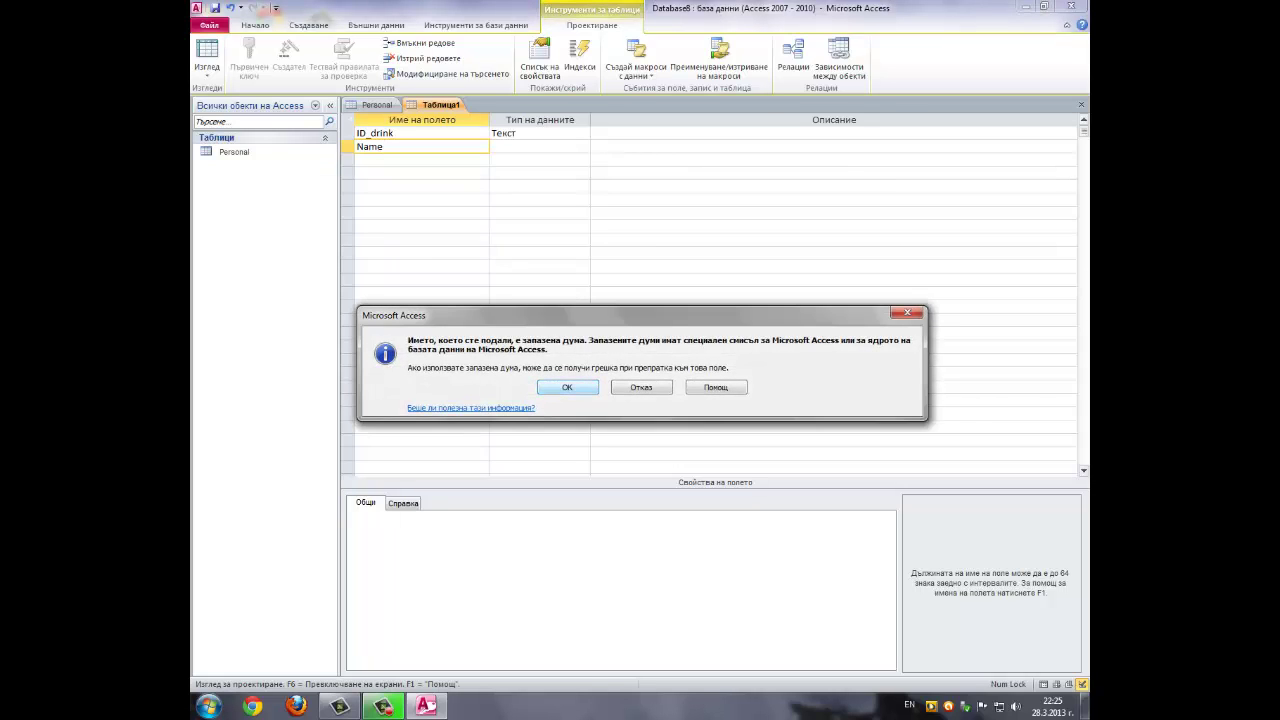
pyautogui.press('Return')
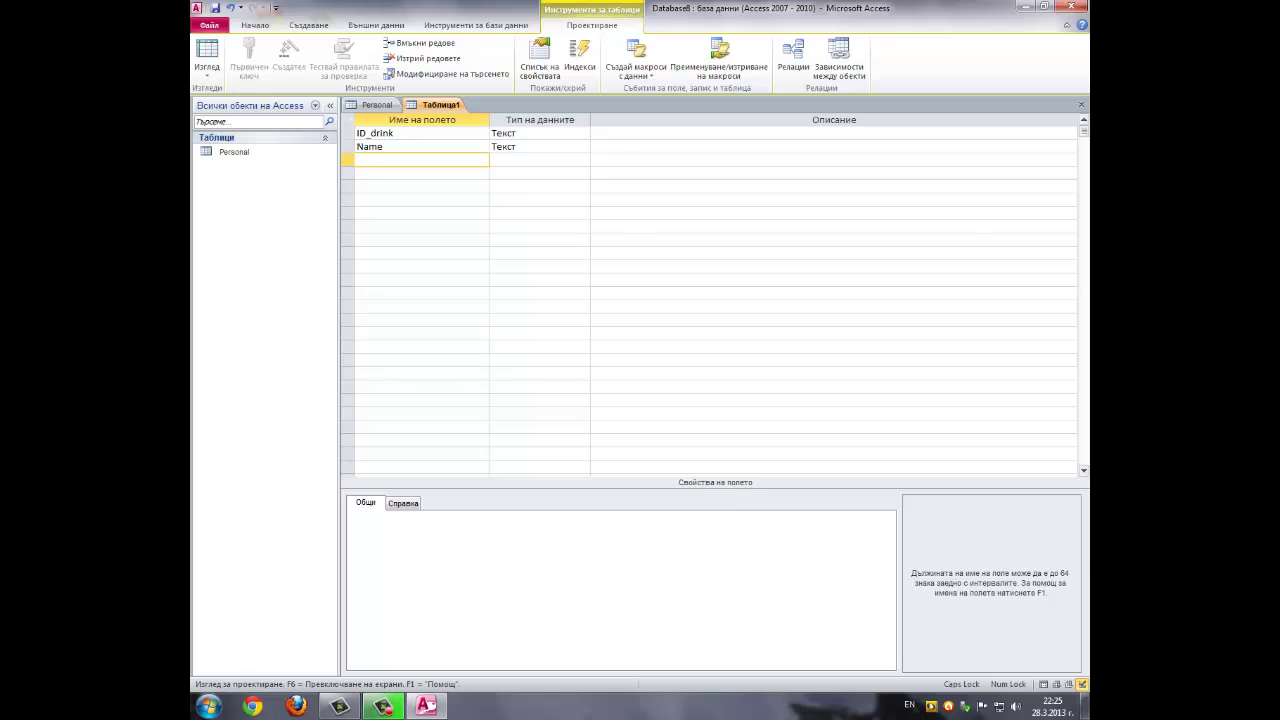
pyautogui.write('Price')
pyautogui.press('Return')
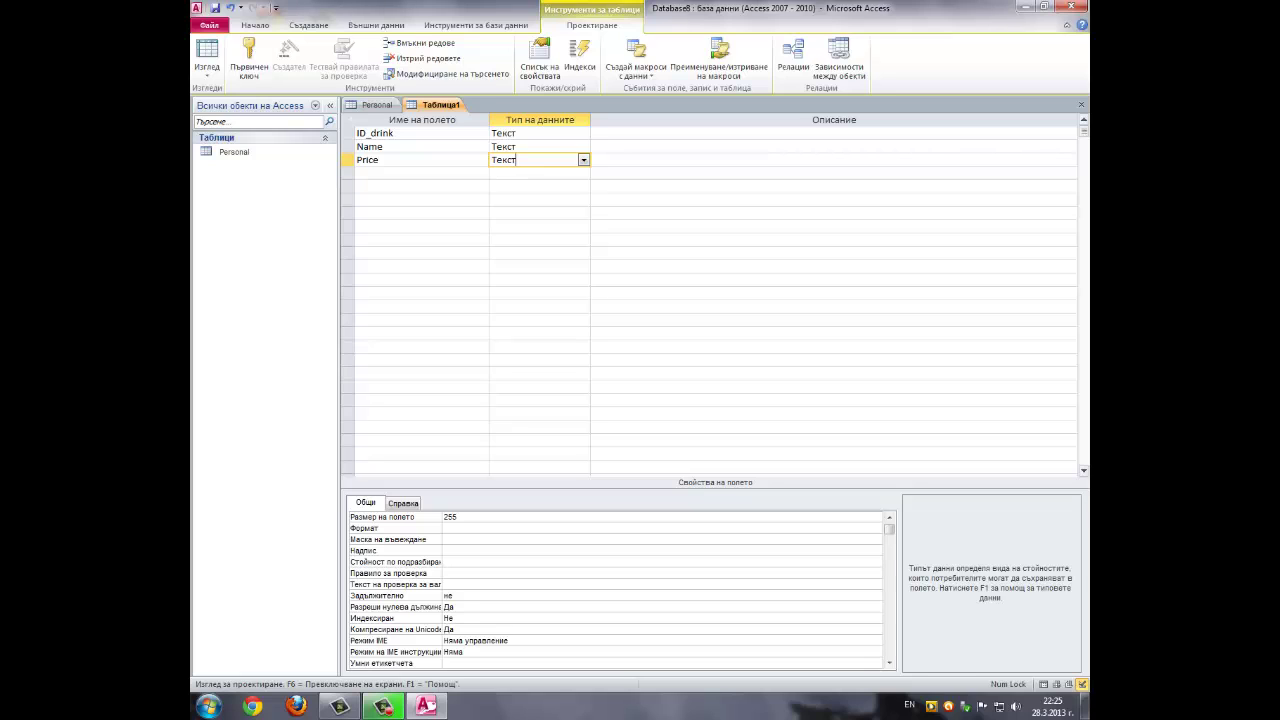
# Set the data type of ID_drink to Автономериране and that of Price to Валута
pyautogui.click(582, 133)
pyautogui.click(583, 133)
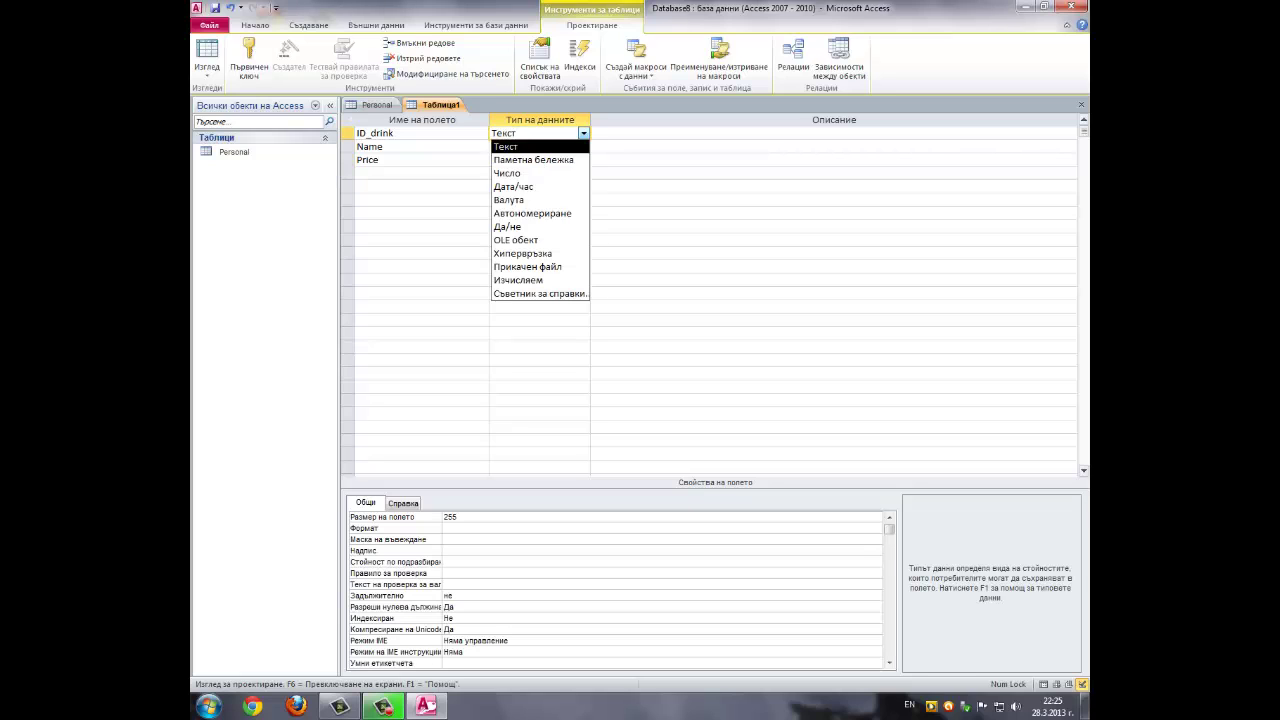
pyautogui.click(530, 213)
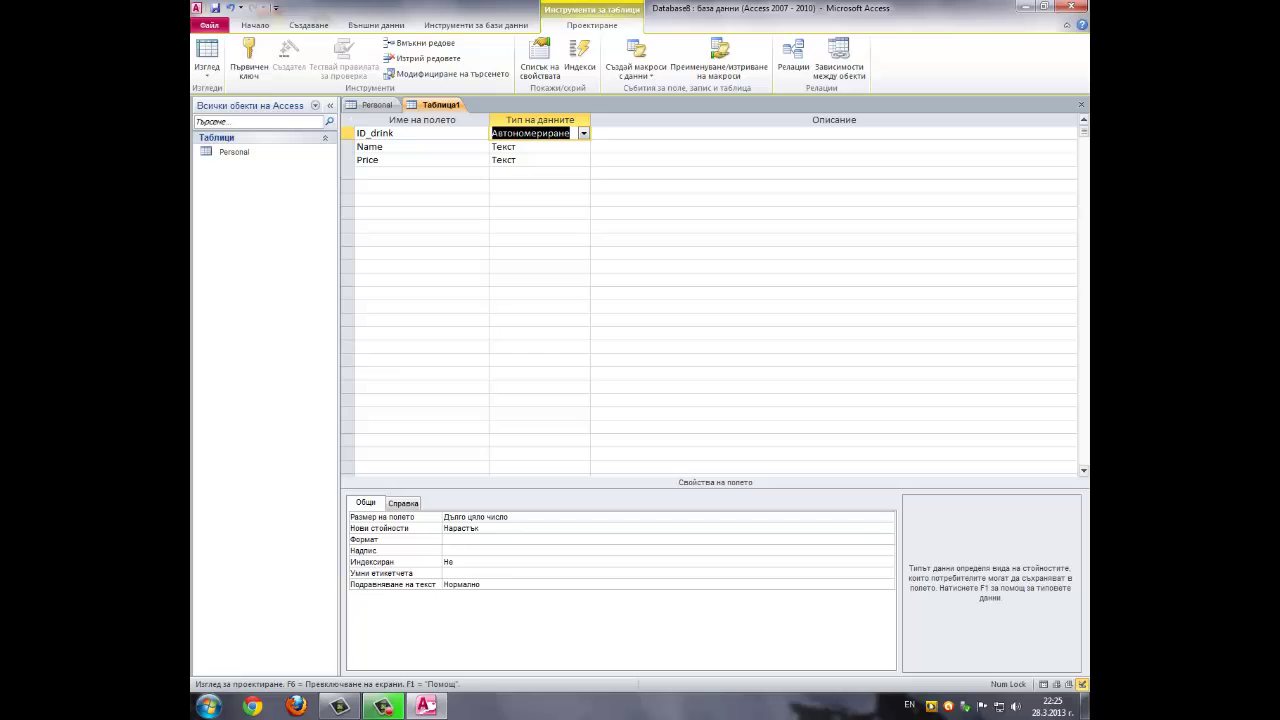
pyautogui.click(540, 160)
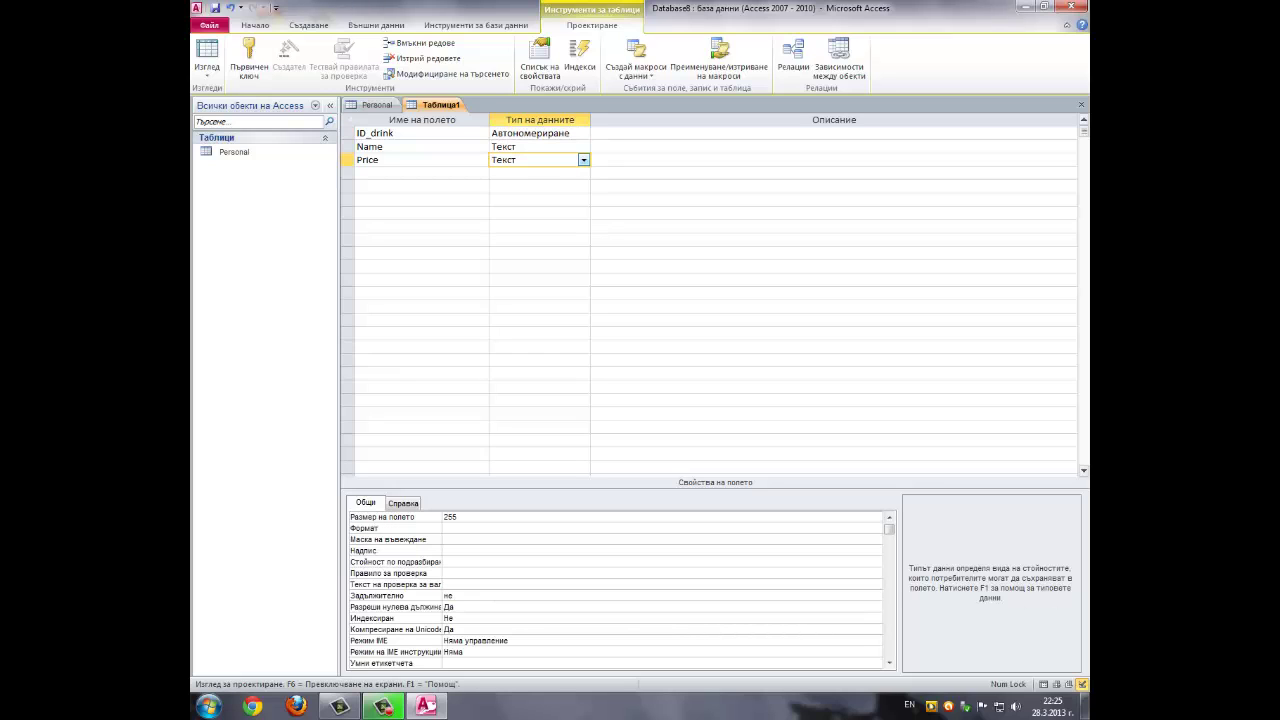
pyautogui.click(583, 160)
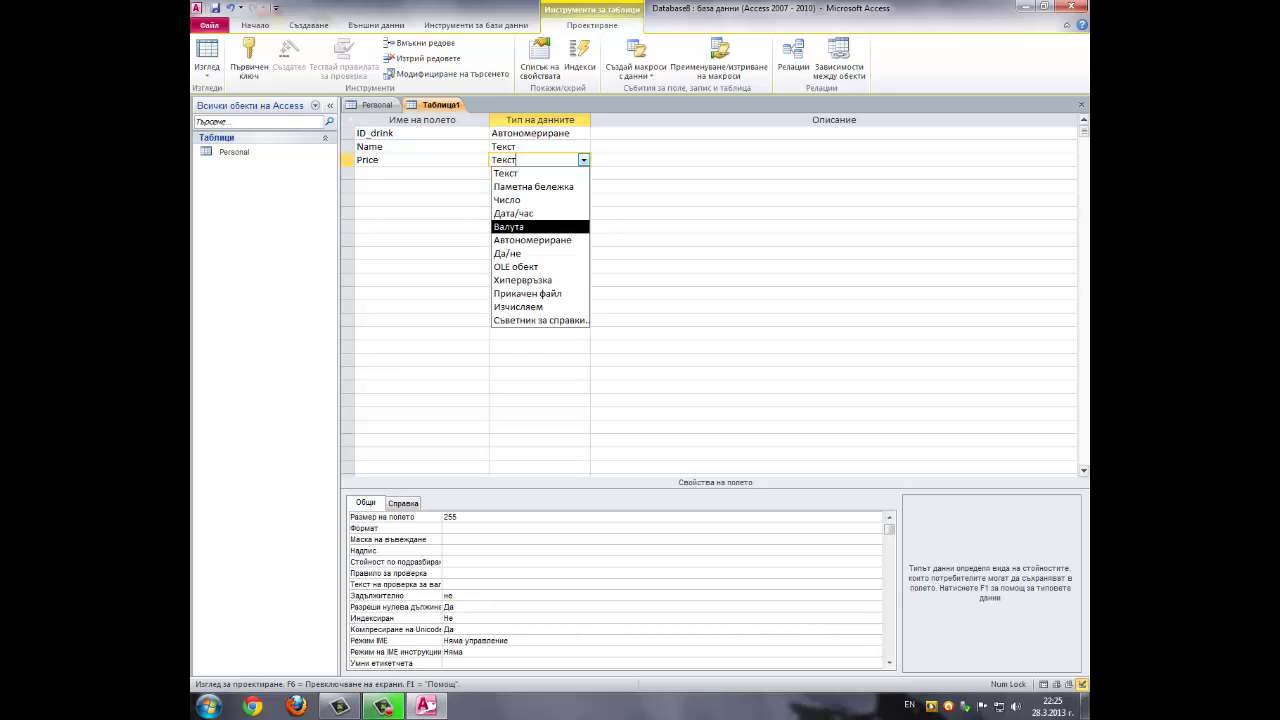
pyautogui.click(509, 227)
# Make ID_drink the primary key and save the table as Drinks
pyautogui.click(420, 133)
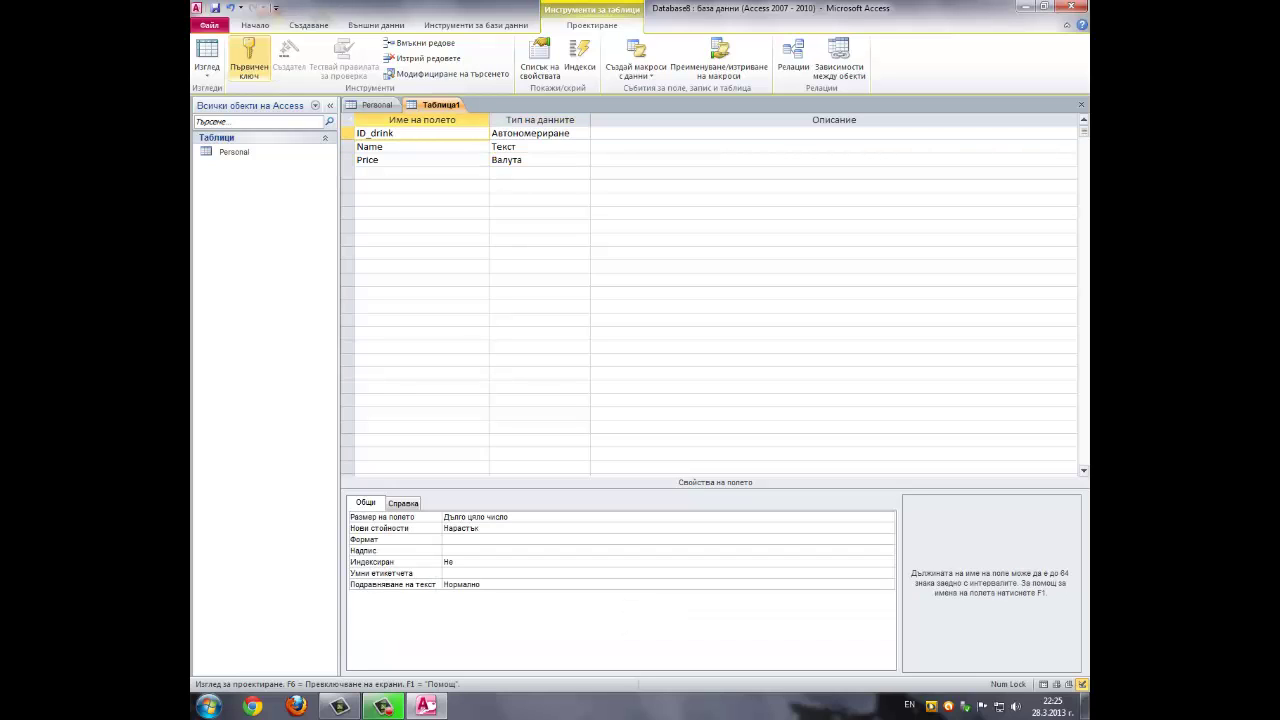
pyautogui.click(249, 55)
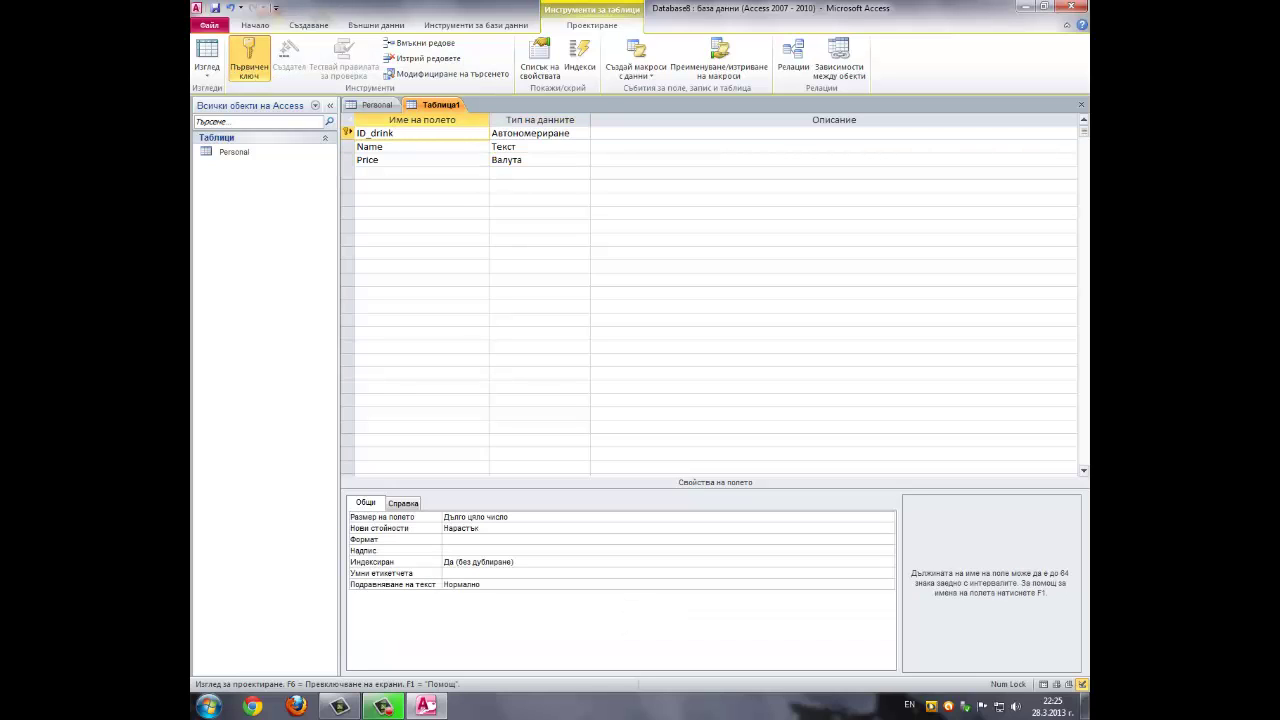
pyautogui.rightClick(450, 104)
pyautogui.click(490, 110)
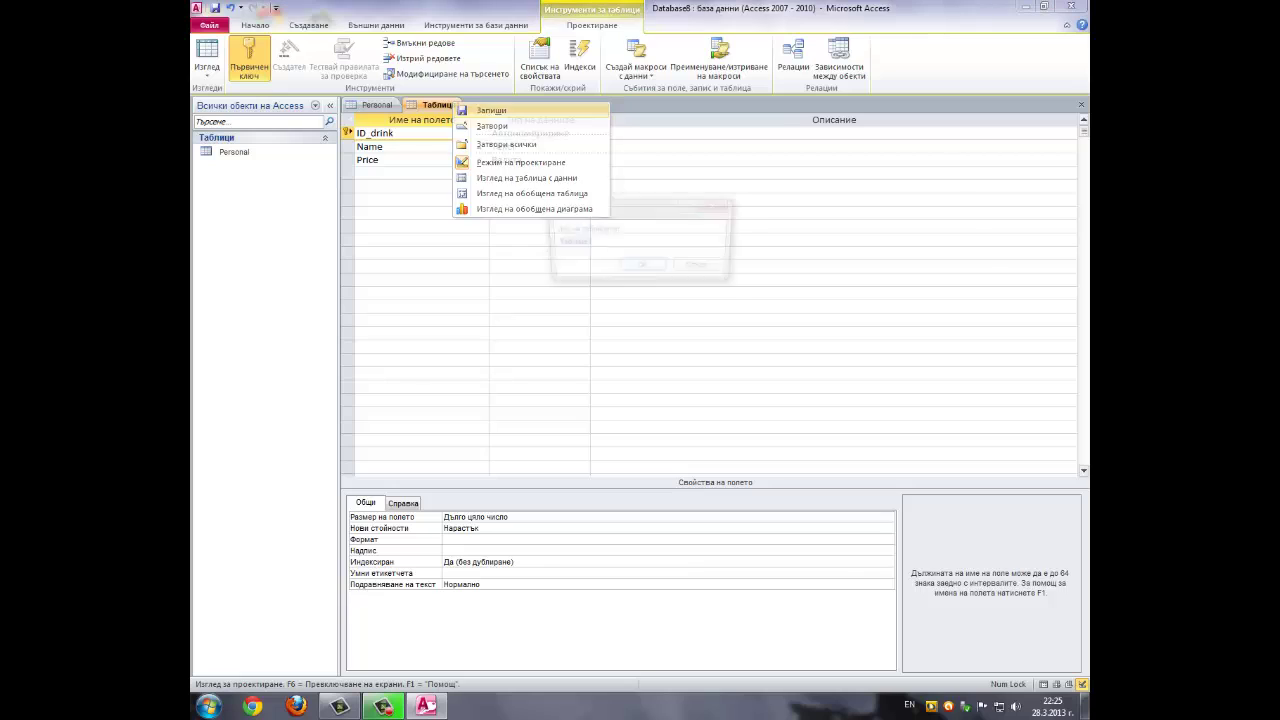
pyautogui.write('D')
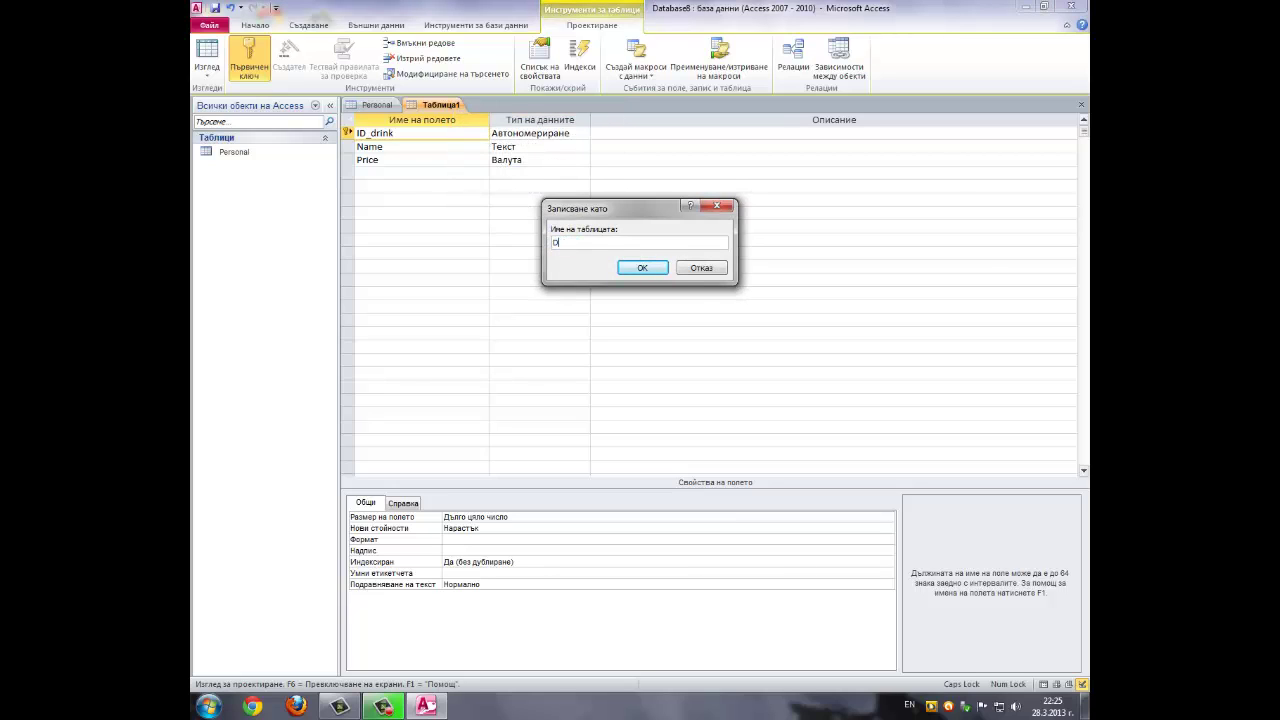
pyautogui.write('rinks')
pyautogui.press('Return')
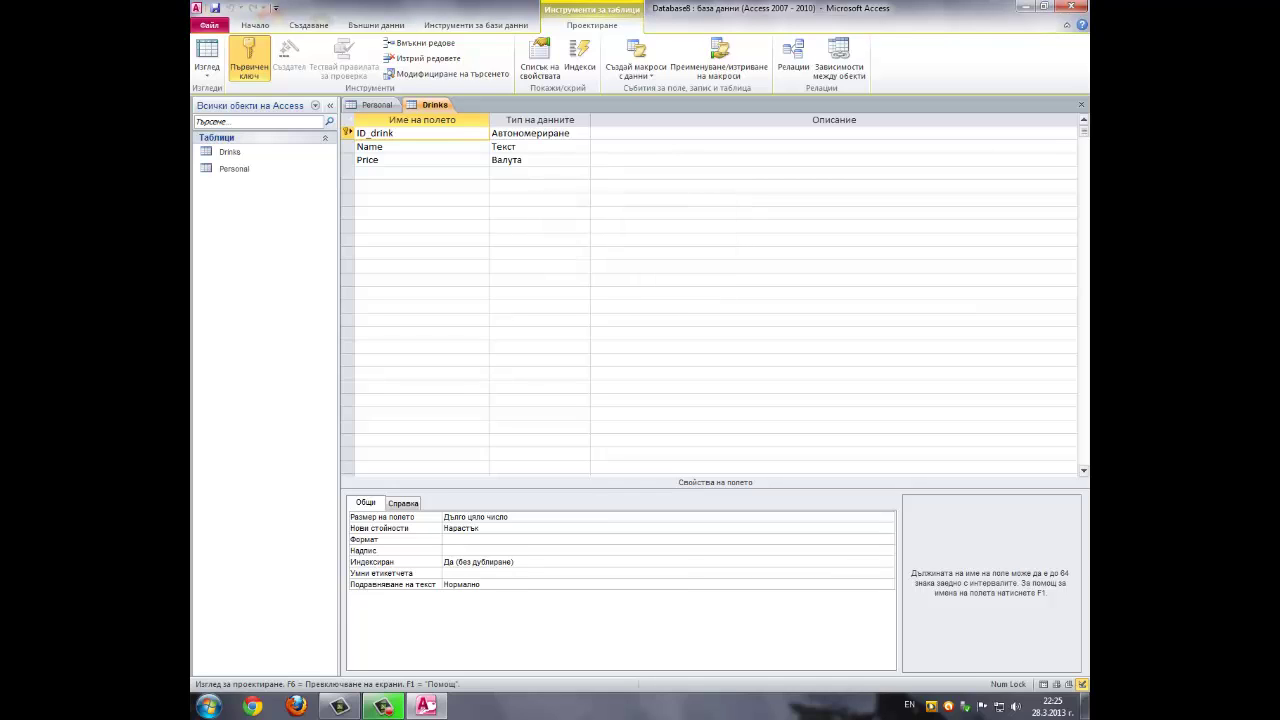
# Create another new table in design view with ID_order as its first field
pyautogui.click(308, 25)
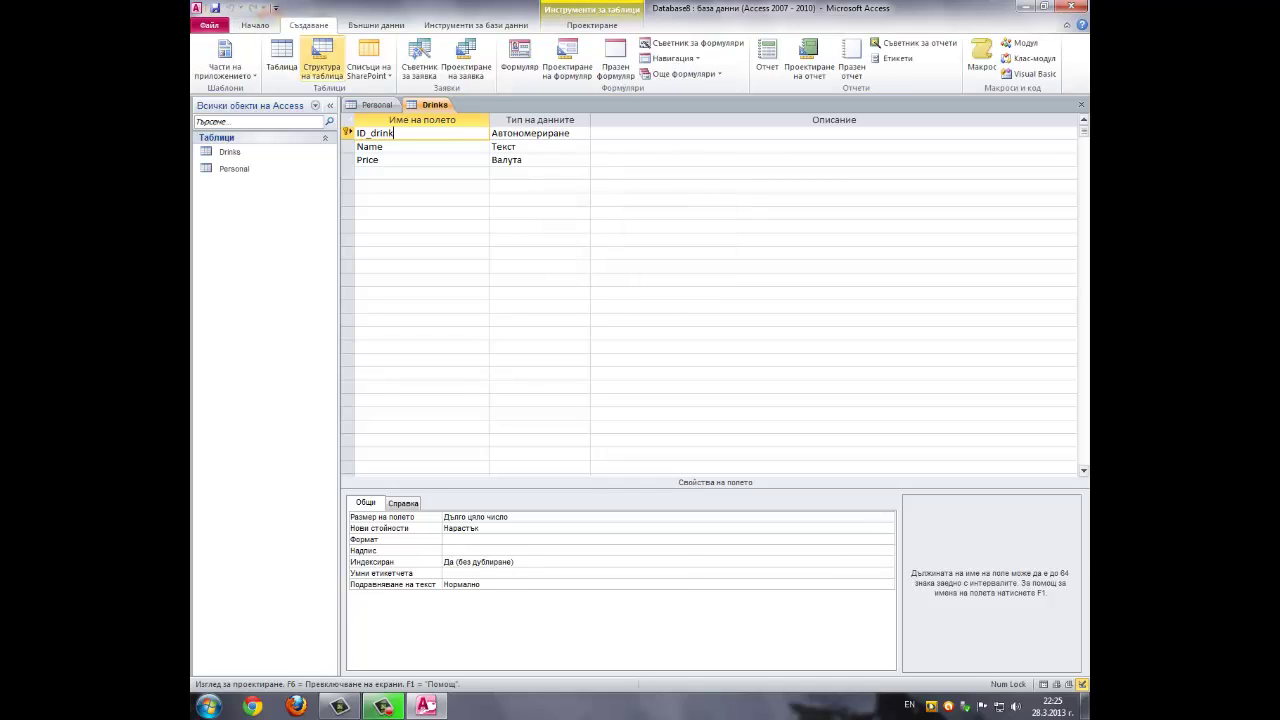
pyautogui.click(321, 60)
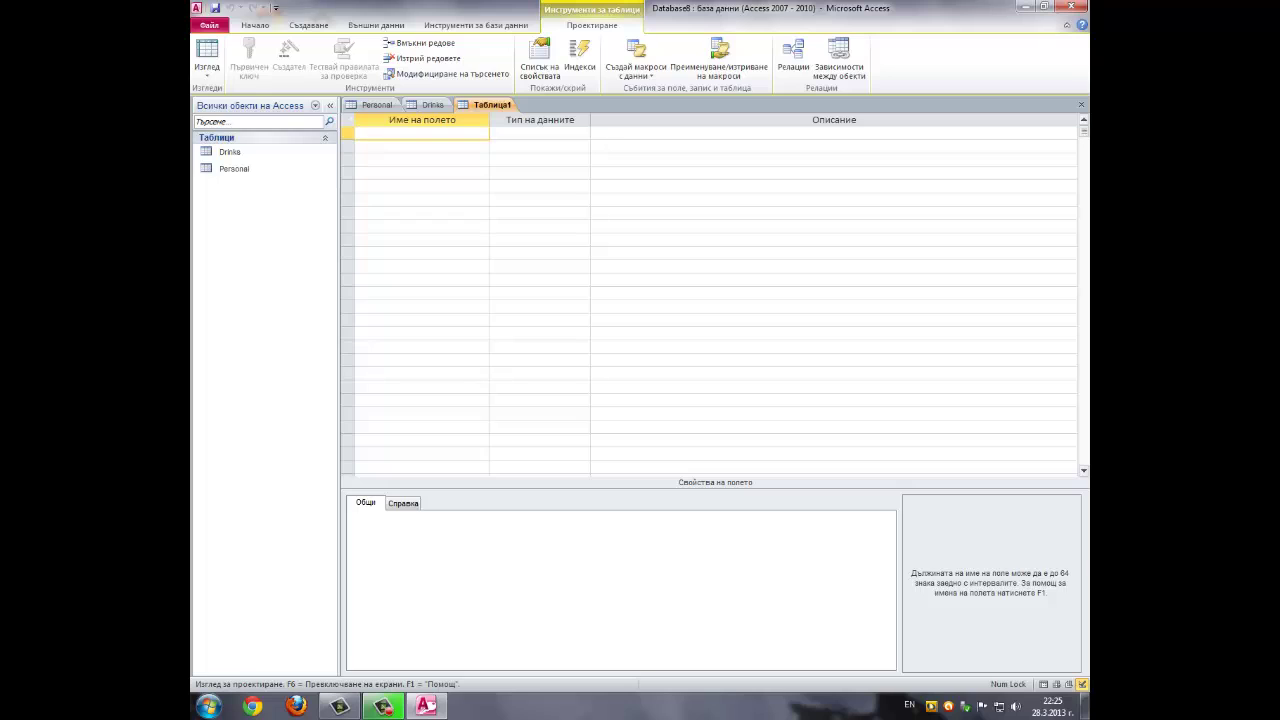
pyautogui.press('capslock')
pyautogui.write('ID_')
pyautogui.press('capslock')
pyautogui.write('order')
pyautogui.press('Down')
# Add the fields Table and Date below ID_order, accepting the reserved word as a field name
pyautogui.press('capslock')
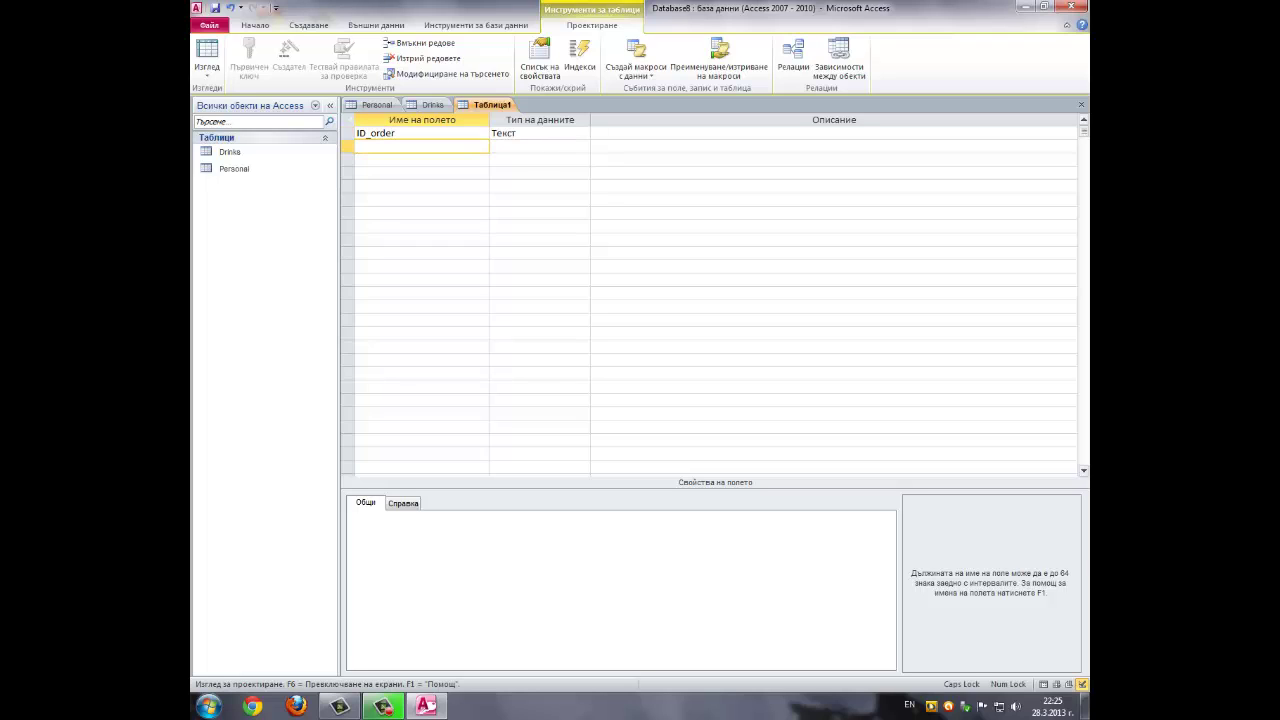
pyautogui.write('T')
pyautogui.press('capslock')
pyautogui.write('able')
pyautogui.press('Down')
pyautogui.press('capslock')
pyautogui.write('D')
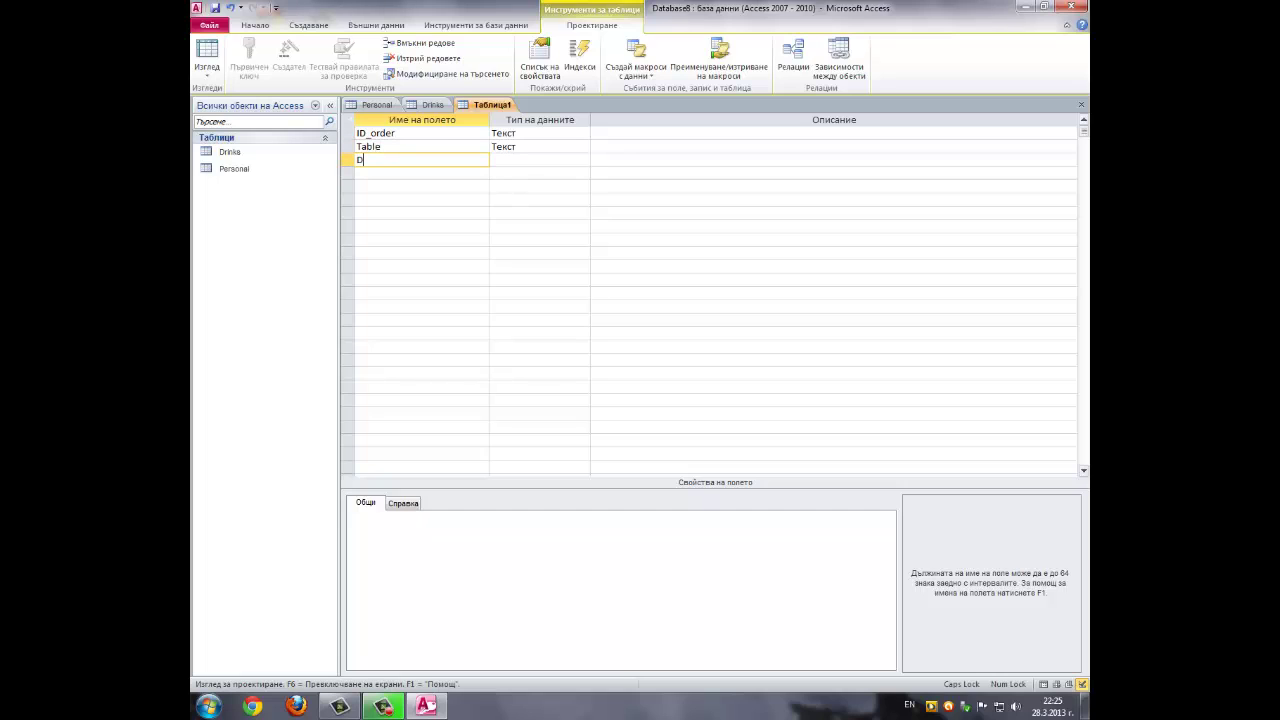
pyautogui.press('capslock')
pyautogui.write('ate')
pyautogui.press('Tab')
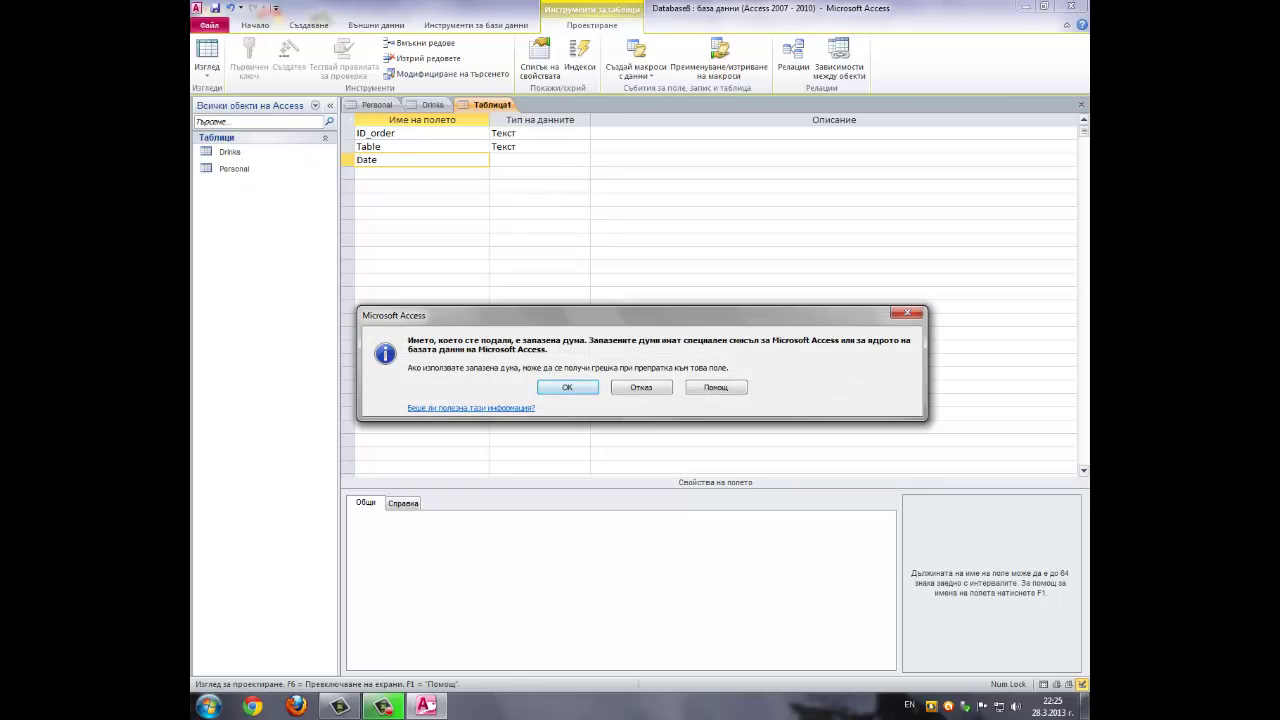
pyautogui.press('Return')
# Add the fields Start time, End time and Personal below Date
pyautogui.press('capslock')
pyautogui.write('S')
pyautogui.press('capslock')
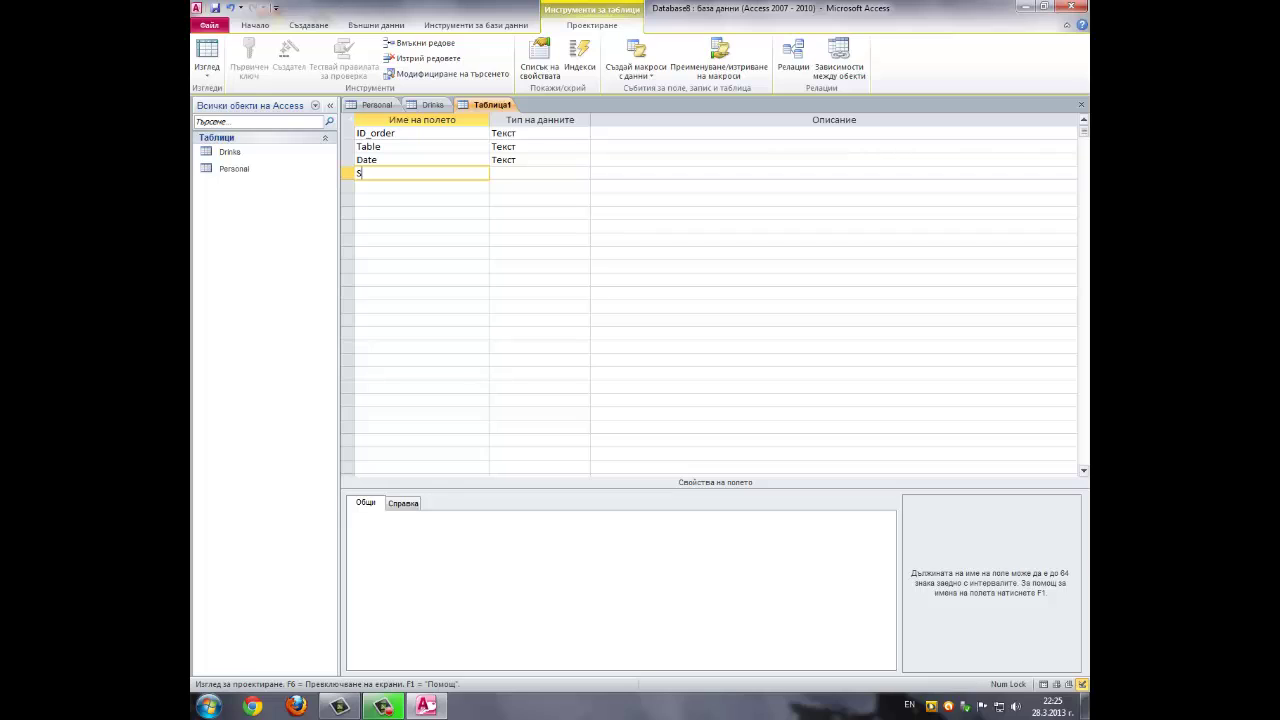
pyautogui.write('tart time')
pyautogui.press('Down')
pyautogui.write('E')
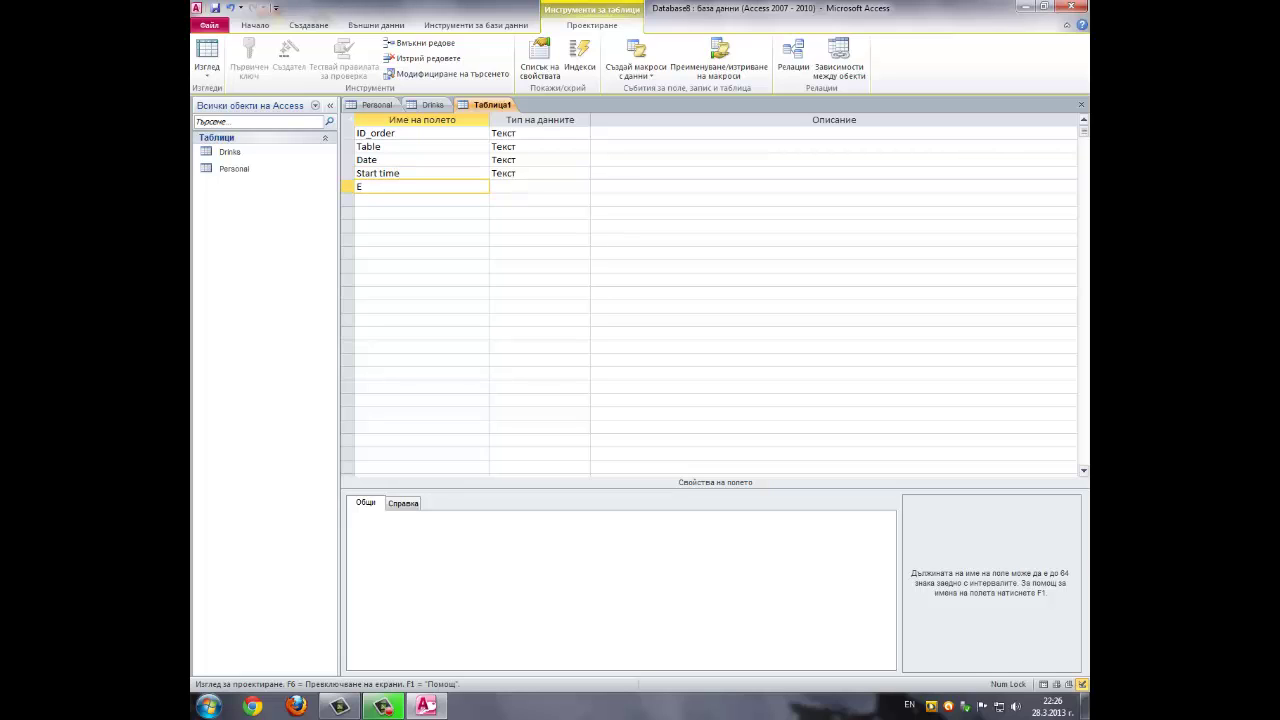
pyautogui.write('nd time')
pyautogui.press('Down')
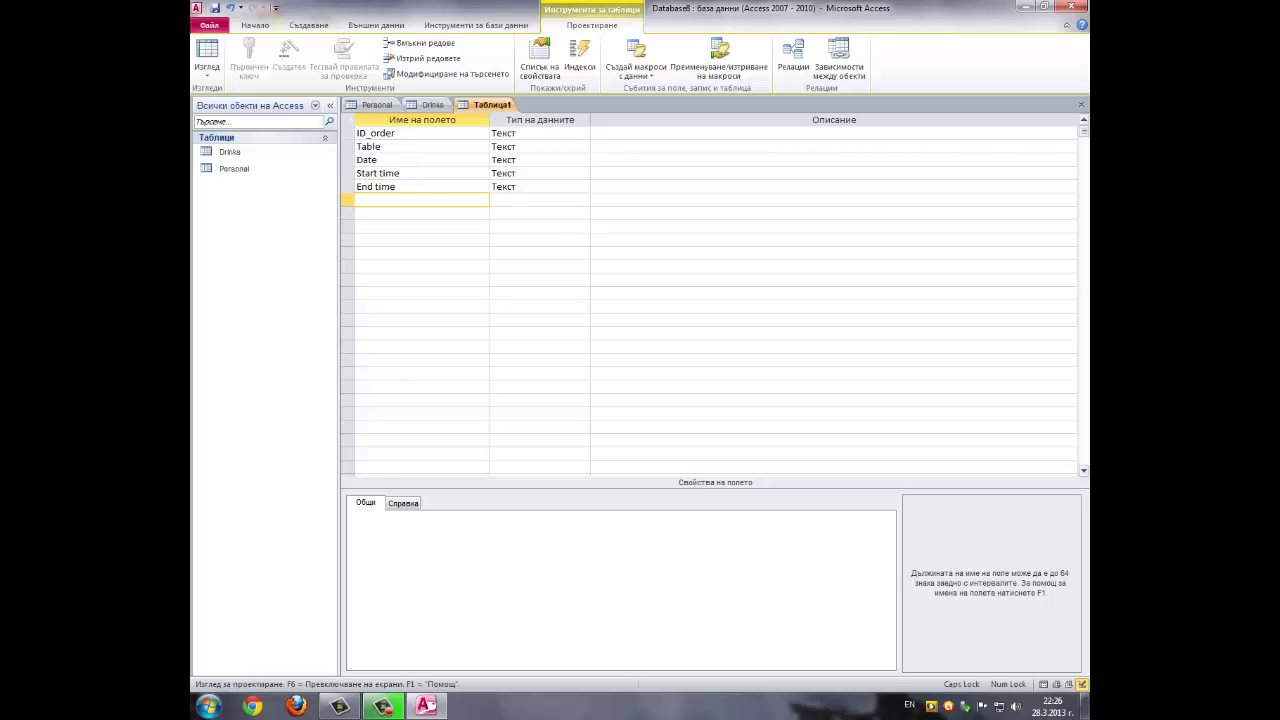
pyautogui.write('Personal')
pyautogui.click(520, 133)
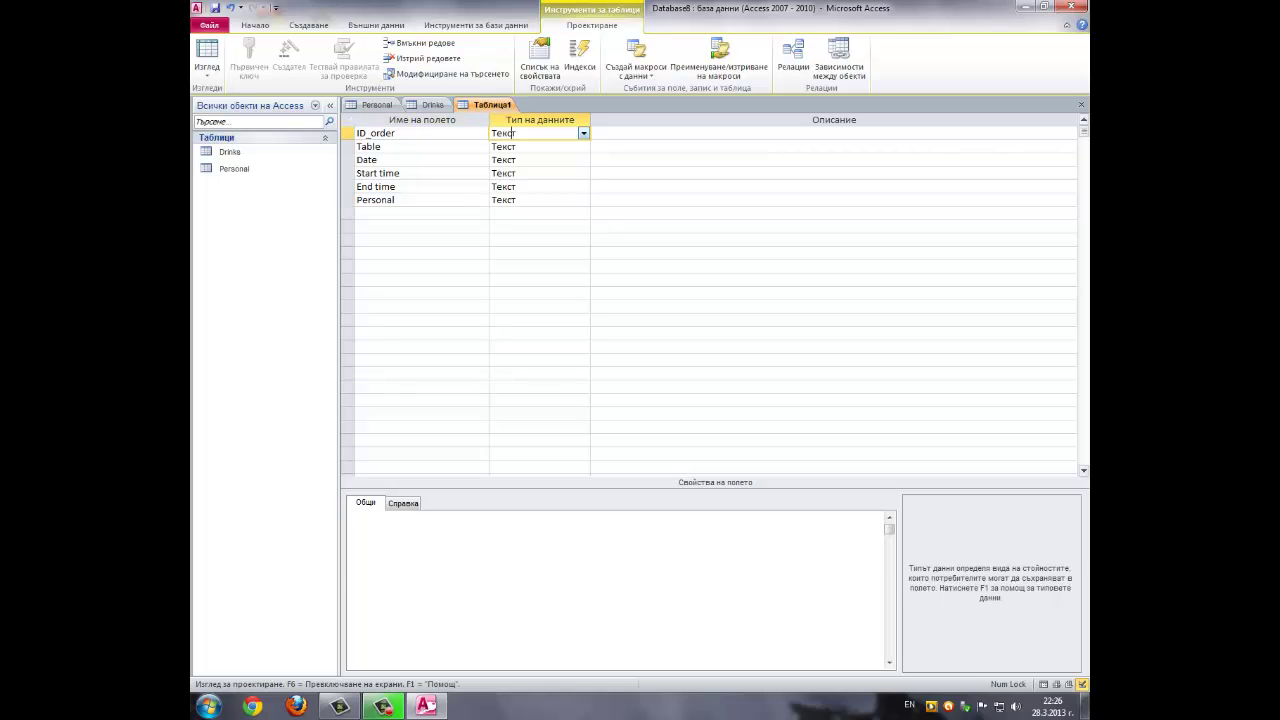
# Set the data type of ID_order to Автономериране and of Date to Дата/час
pyautogui.click(584, 133)
pyautogui.click(532, 213)
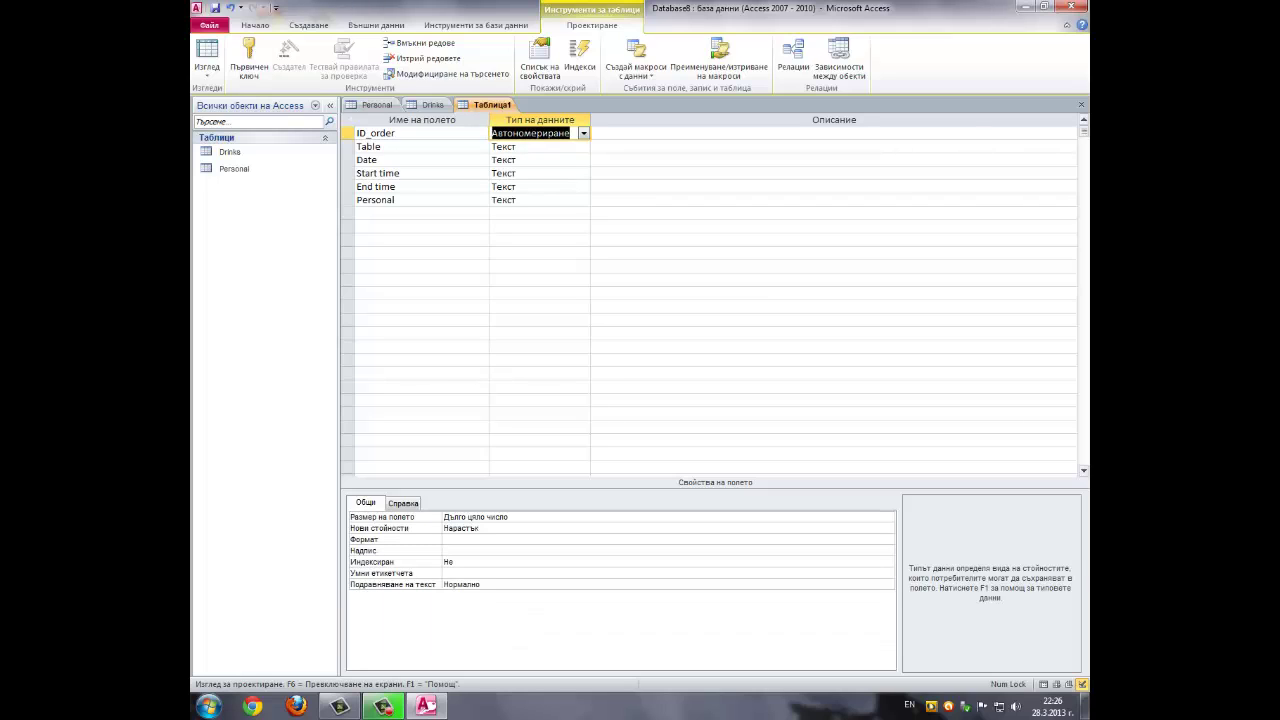
pyautogui.click(540, 160)
pyautogui.click(584, 160)
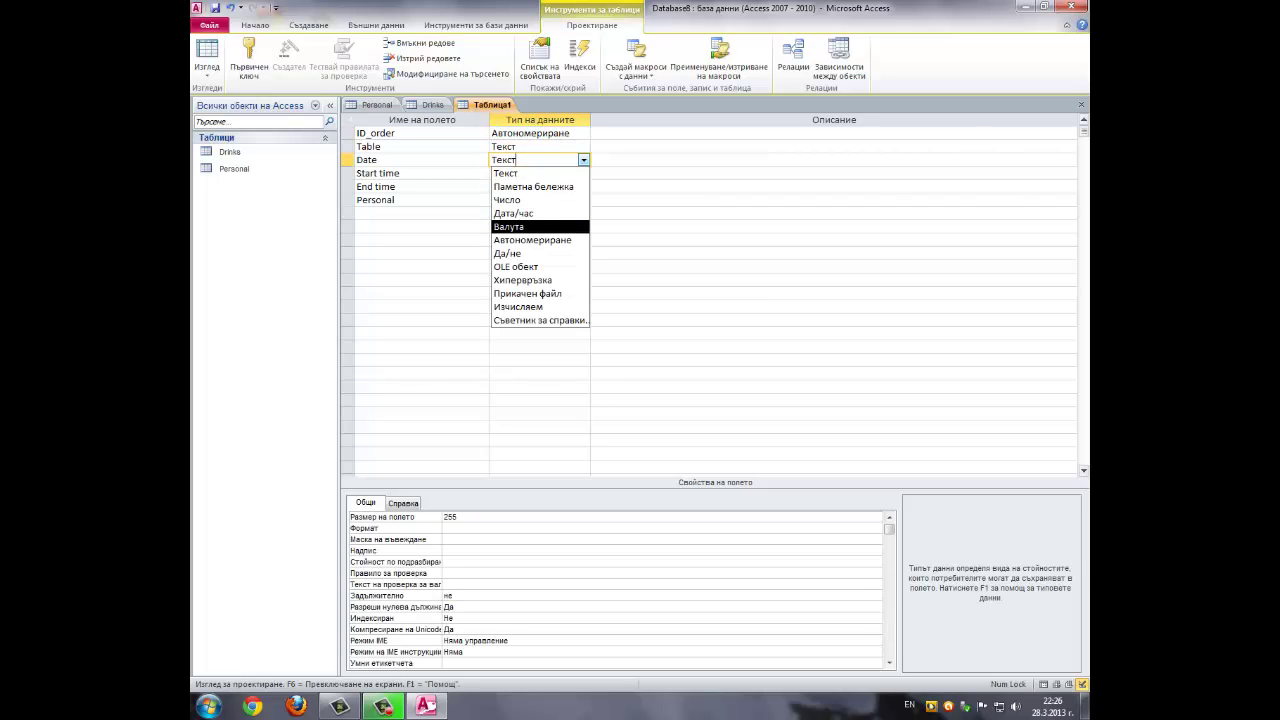
pyautogui.click(514, 213)
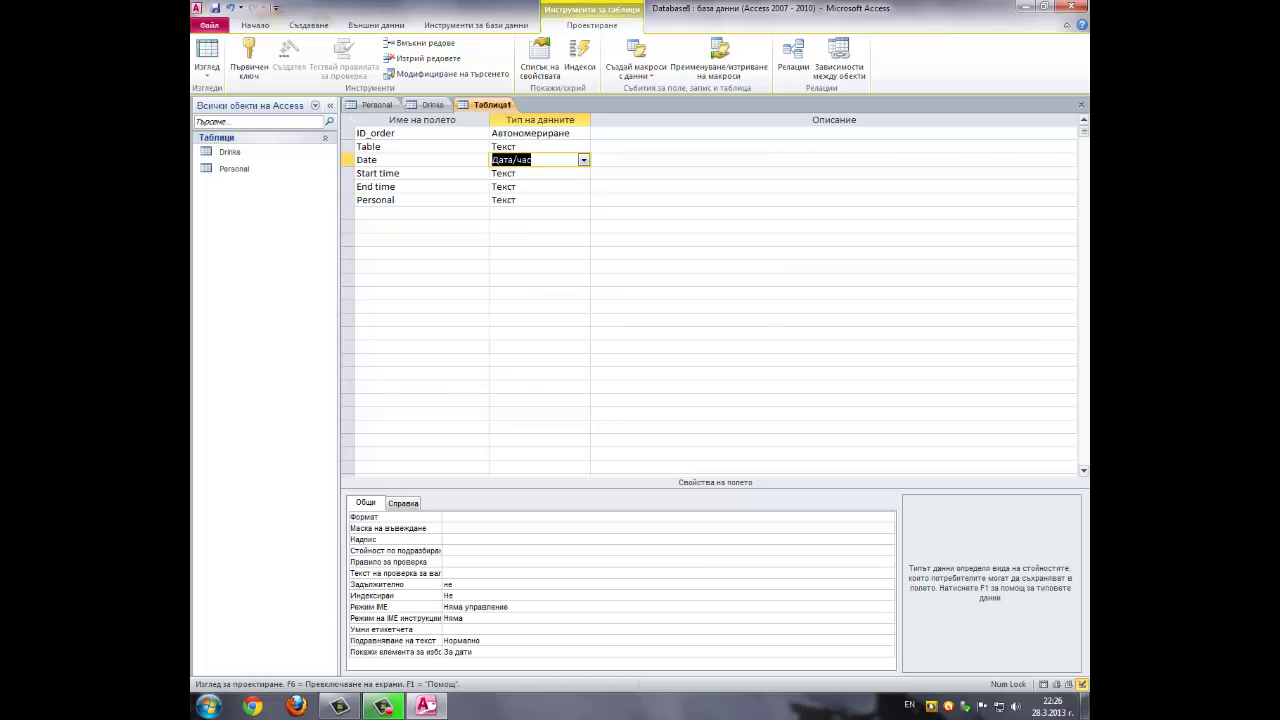
# Set the data type of both Start time and End time to Дата/час
pyautogui.click(545, 173)
pyautogui.click(584, 173)
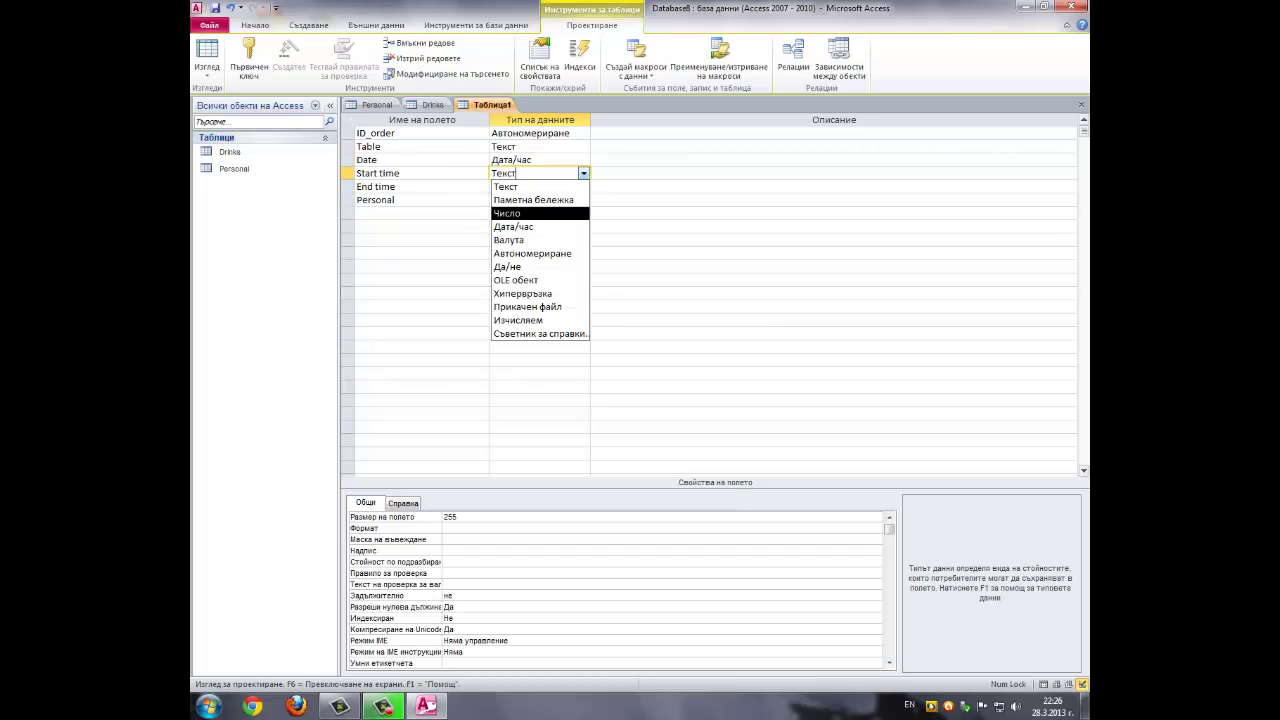
pyautogui.click(514, 227)
pyautogui.click(545, 187)
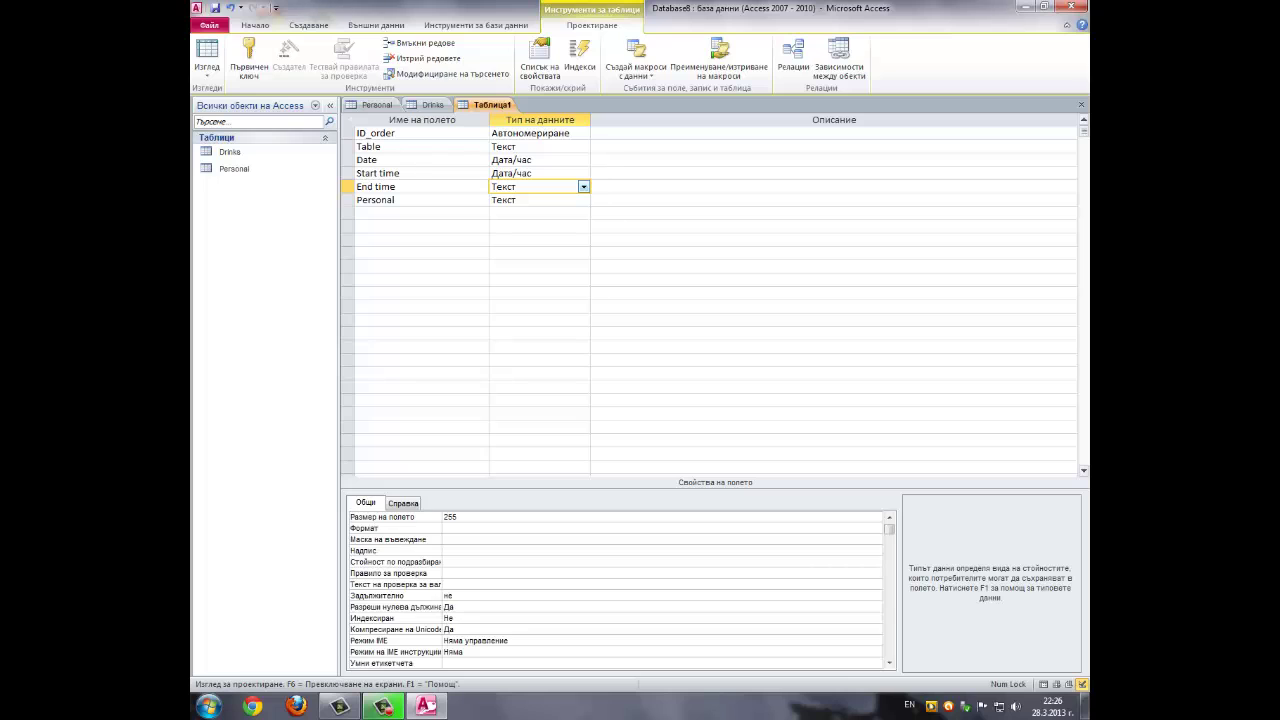
pyautogui.click(583, 186)
pyautogui.click(514, 240)
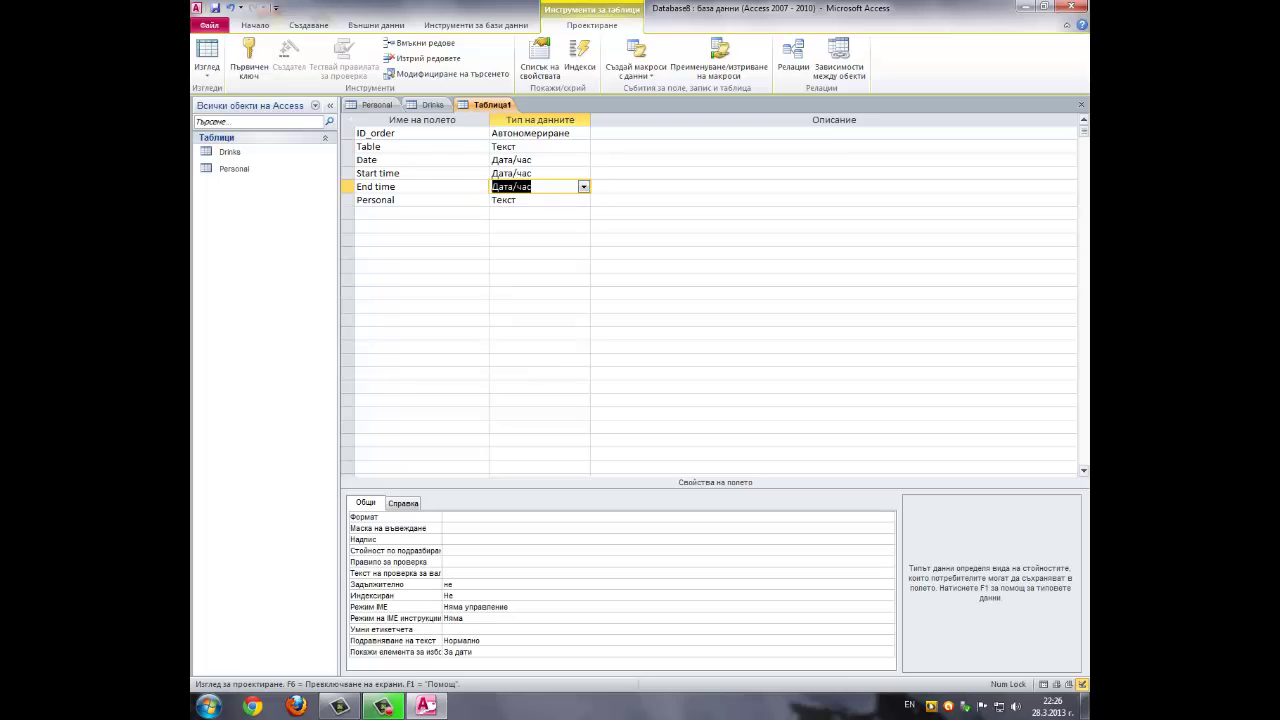
# Set the data type of the Personal field to Число
pyautogui.click(545, 200)
pyautogui.click(583, 200)
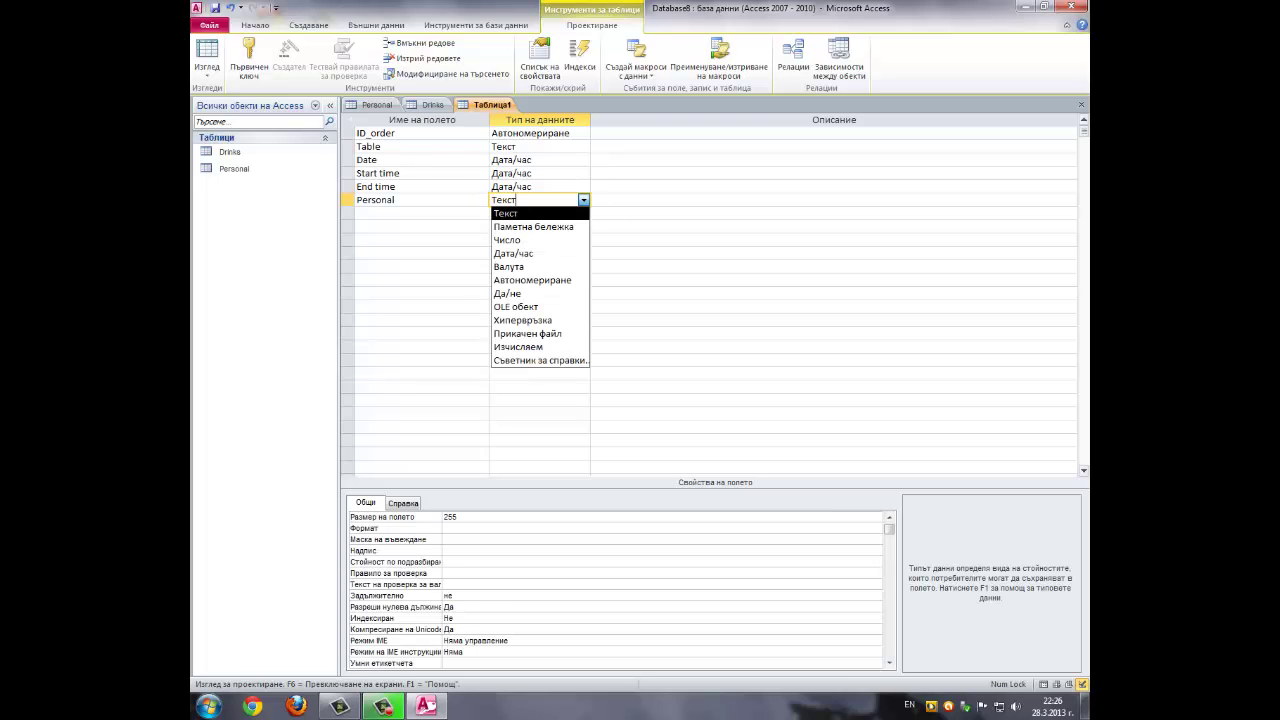
pyautogui.click(514, 240)
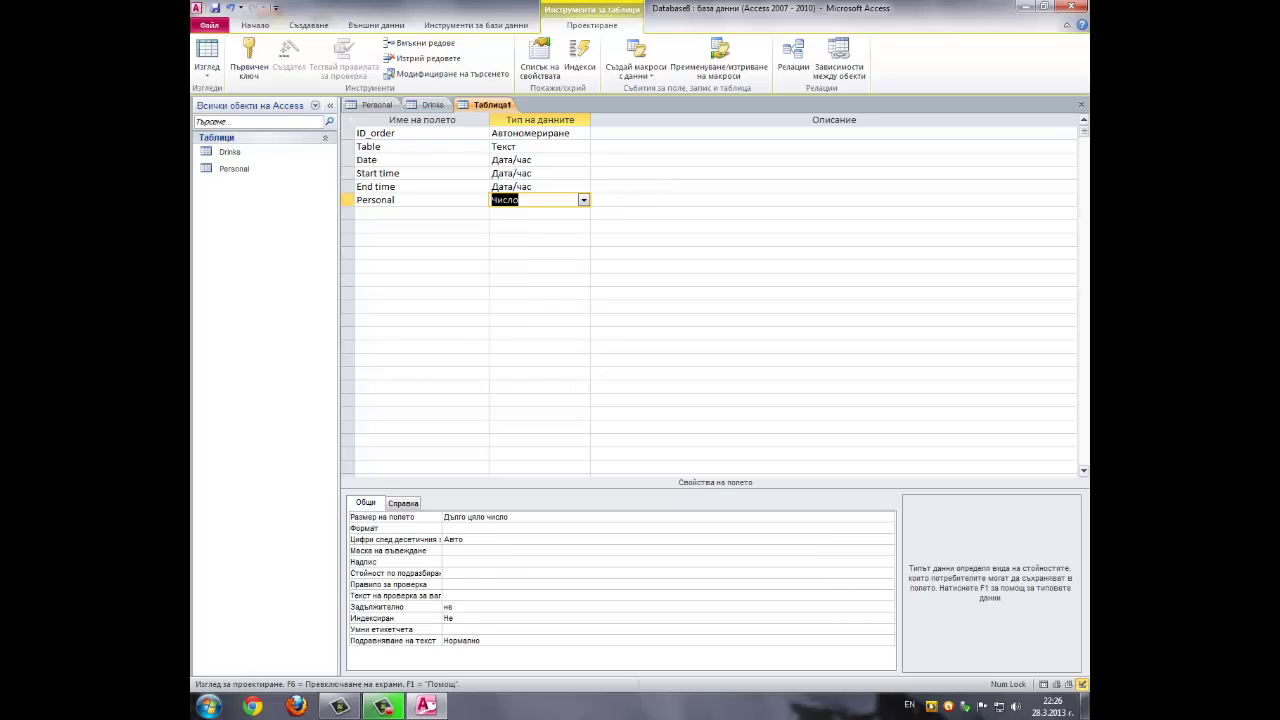
# Set the display format of the Date field to Кратка дата
pyautogui.click(392, 160)
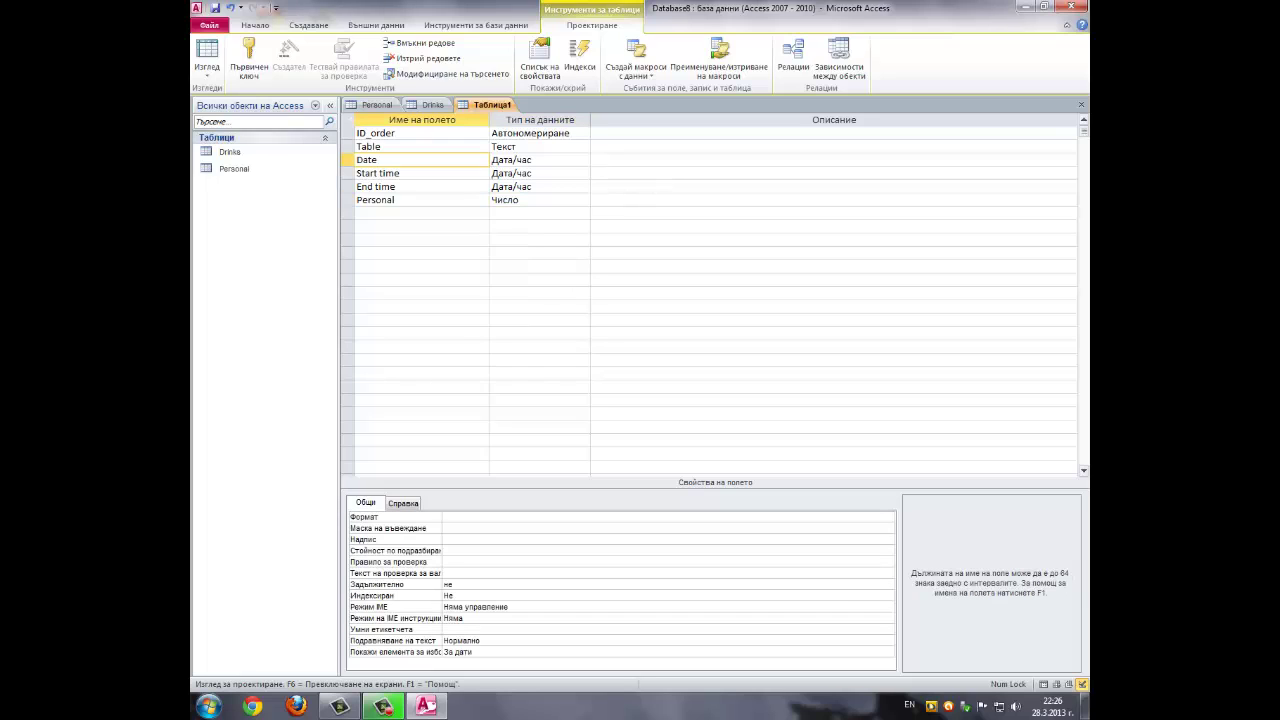
pyautogui.press('F6')
pyautogui.hotkey('alt', 'Down')
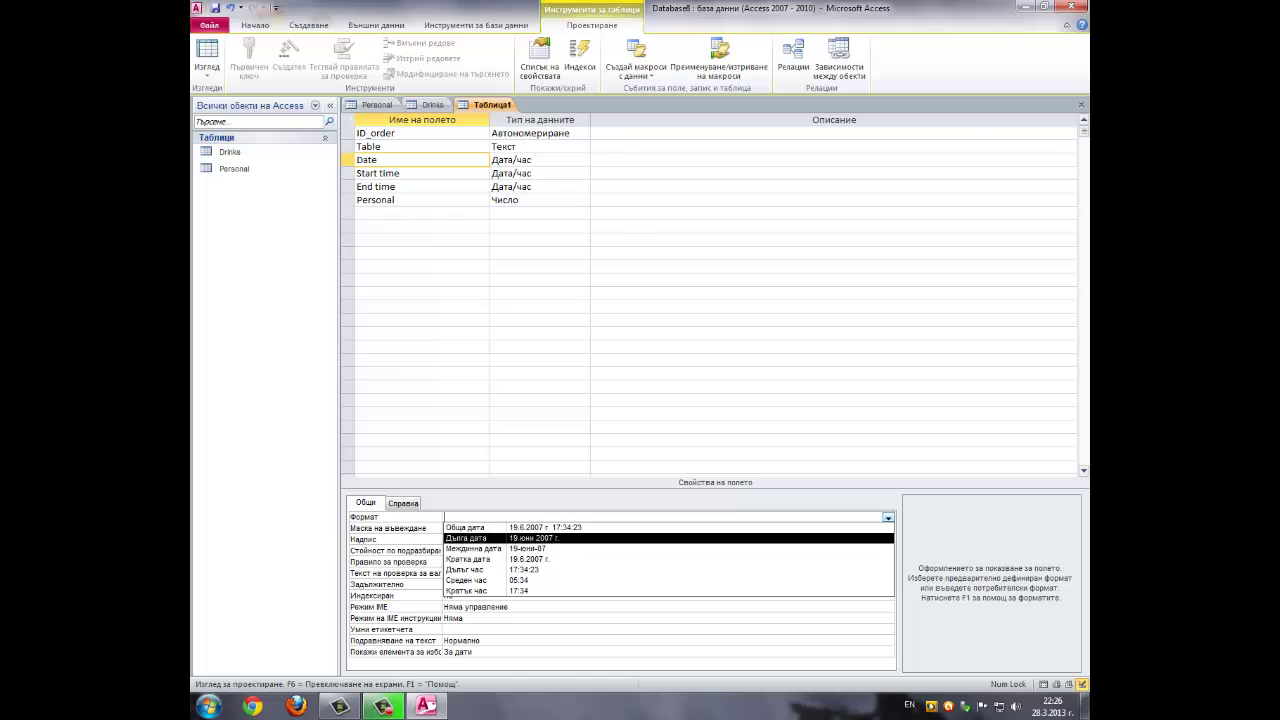
pyautogui.press('Down')
pyautogui.press('Down')
pyautogui.press('Down')
pyautogui.press('Return')
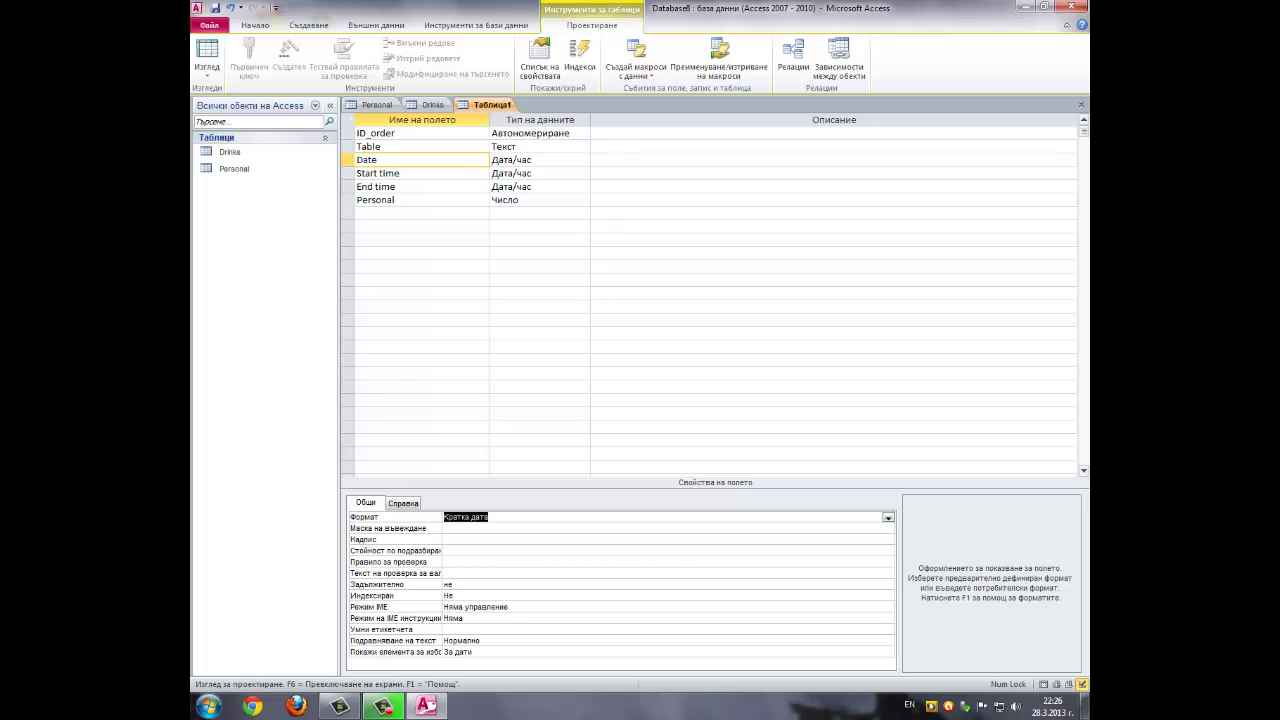
# Set the display format of the Start time field to Кратък час
pyautogui.press('F6')
pyautogui.press('Down')
pyautogui.press('F6')
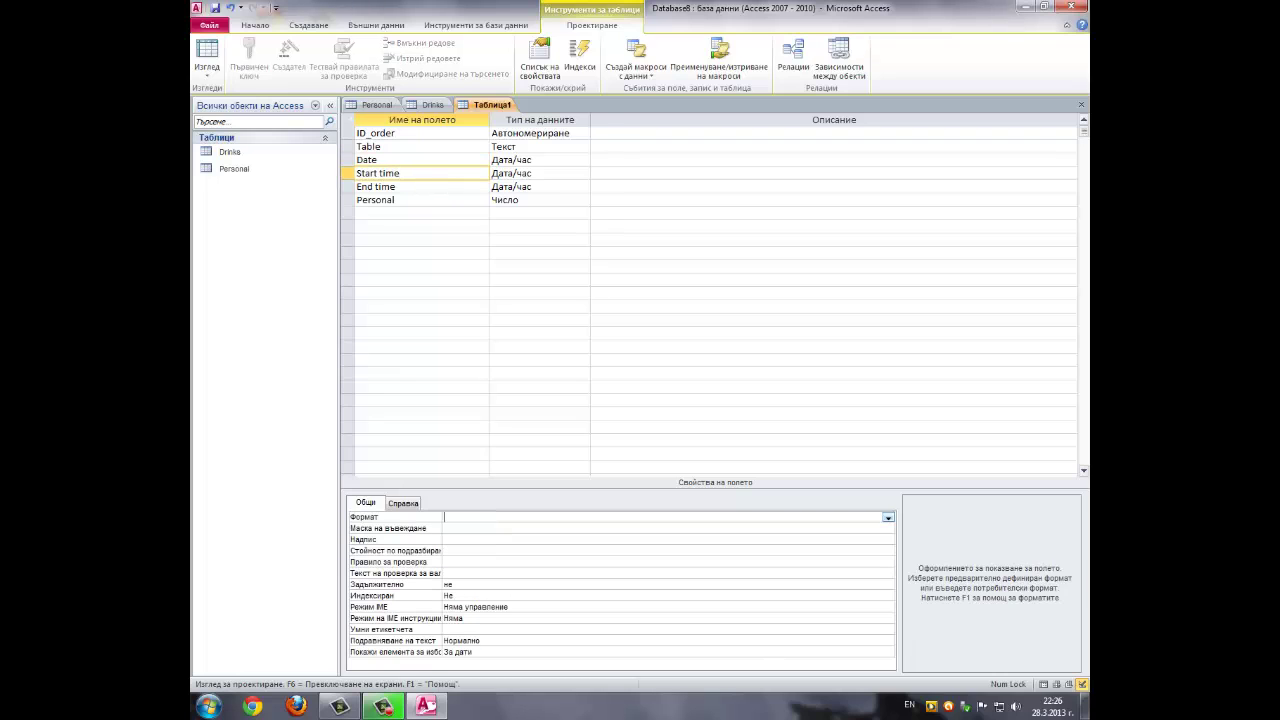
pyautogui.hotkey('alt', 'Down')
pyautogui.press('Down')
pyautogui.press('Down')
pyautogui.press('Down')
pyautogui.press('Down')
pyautogui.press('Down')
pyautogui.press('Down')
pyautogui.press('Return')
# Set the display format of the End time field to Кратък час
pyautogui.press('F6')
pyautogui.press('Down')
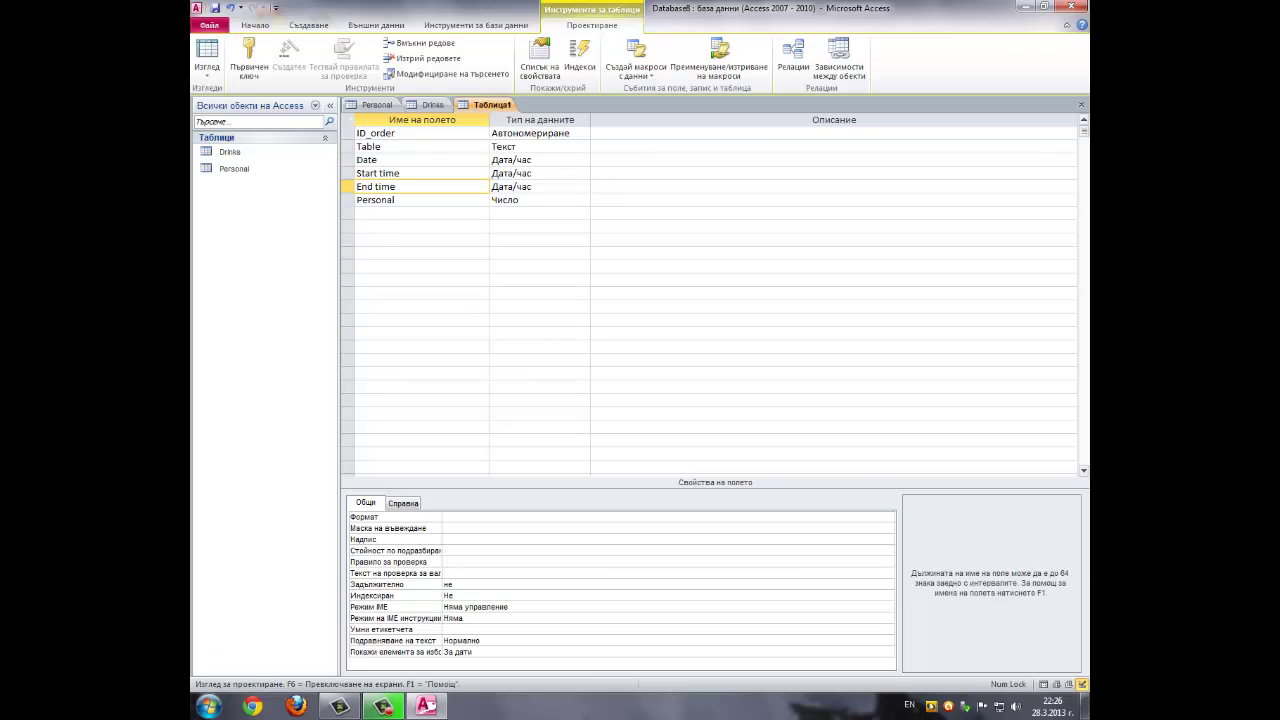
pyautogui.press('F6')
pyautogui.hotkey('alt', 'Down')
pyautogui.press('Down')
pyautogui.press('Down')
pyautogui.press('Down')
pyautogui.press('Down')
pyautogui.press('Down')
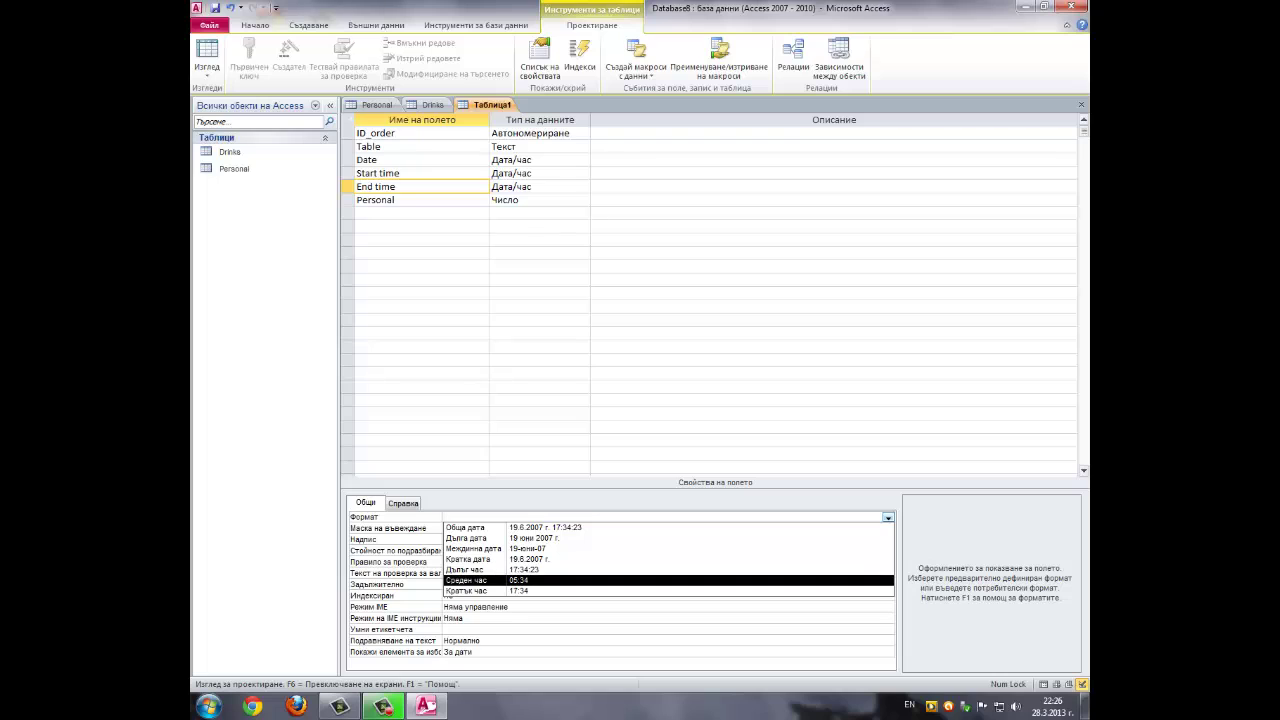
pyautogui.press('Down')
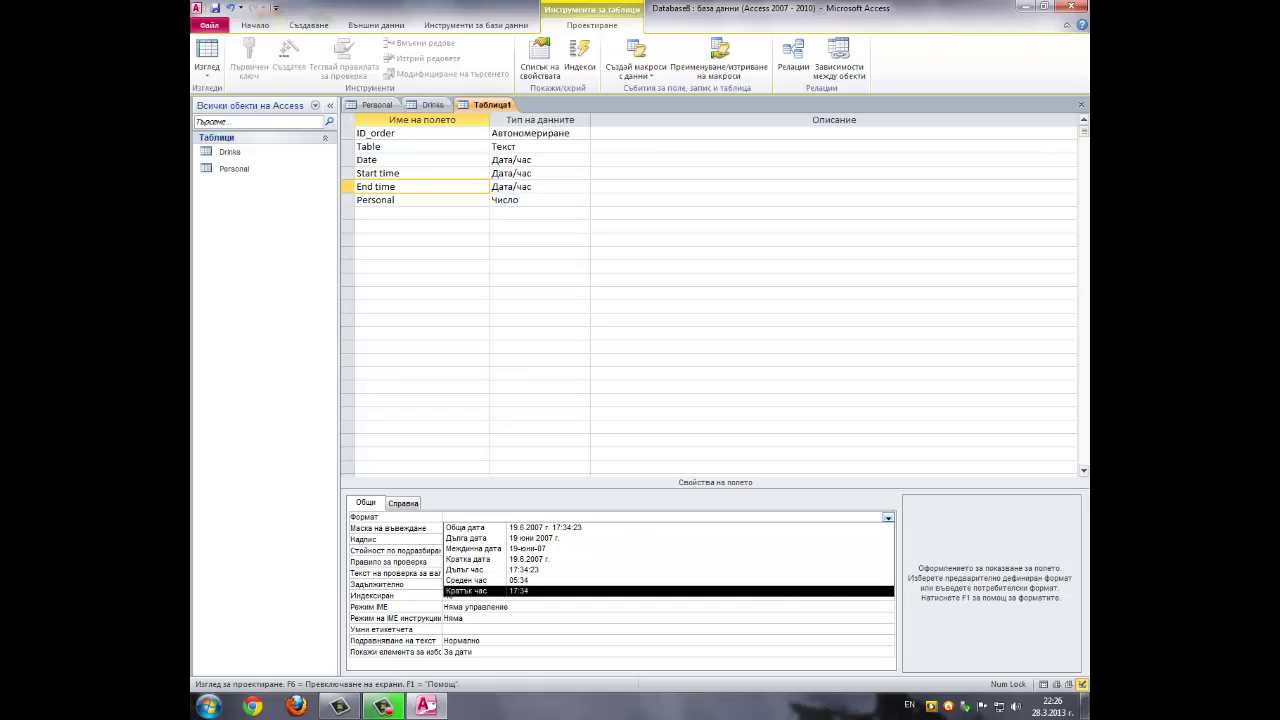
pyautogui.press('Return')
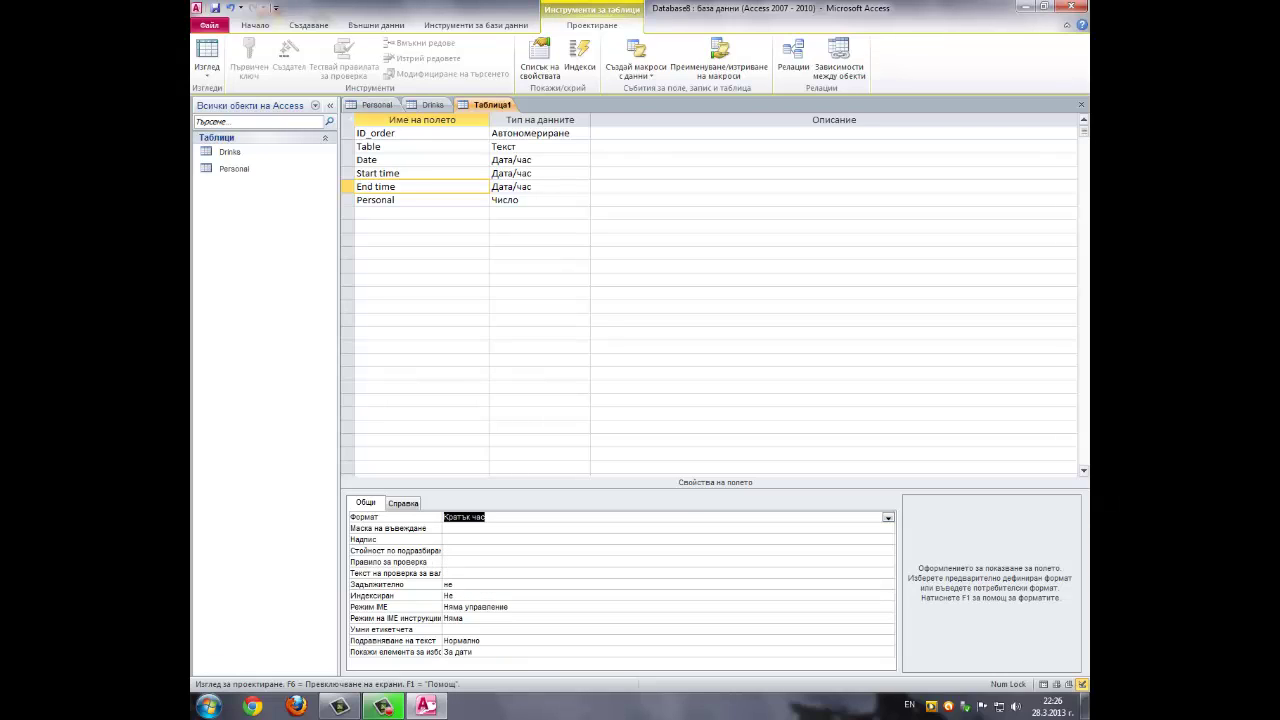
# Make the Personal field a list box (Списъчно поле) lookup with Personal as its row source
pyautogui.click(388, 200)
pyautogui.click(403, 503)
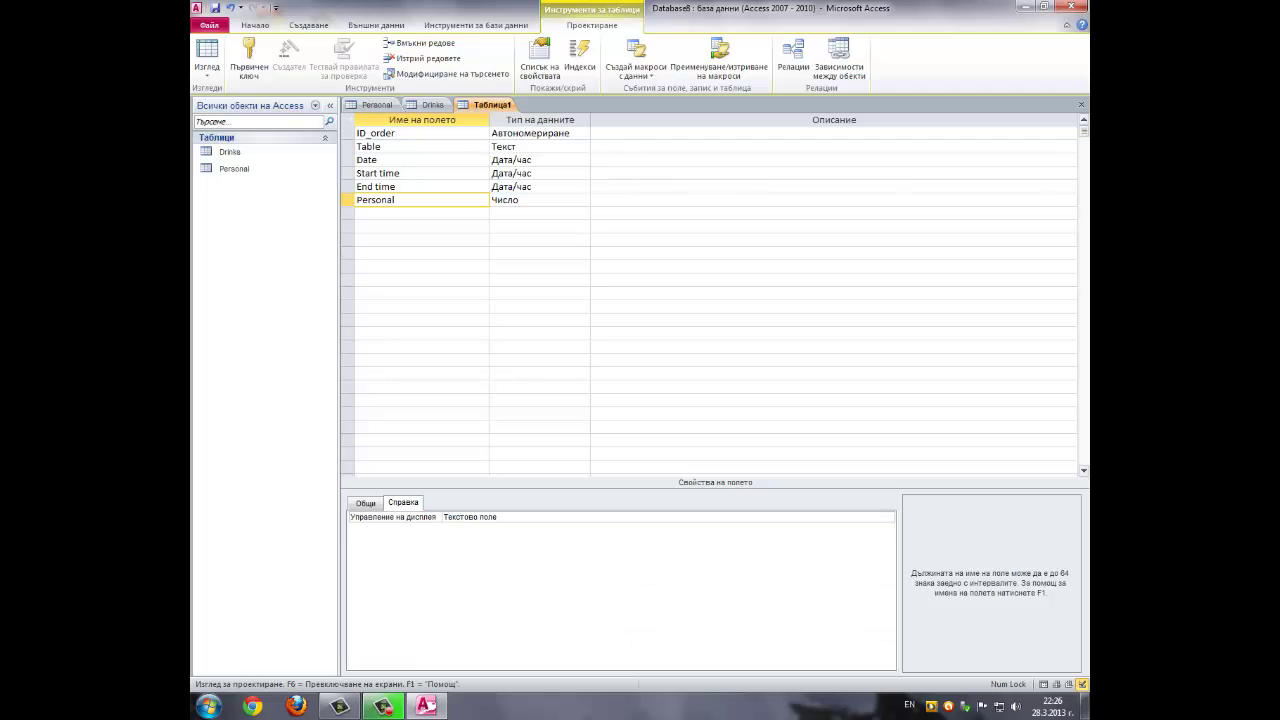
pyautogui.click(580, 517)
pyautogui.click(888, 518)
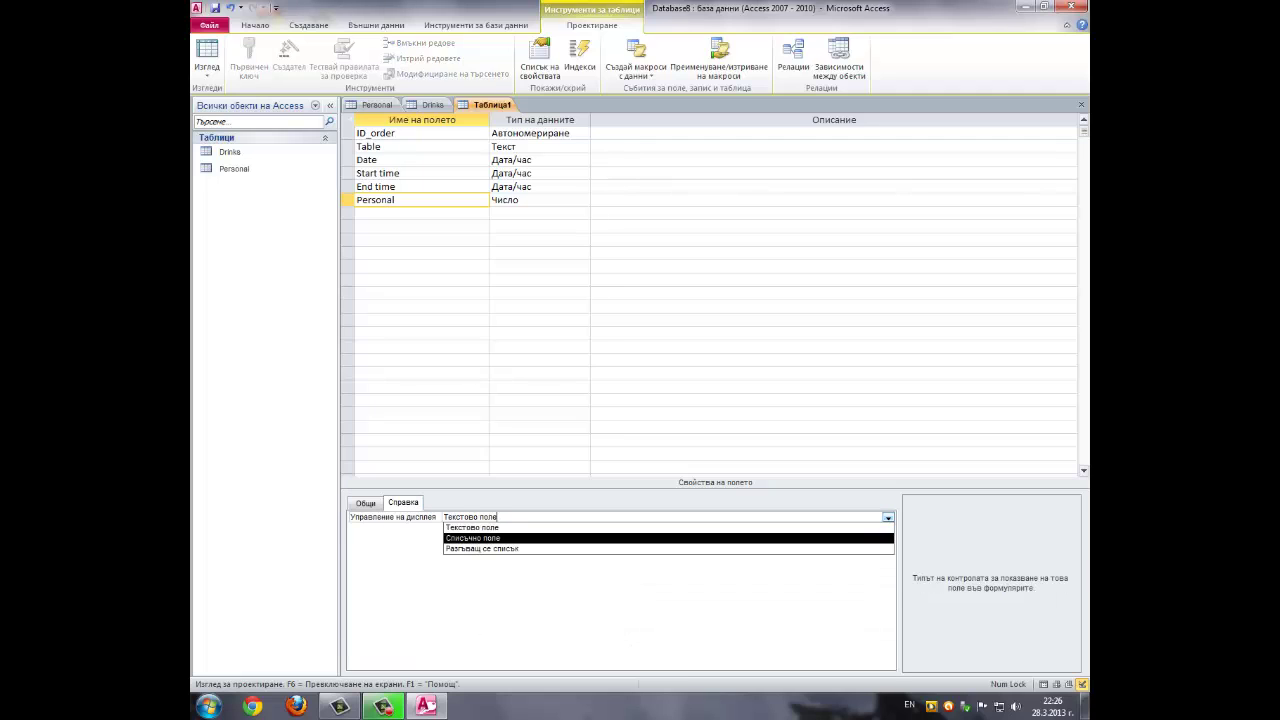
pyautogui.click(700, 537)
pyautogui.click(655, 539)
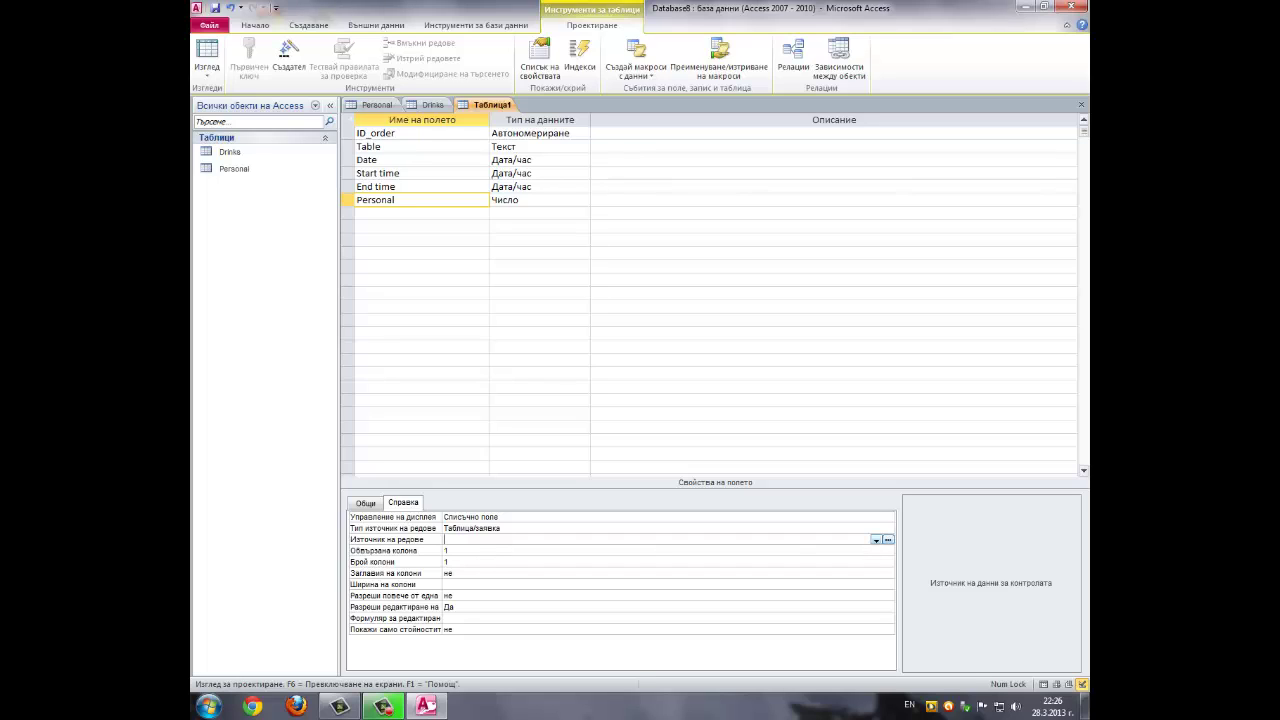
pyautogui.write('Personal')
# Make the Table field a list box lookup using a value list (Списък със стойности) of 1;2;3;4;5
pyautogui.click(405, 147)
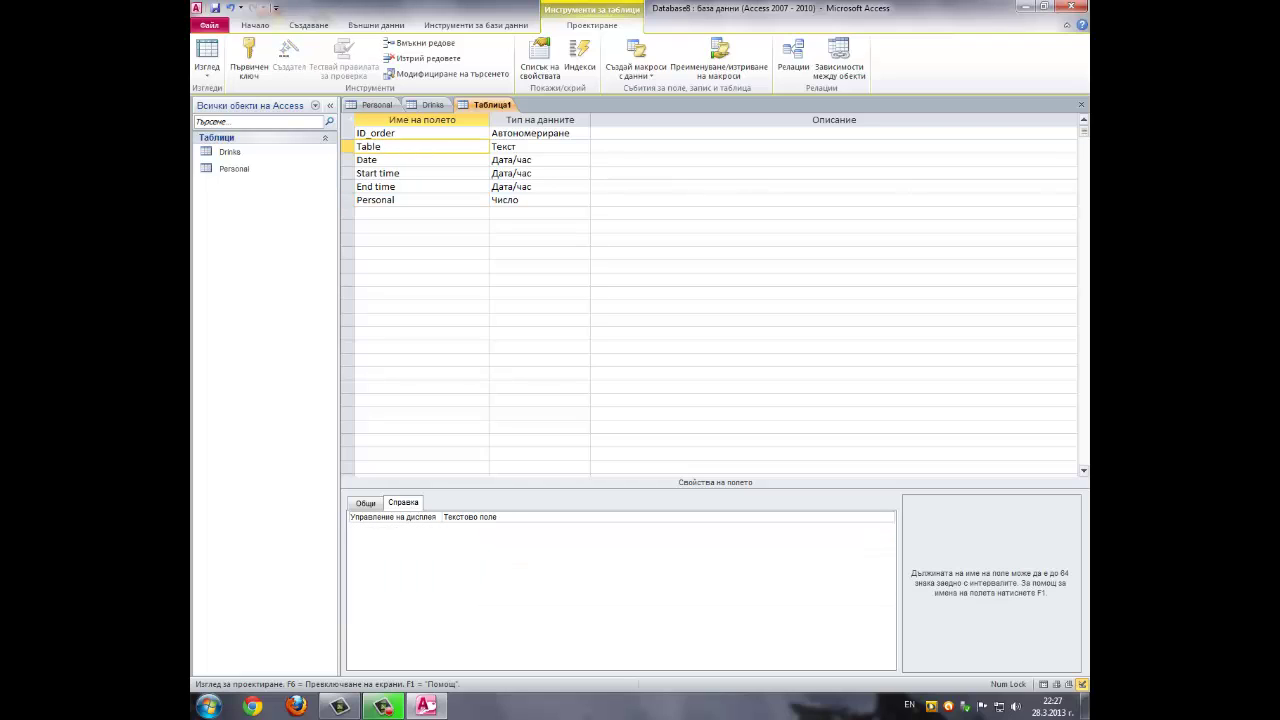
pyautogui.click(780, 517)
pyautogui.click(888, 517)
pyautogui.click(473, 538)
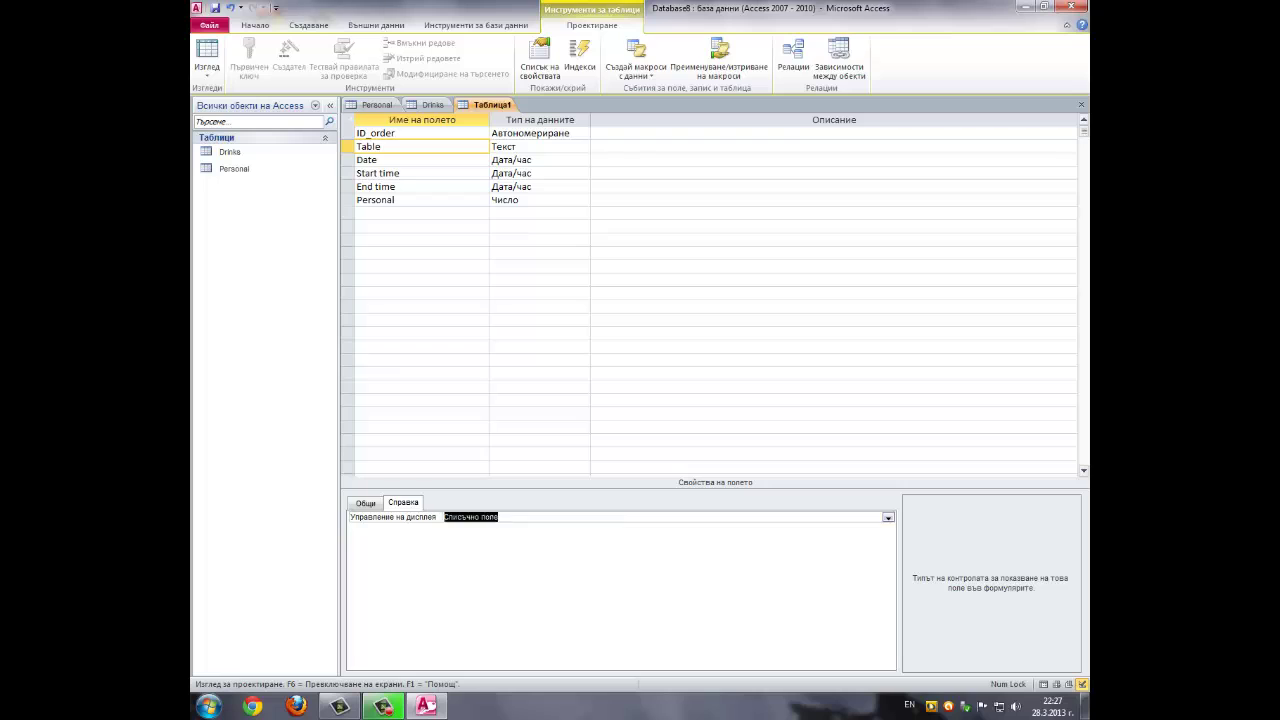
pyautogui.click(502, 528)
pyautogui.click(888, 528)
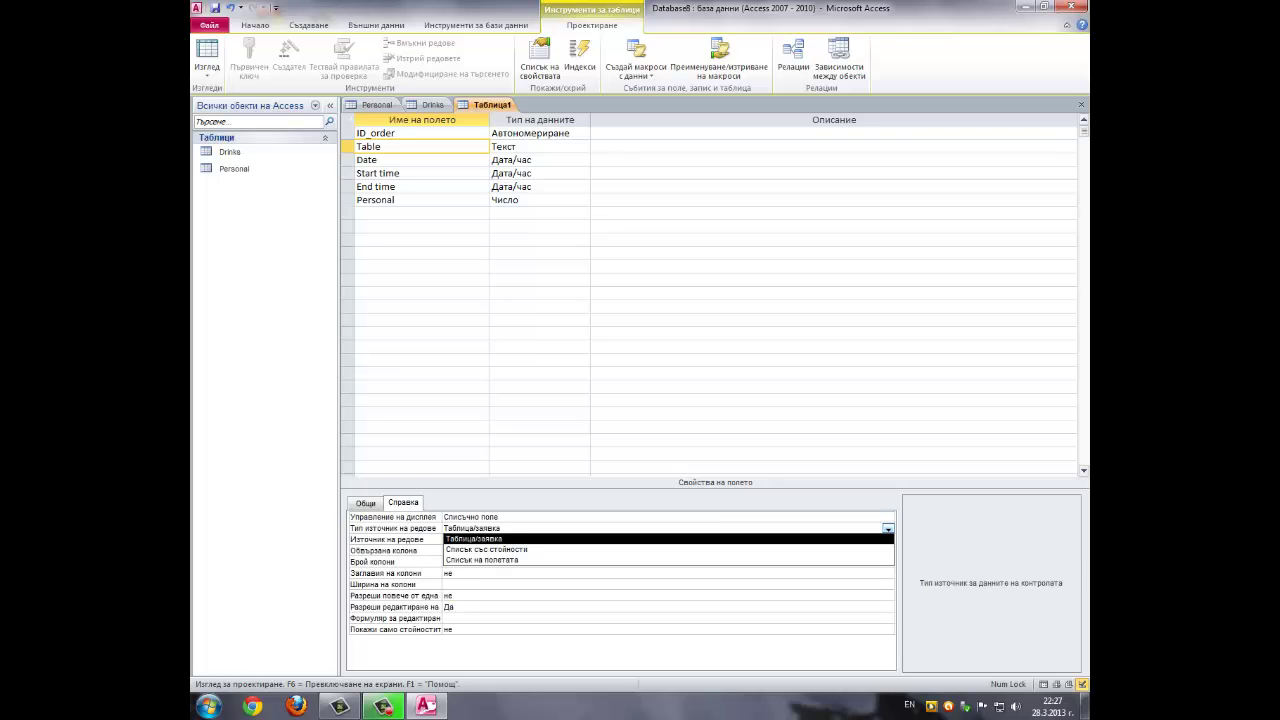
pyautogui.press('Return')
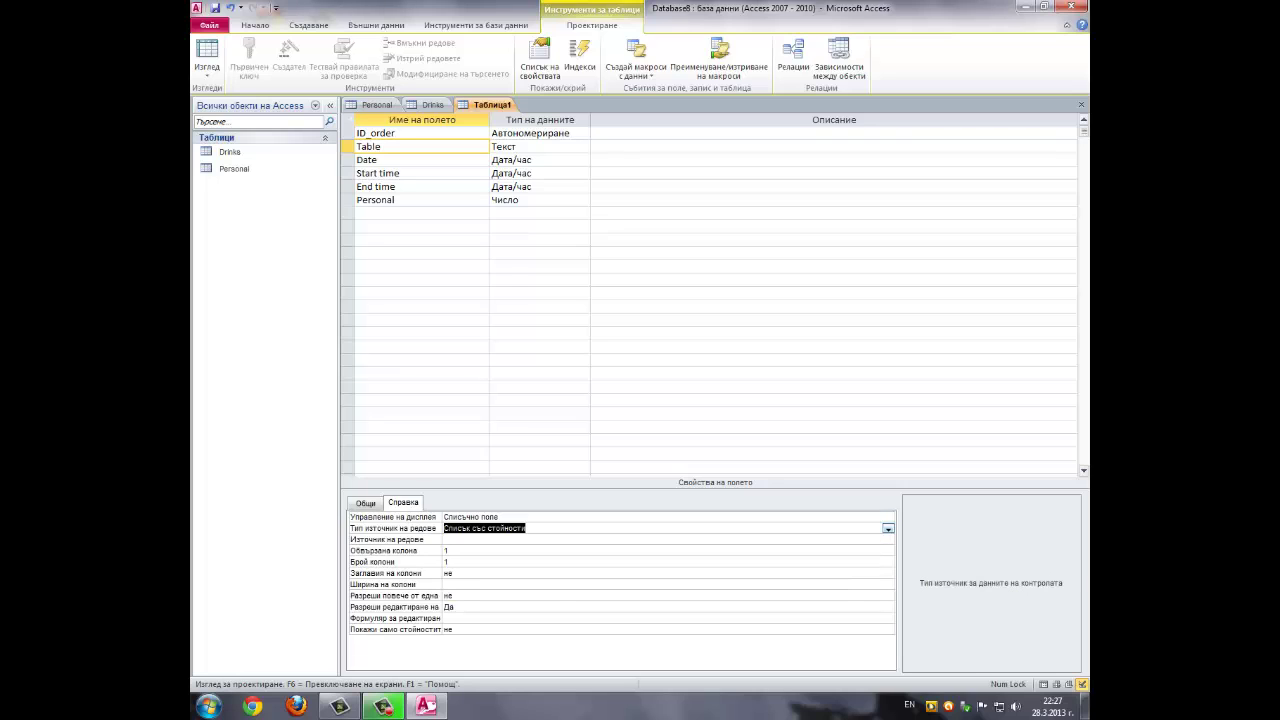
pyautogui.click(470, 539)
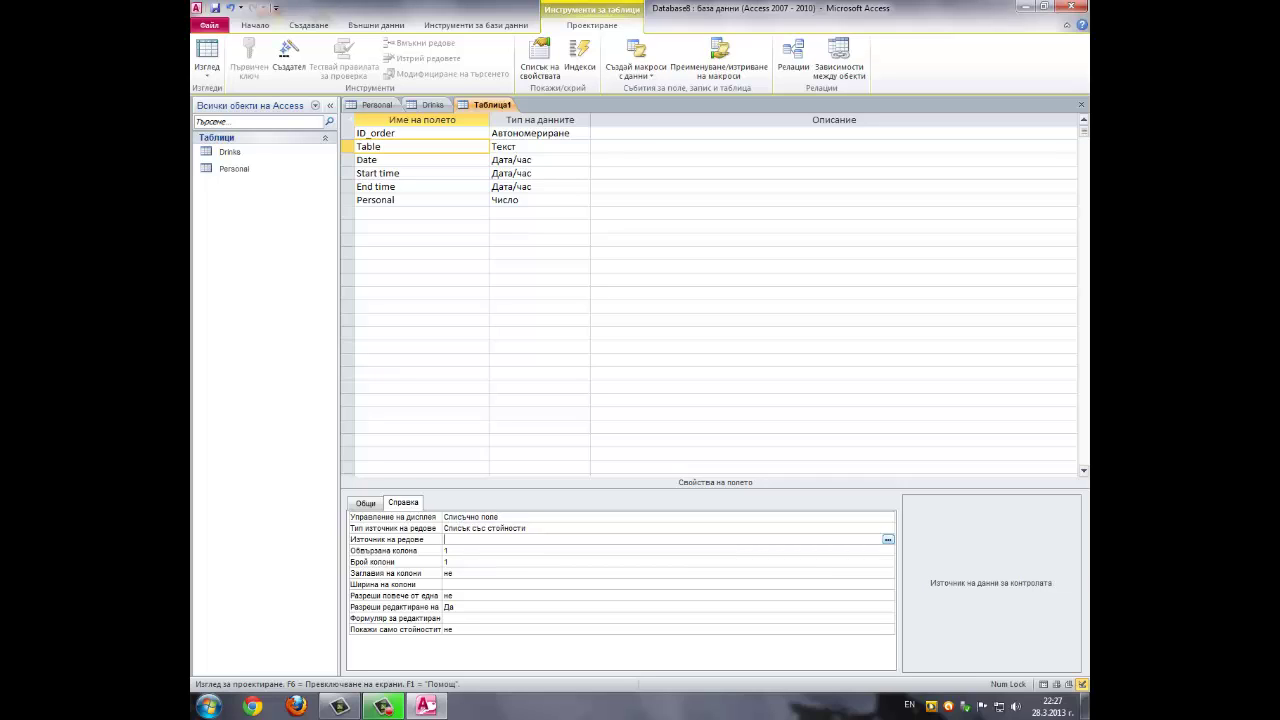
pyautogui.write('1;2;3;4;5')
# Make ID_order the primary key and save the table as Orders
pyautogui.click(410, 133)
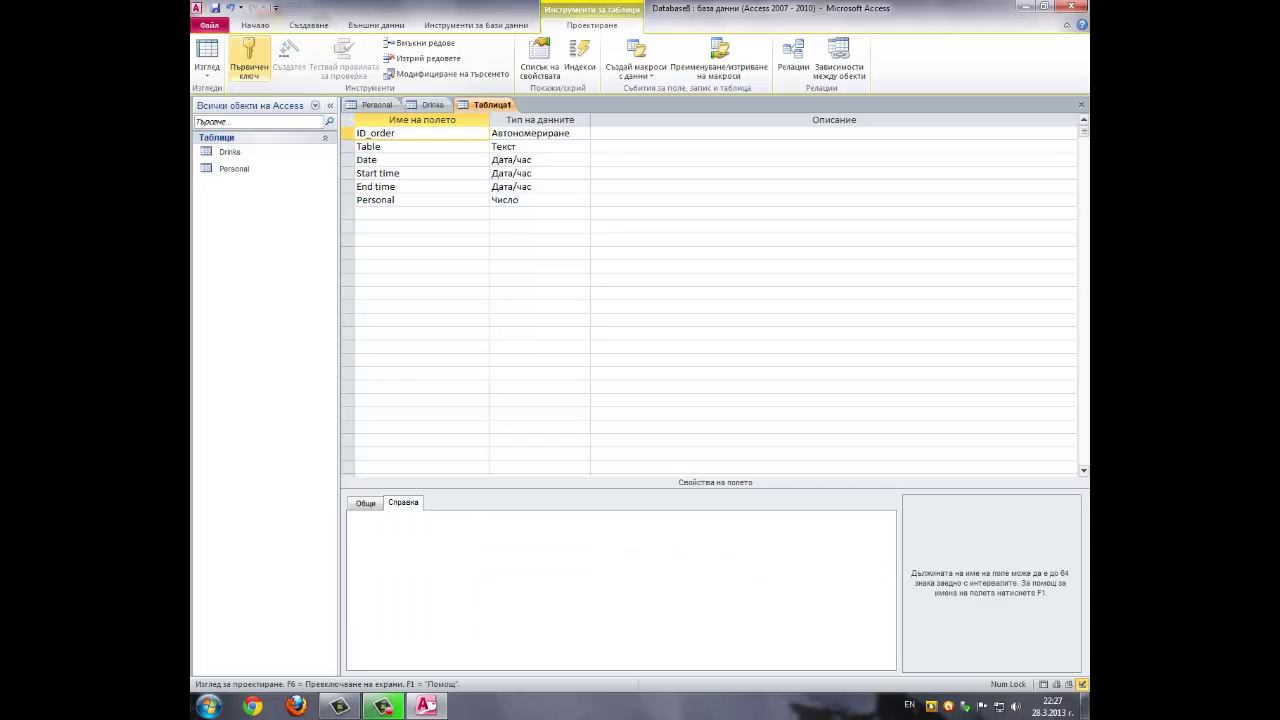
pyautogui.click(249, 58)
pyautogui.rightClick(484, 104)
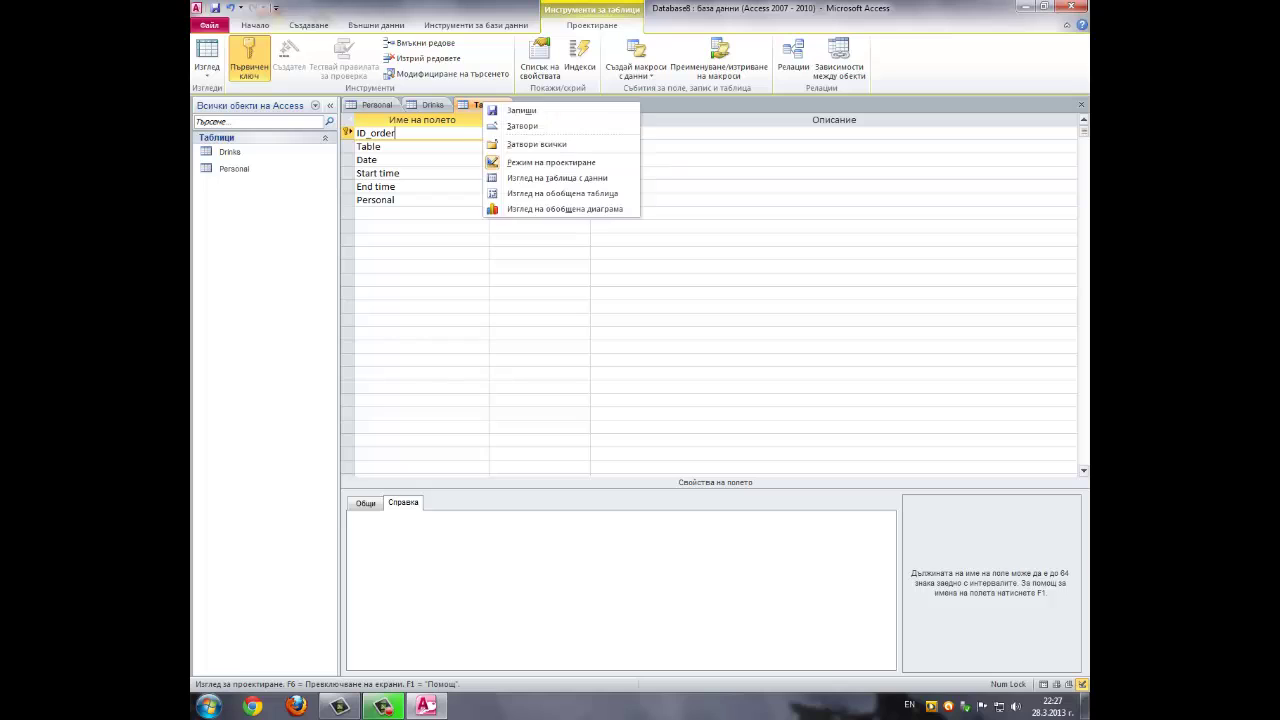
pyautogui.click(510, 110)
pyautogui.press('capslock')
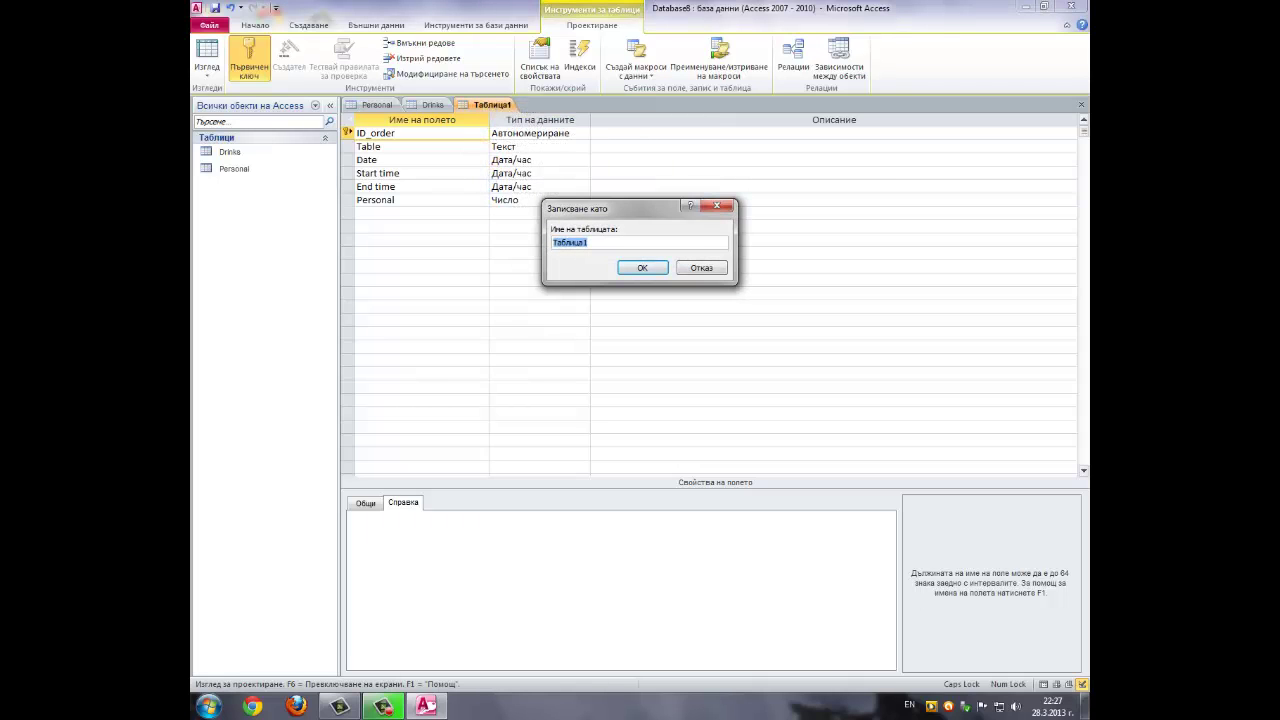
pyautogui.write('O')
pyautogui.press('capslock')
pyautogui.write('rders')
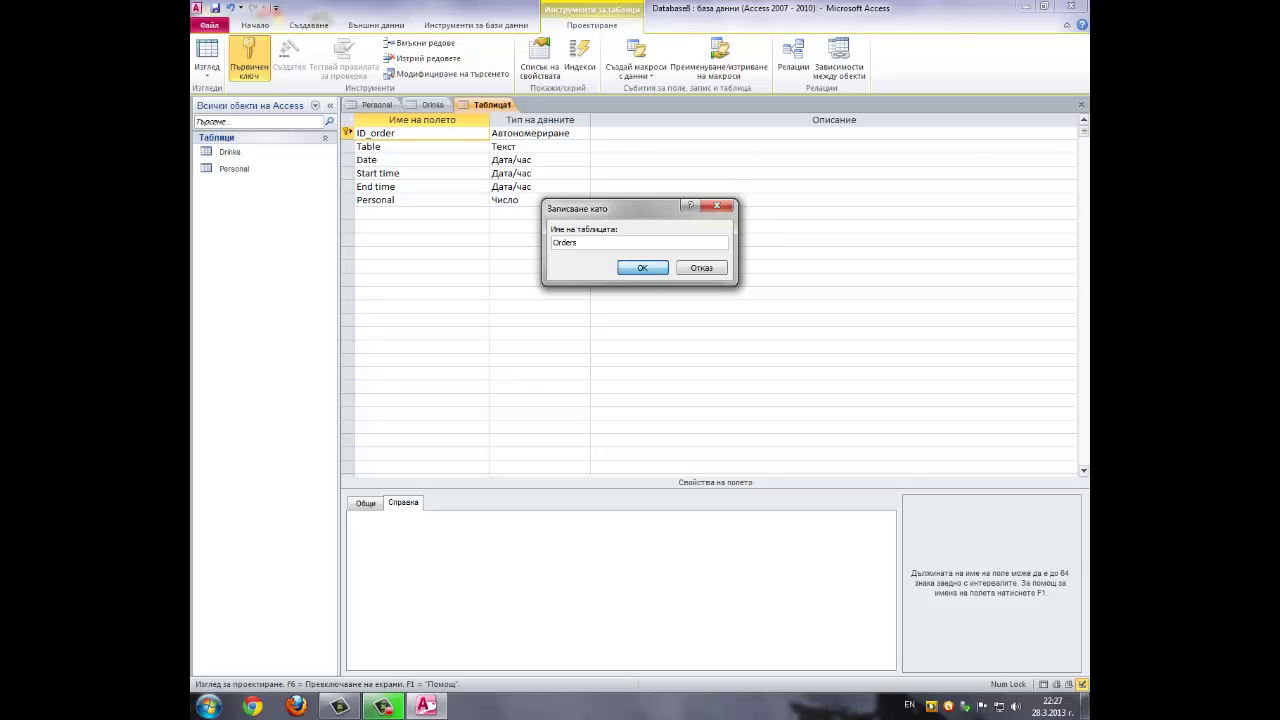
pyautogui.press('Return')
# Create another new table in design view with ID_Order as its first field
pyautogui.click(308, 25)
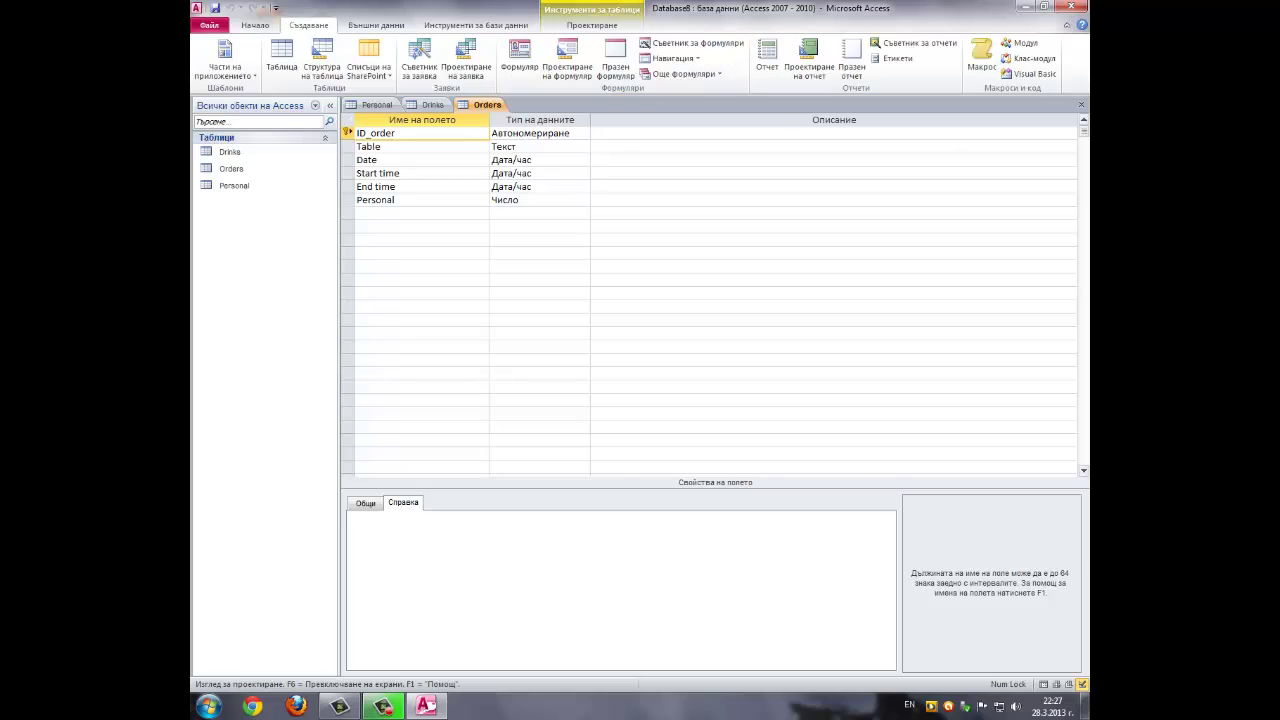
pyautogui.click(322, 60)
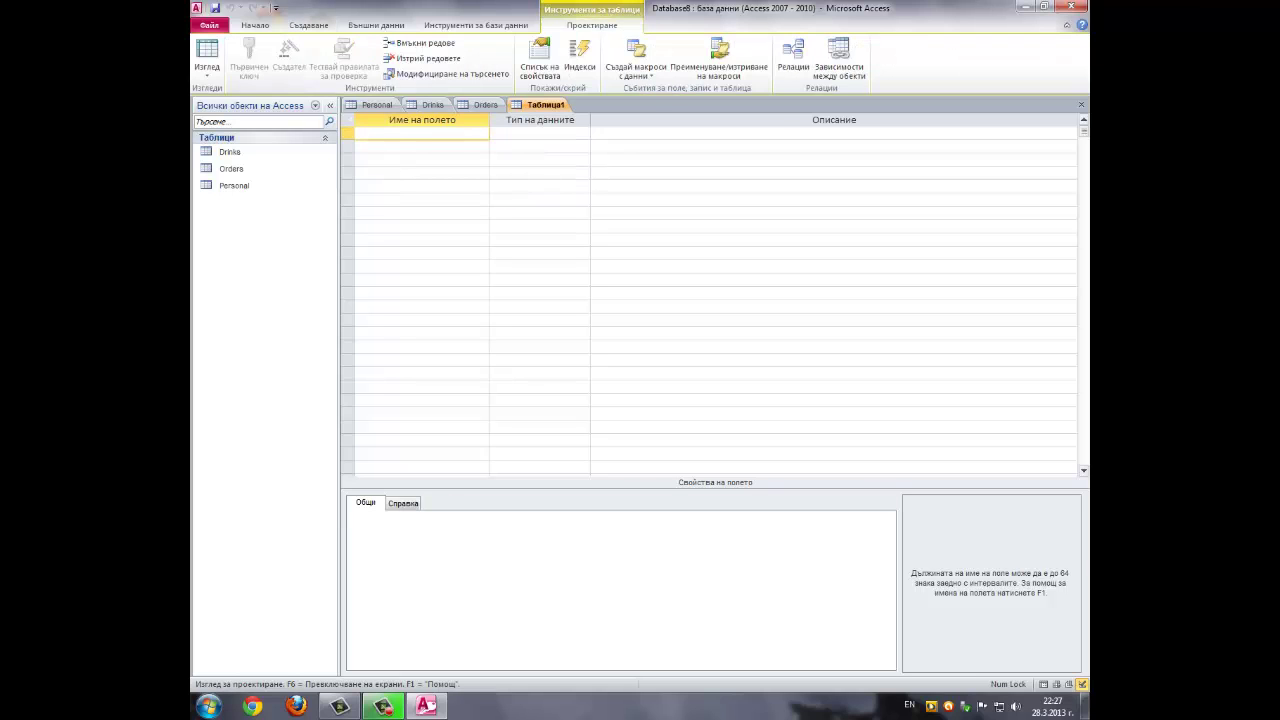
pyautogui.press('capslock')
pyautogui.write('ID_P')
pyautogui.press('BackSpace')
pyautogui.write('O')
pyautogui.press('capslock')
pyautogui.write('rder')
# Add the fields ID_Drinks and Number below ID_Order
pyautogui.press('Down')
pyautogui.press('capslock')
pyautogui.write('ID')
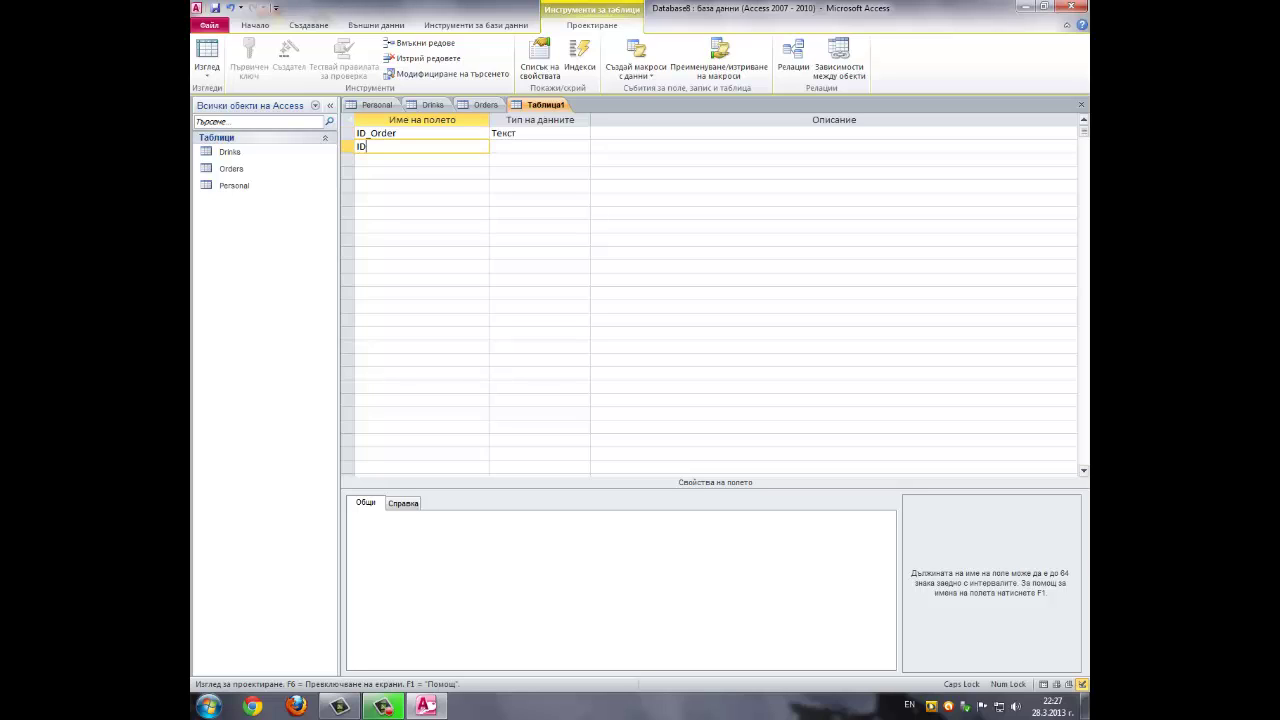
pyautogui.write('_D')
pyautogui.press('capslock')
pyautogui.write('rinks')
pyautogui.press('Down')
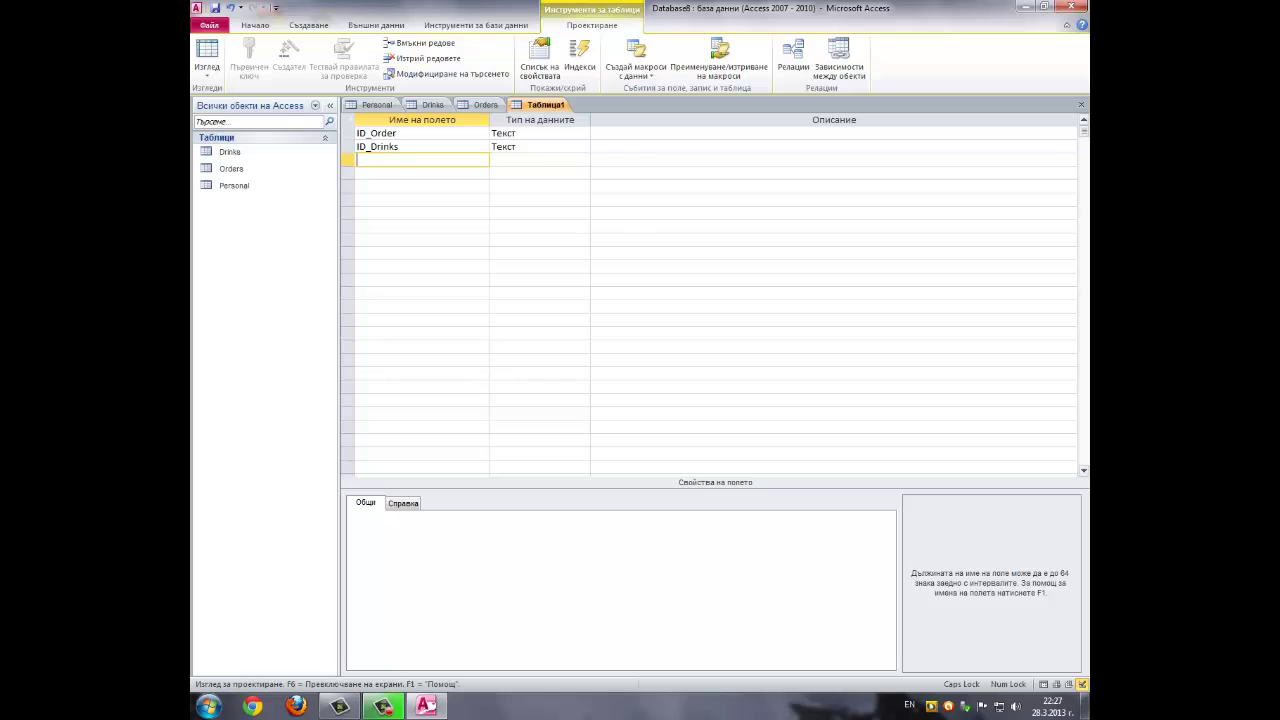
pyautogui.write('Number')
pyautogui.press('Right')
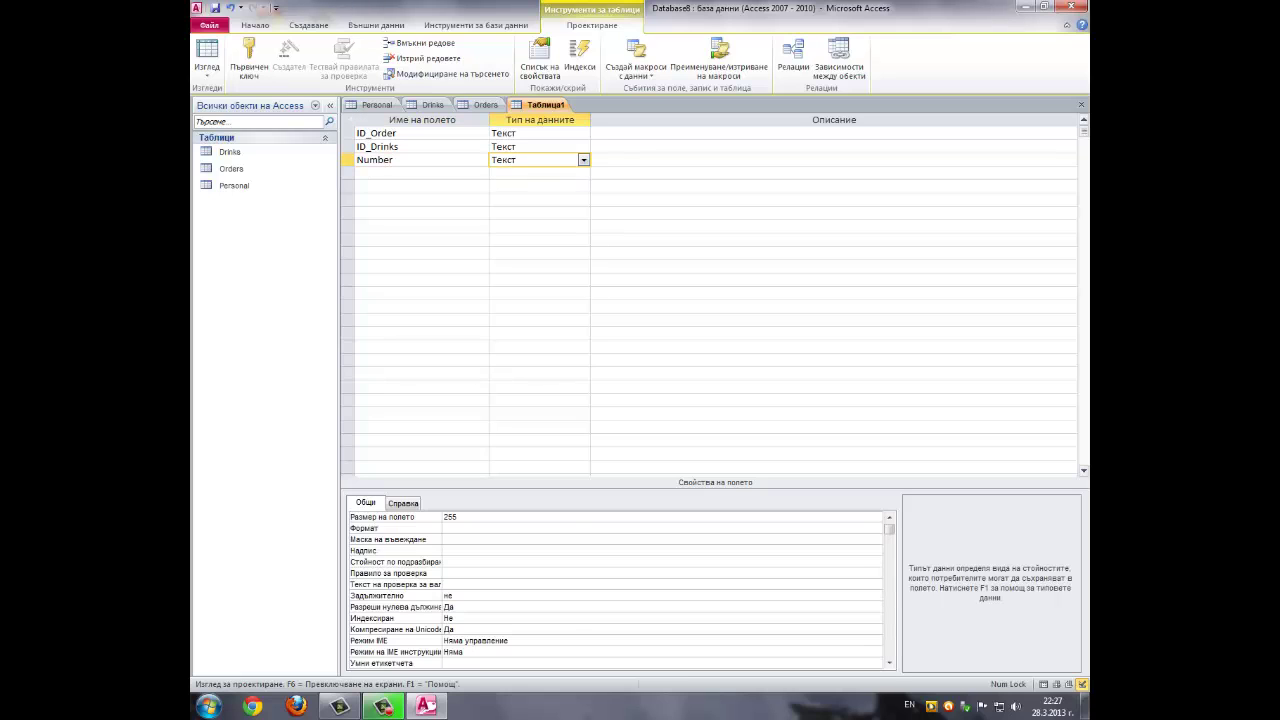
# Set the data type of ID_Order, ID_Drinks and Number to Число (number)
pyautogui.press('Up')
pyautogui.press('Up')
pyautogui.click(584, 133)
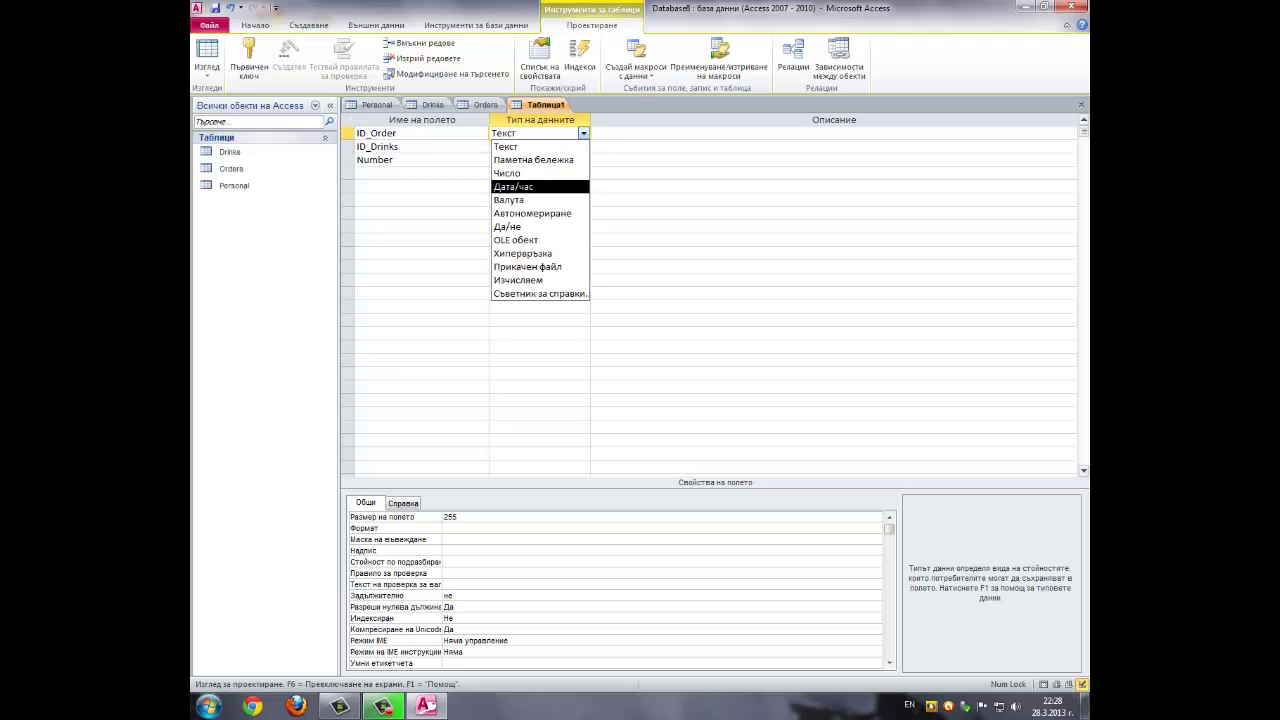
pyautogui.click(510, 173)
pyautogui.click(545, 147)
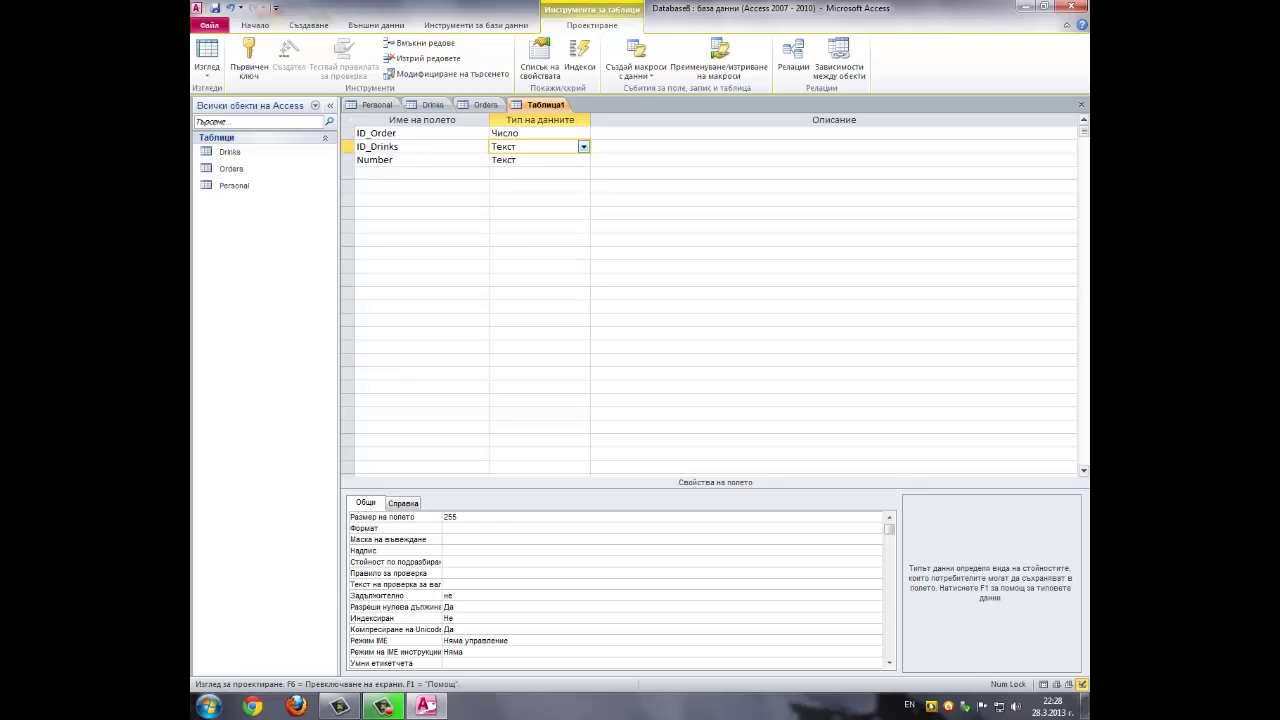
pyautogui.click(584, 147)
pyautogui.click(510, 187)
pyautogui.click(545, 160)
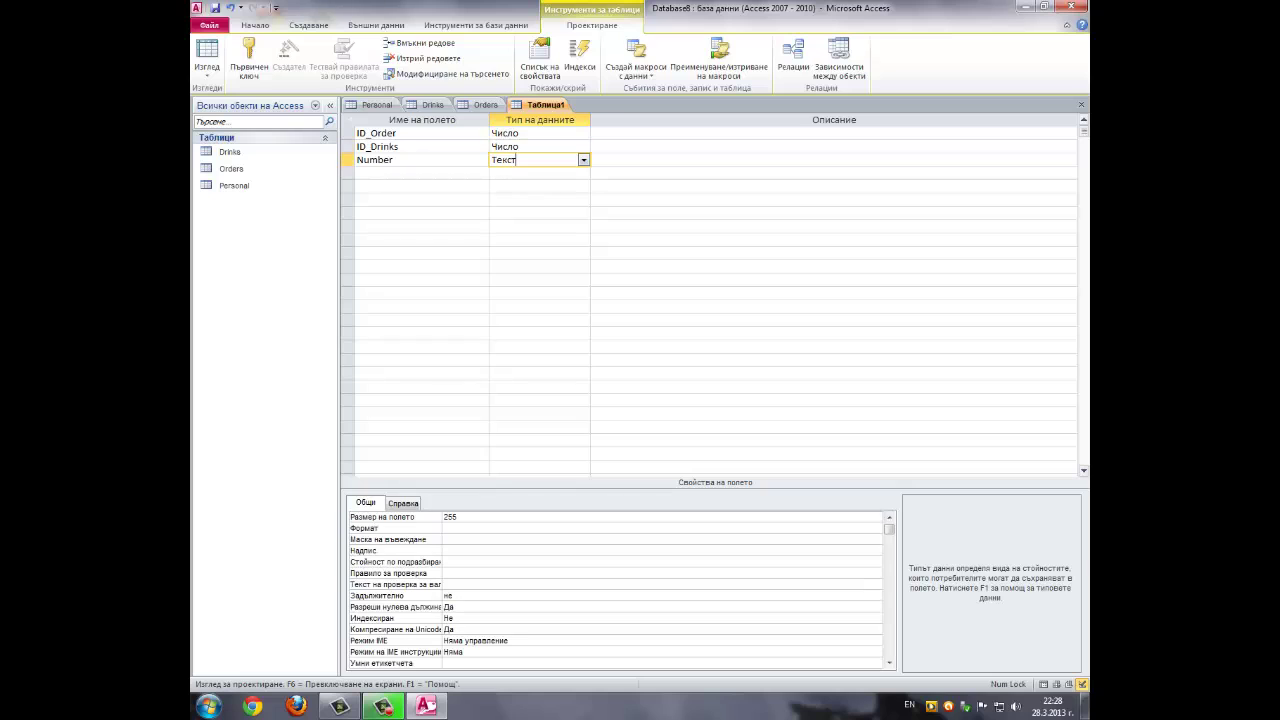
pyautogui.click(584, 160)
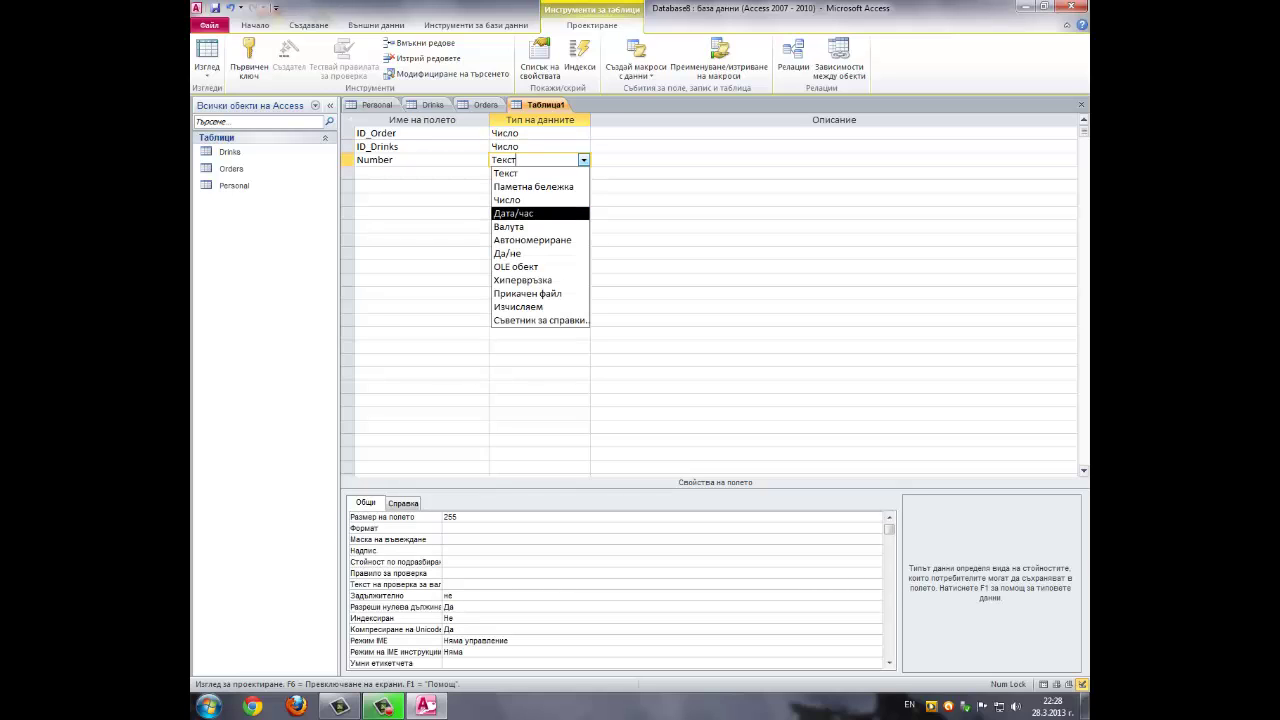
pyautogui.click(510, 200)
# Make ID_Order a list box lookup (Списъчно поле) with the Orders table as its row source
pyautogui.click(400, 133)
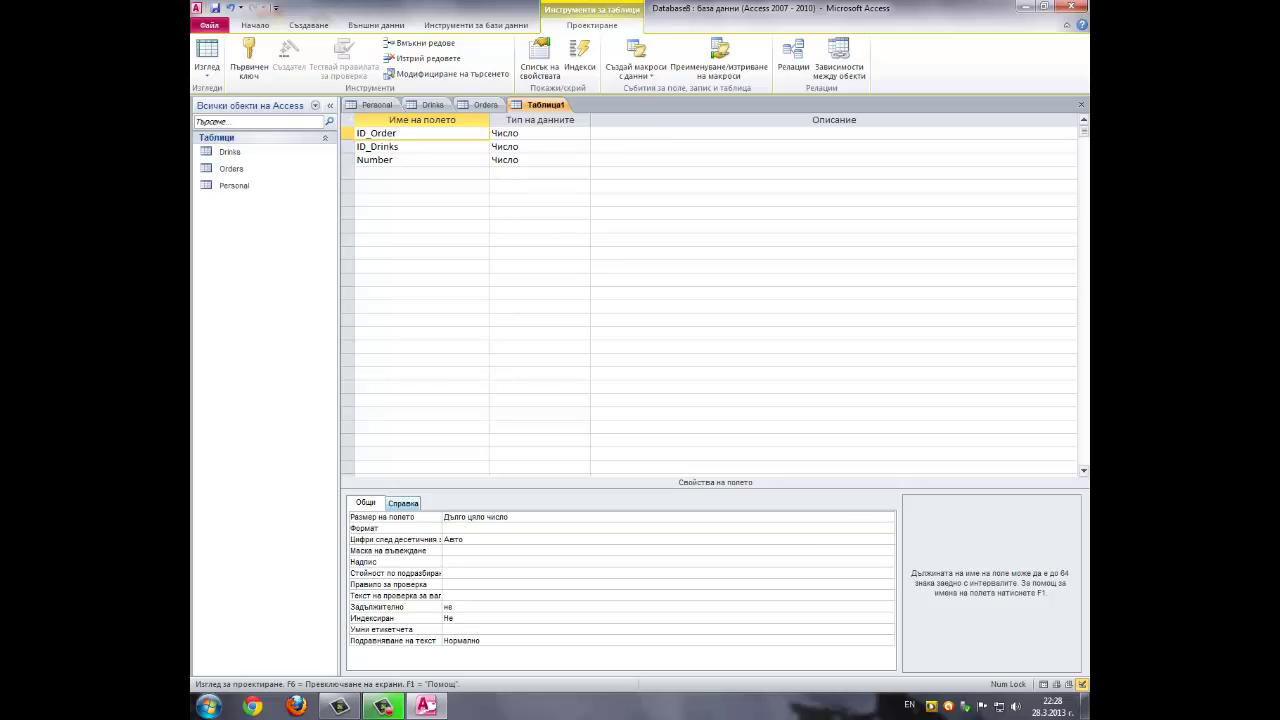
pyautogui.click(403, 503)
pyautogui.click(600, 517)
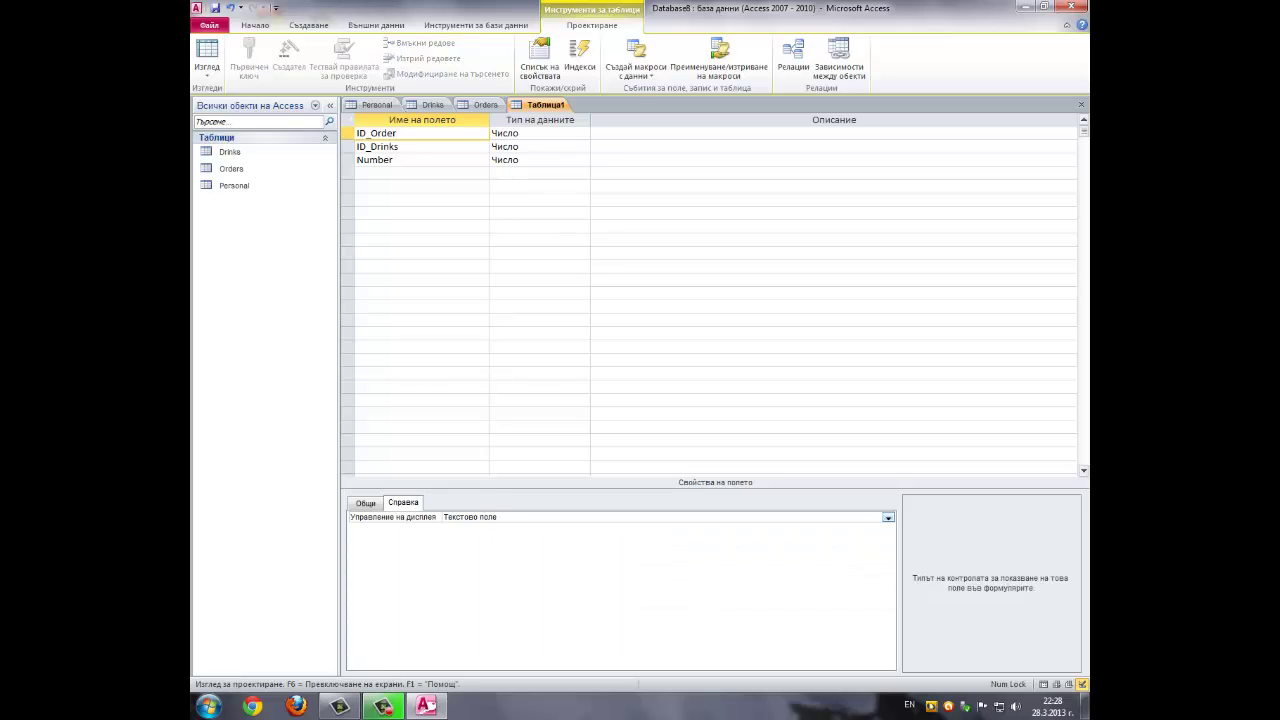
pyautogui.click(888, 517)
pyautogui.click(668, 538)
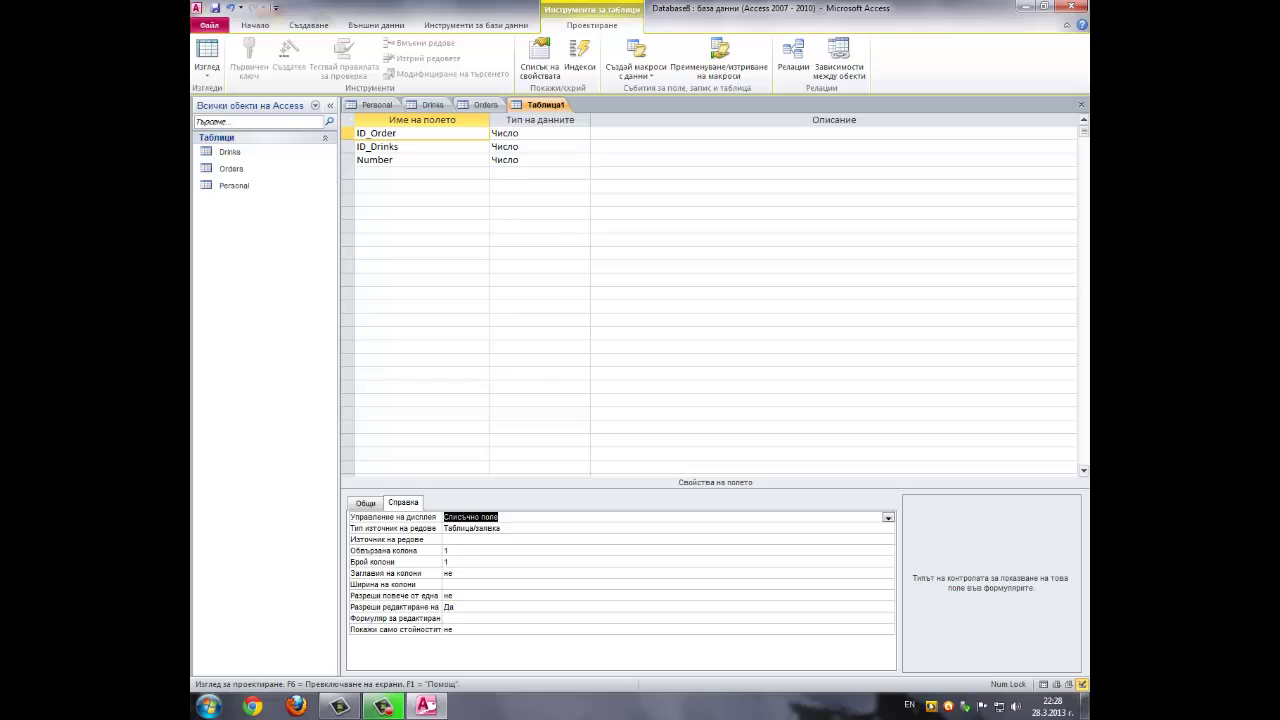
pyautogui.click(660, 539)
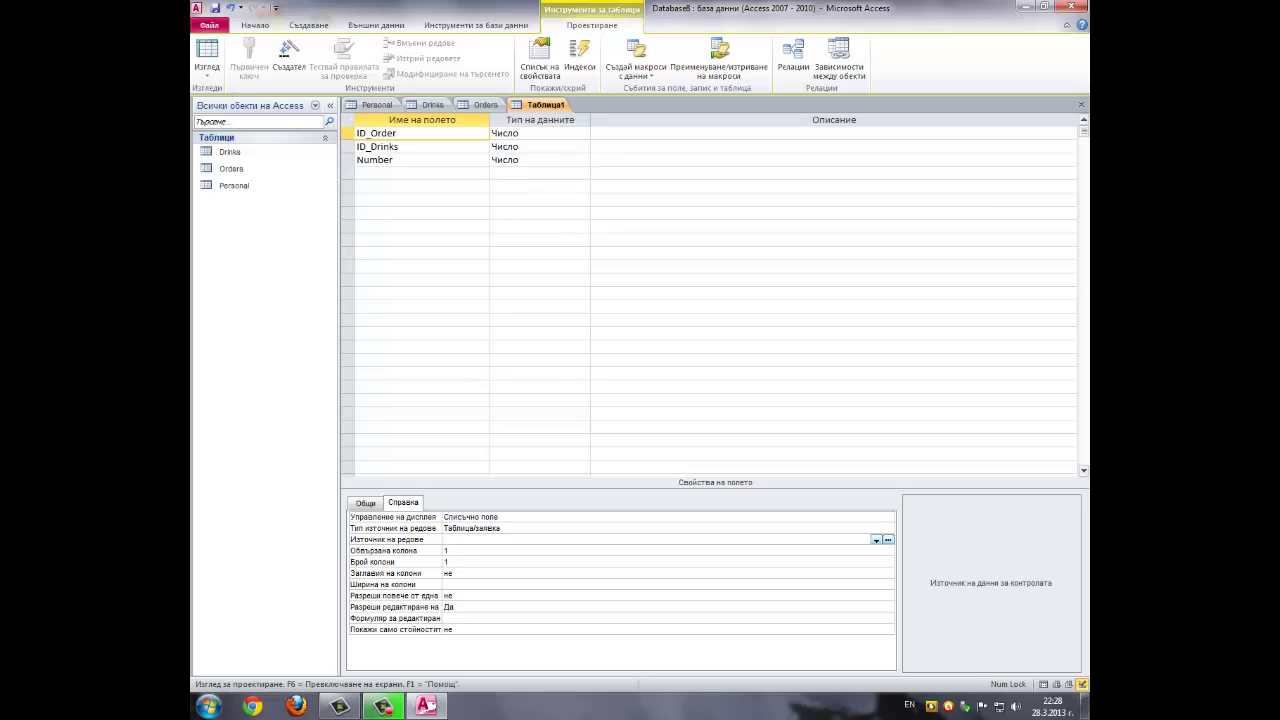
pyautogui.press('capslock')
pyautogui.write('Orders')
pyautogui.click(469, 539)
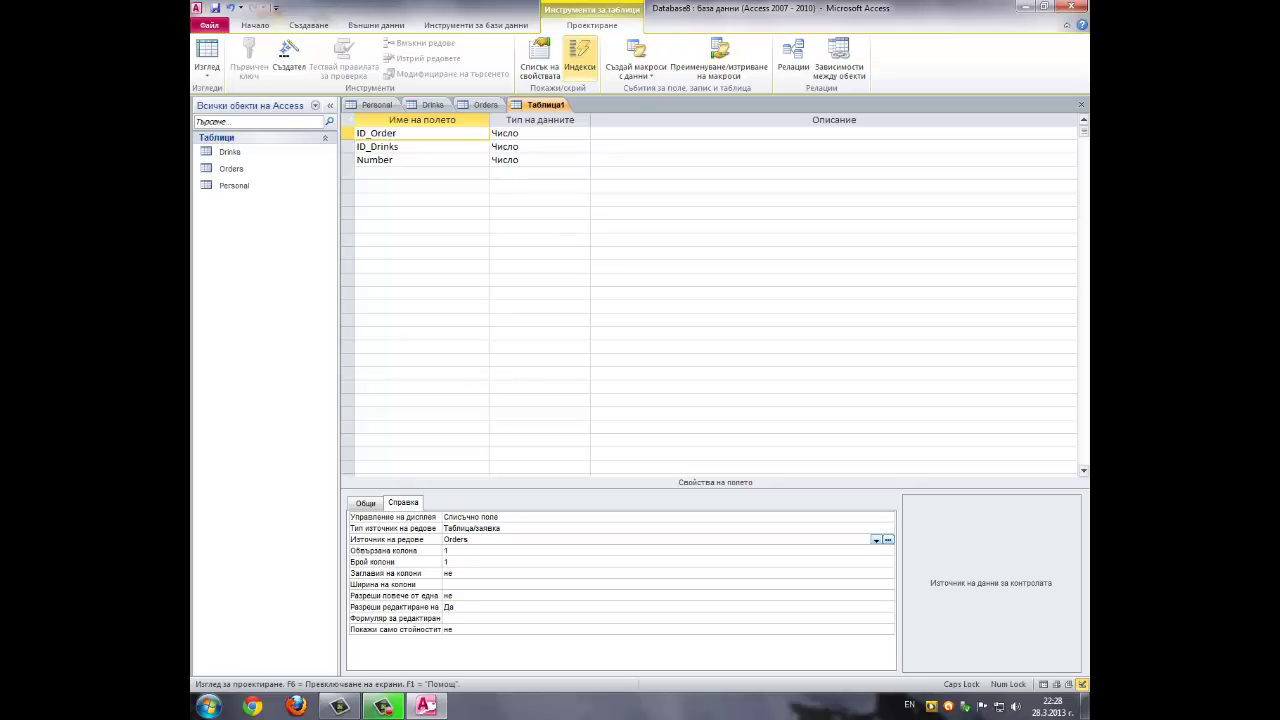
# Make ID_Drinks a list box lookup (Списъчно поле) with the Drinks table as its row source
pyautogui.click(421, 147)
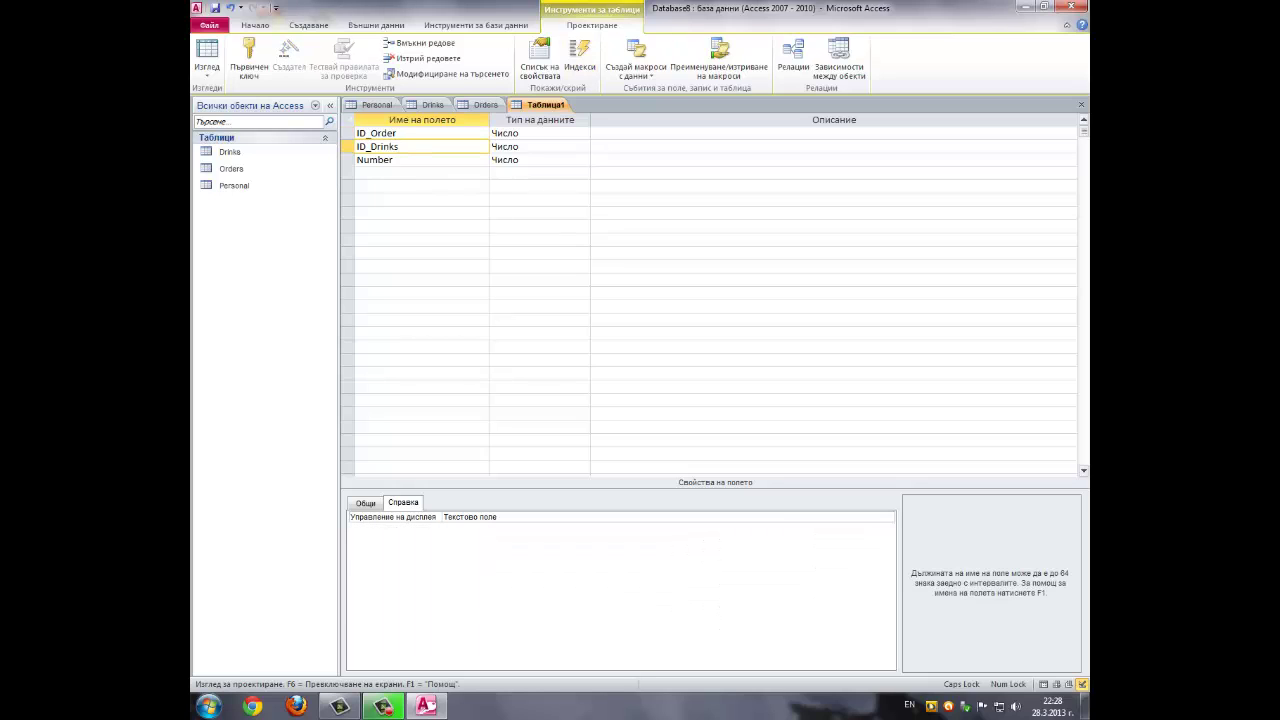
pyautogui.click(497, 517)
pyautogui.click(887, 517)
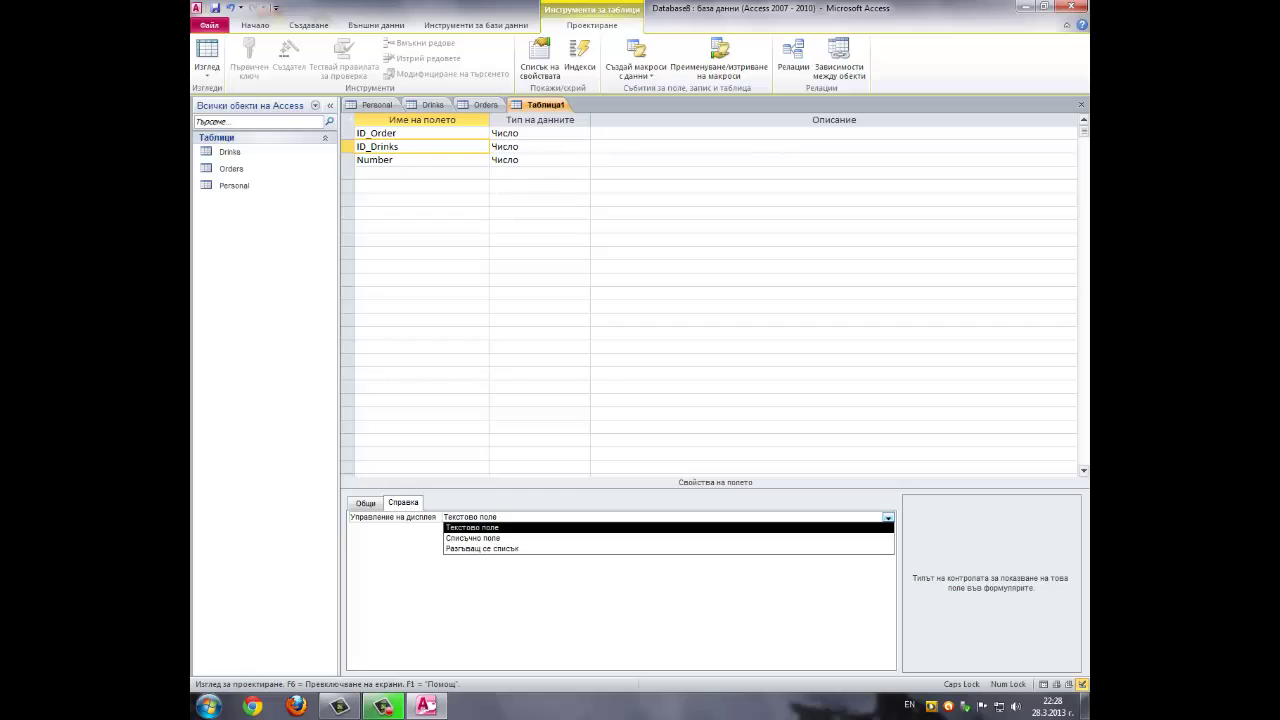
pyautogui.press('Down')
pyautogui.press('Return')
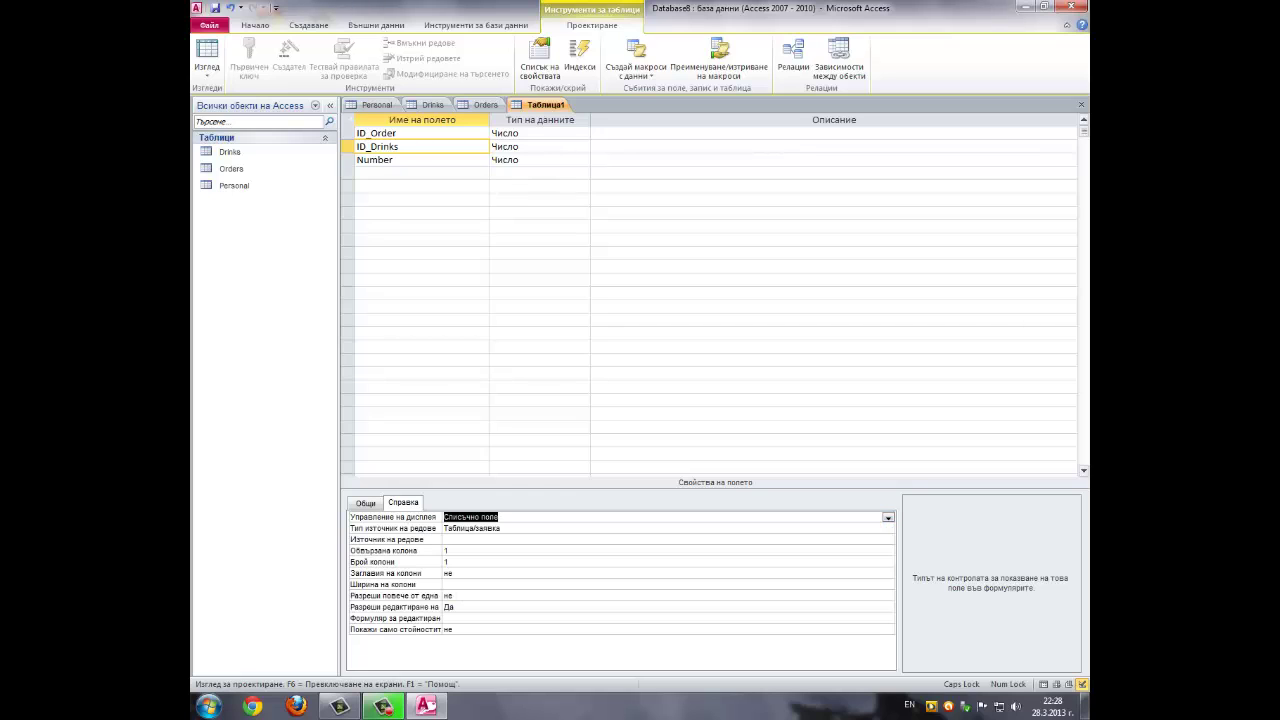
pyautogui.click(503, 528)
pyautogui.click(503, 539)
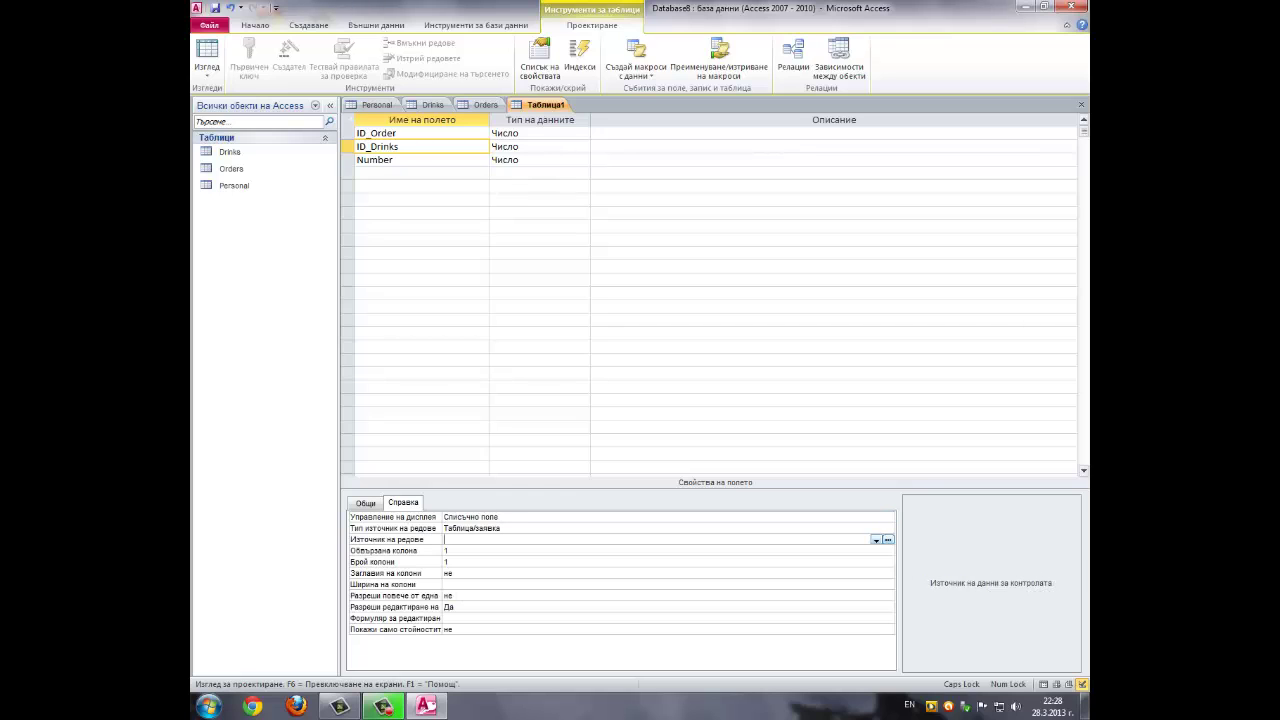
pyautogui.write('D')
pyautogui.press('Return')
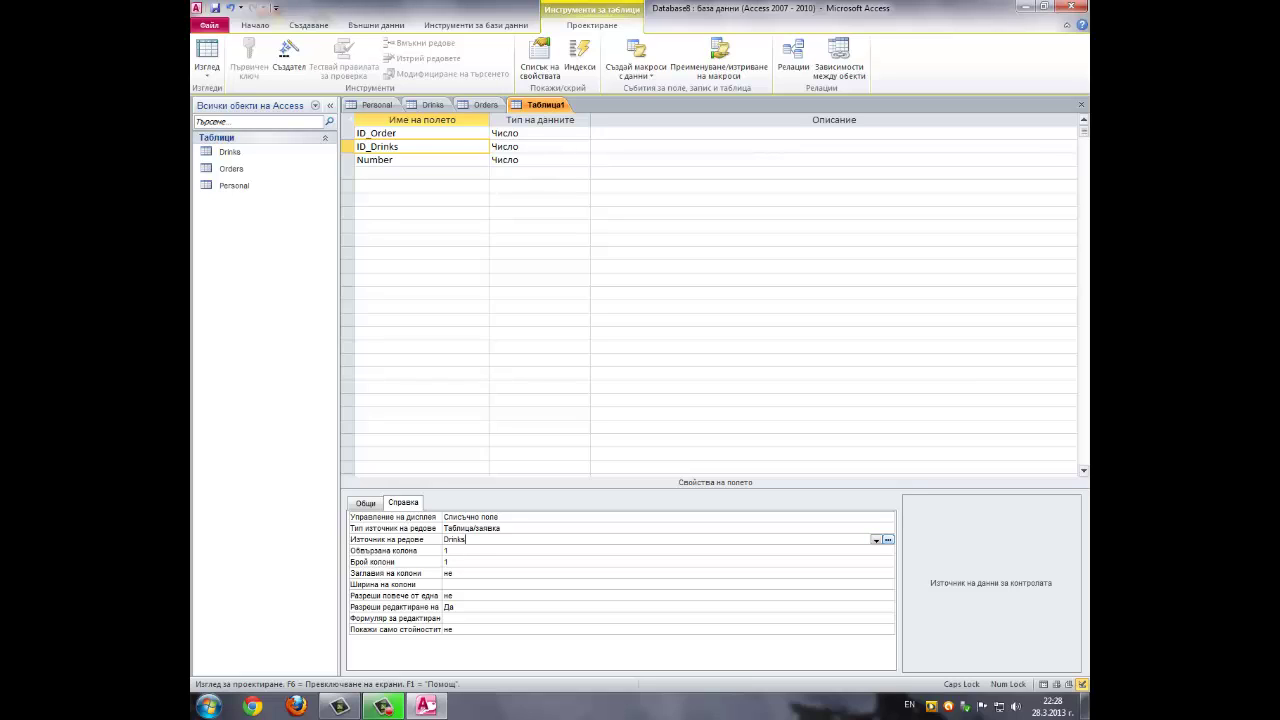
# Save the new table as Clients without defining a primary key
pyautogui.rightClick(555, 108)
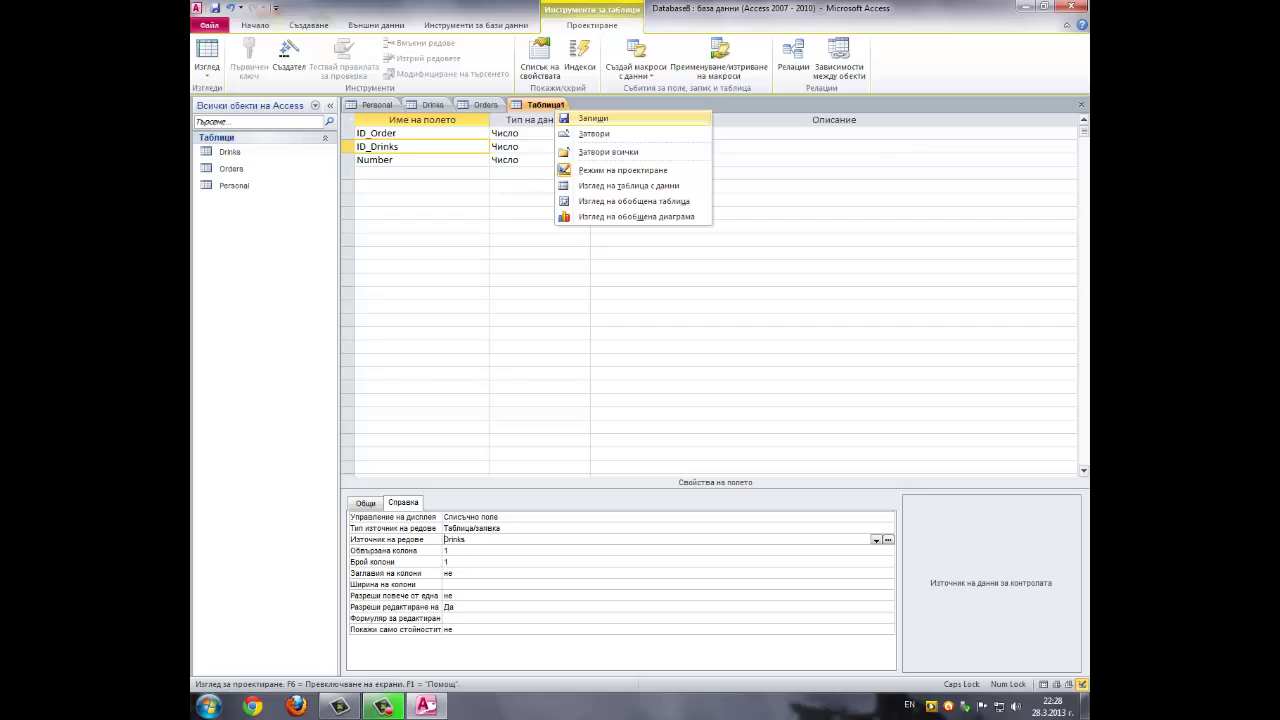
pyautogui.click(593, 118)
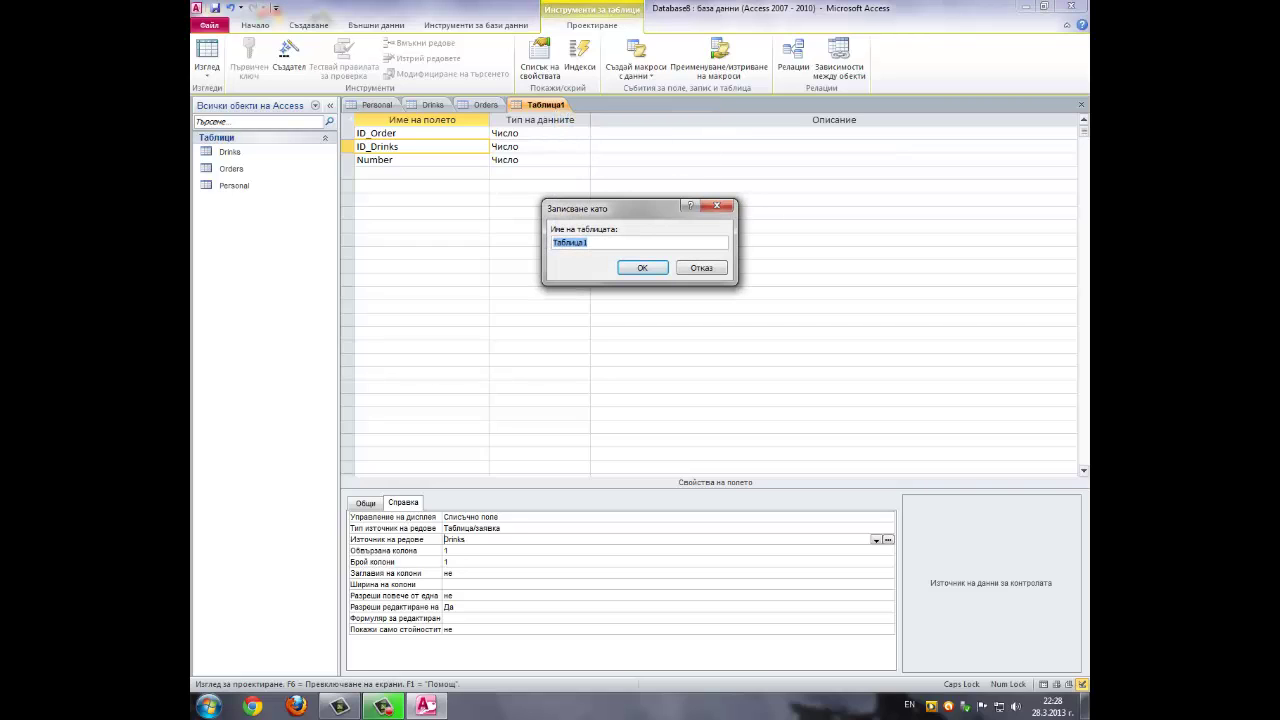
pyautogui.write('C')
pyautogui.press('capslock')
pyautogui.write('lients')
pyautogui.press('Return')
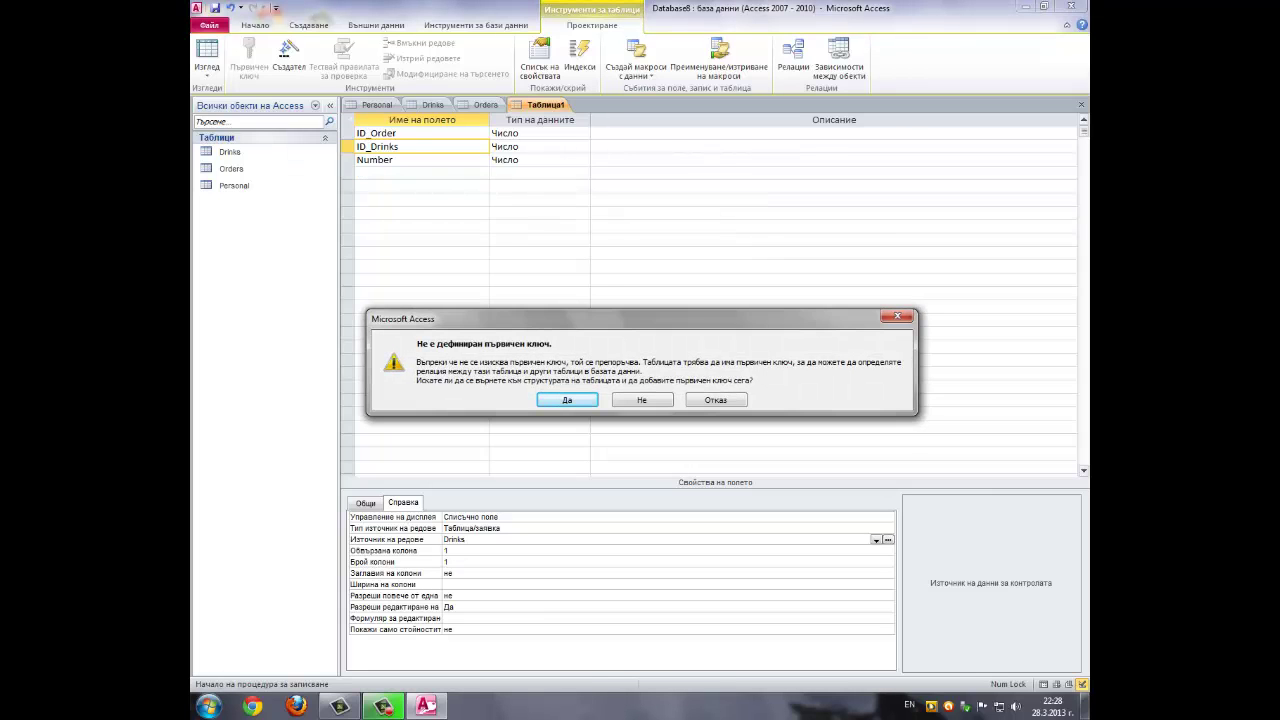
pyautogui.click(642, 400)
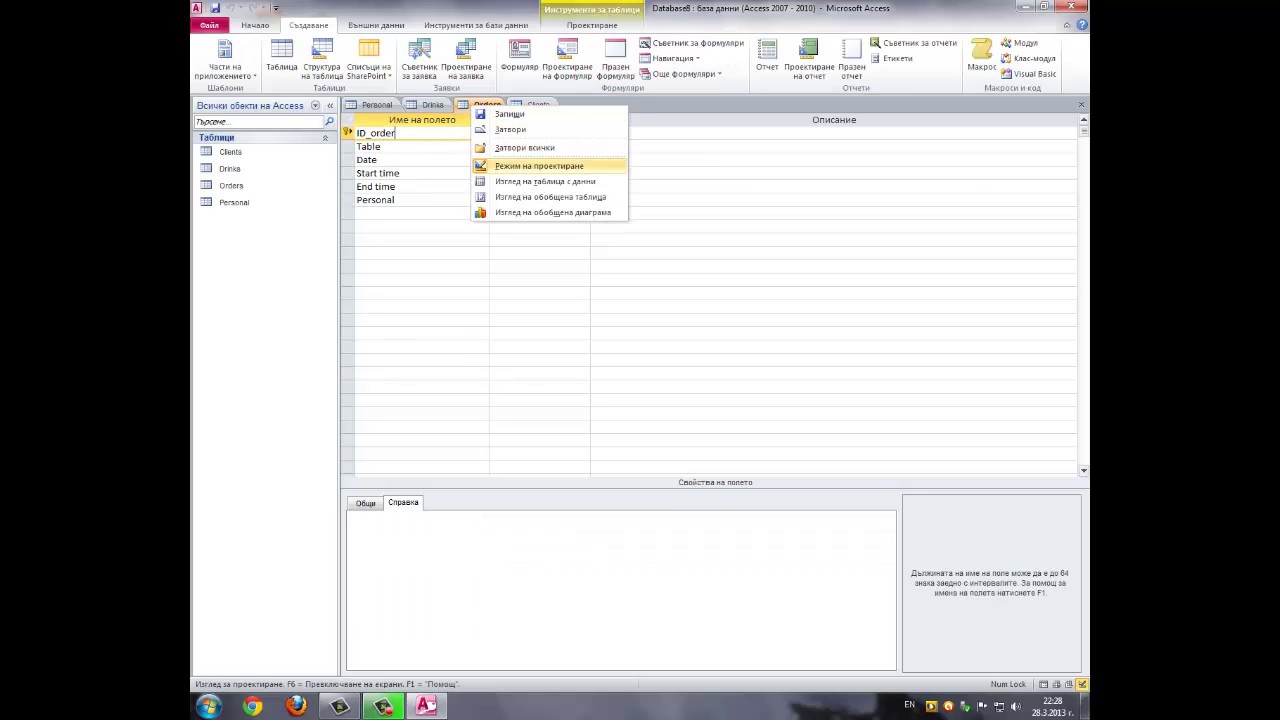
# Close all open tables and open the database relationships layout (Релации)
pyautogui.click(525, 147)
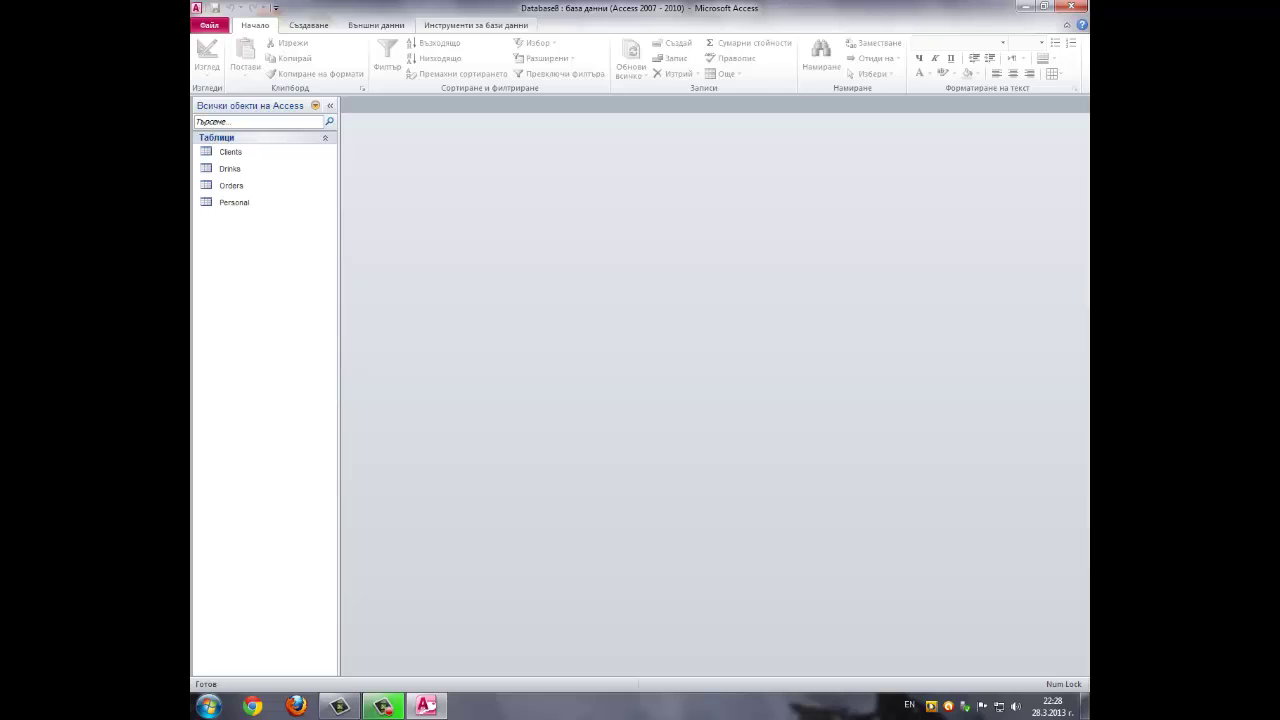
pyautogui.click(476, 25)
pyautogui.click(383, 55)
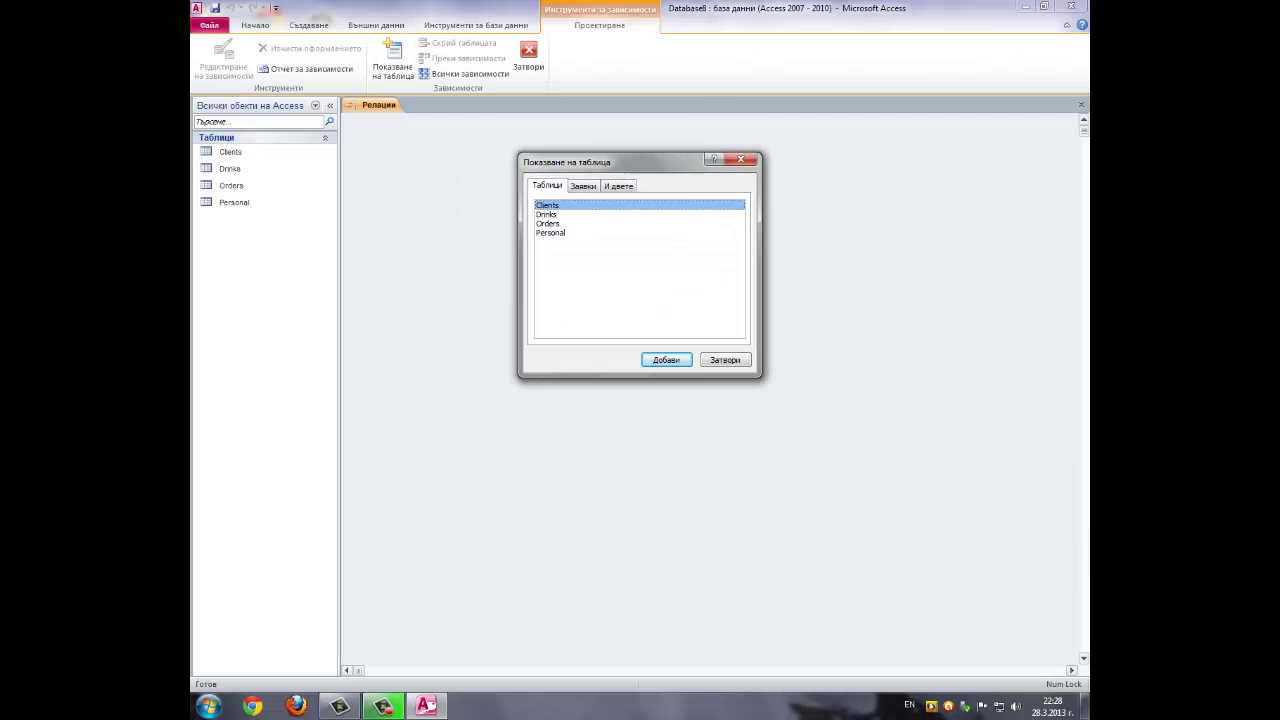
# Add the tables Drinks, Clients, Orders and Personal, in that order, to the relationships layout
pyautogui.click(546, 214)
pyautogui.click(666, 360)
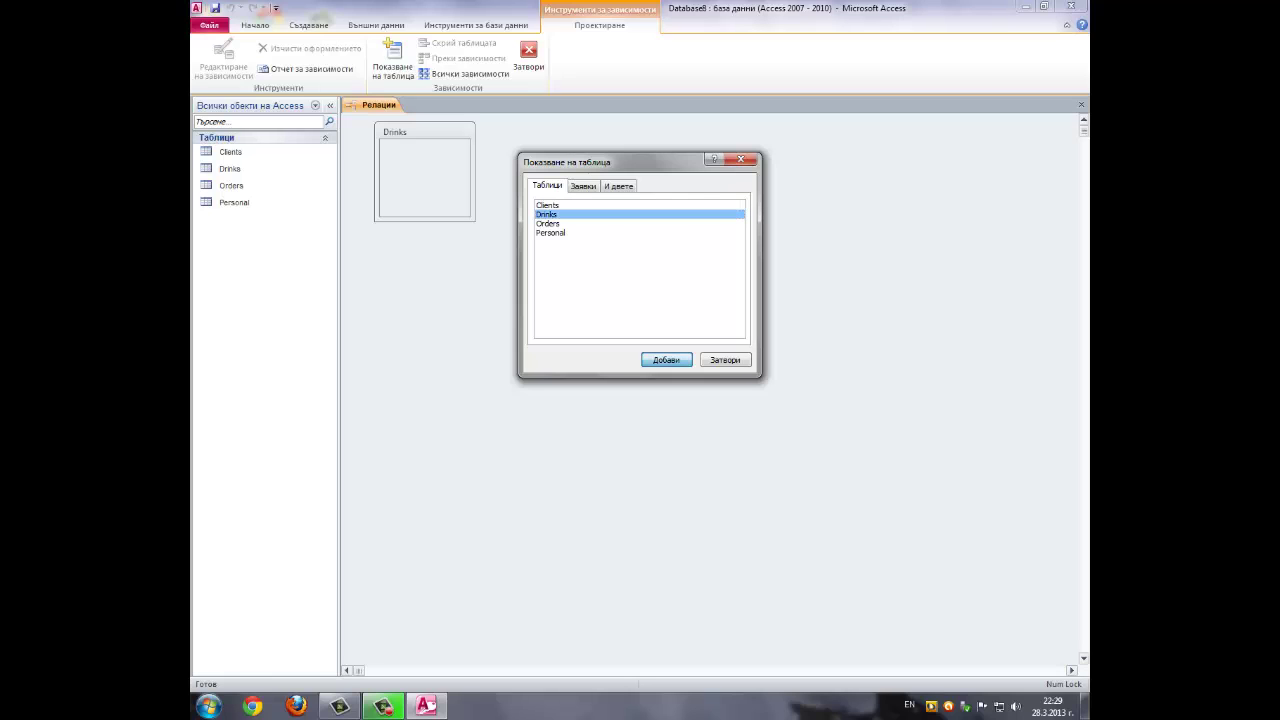
pyautogui.press('Up')
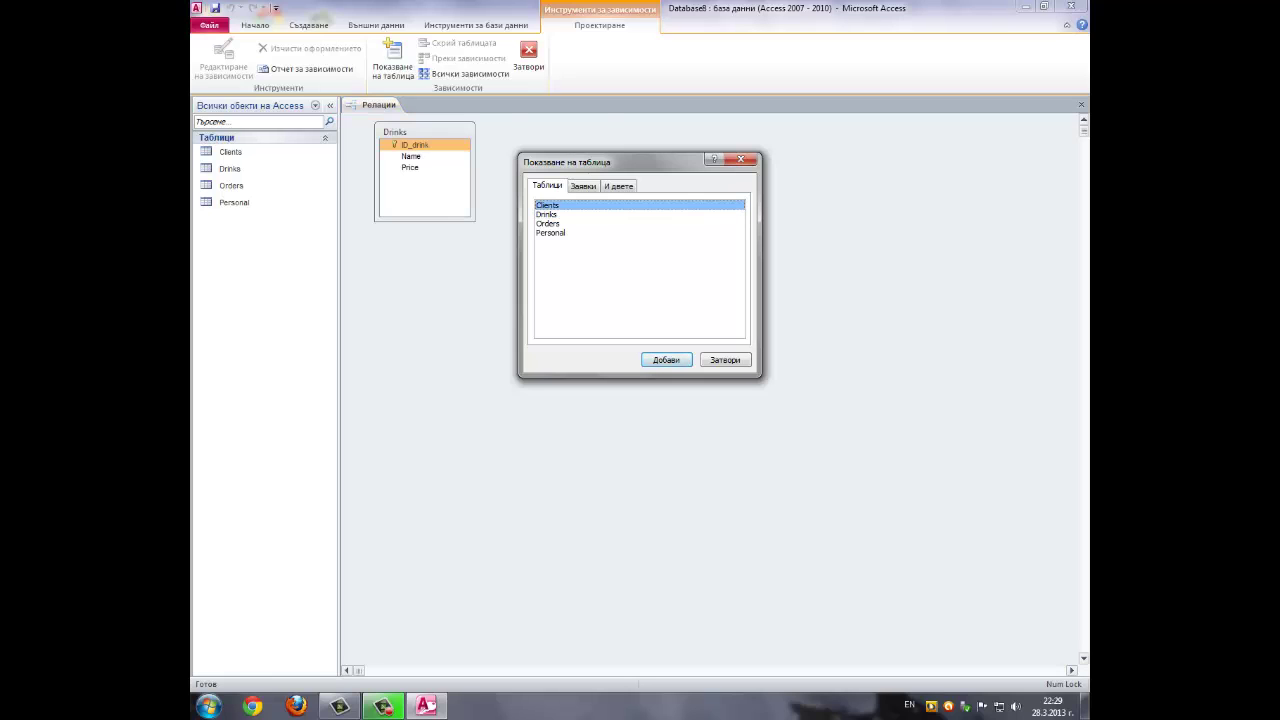
pyautogui.press('Return')
pyautogui.press('Down')
pyautogui.press('Down')
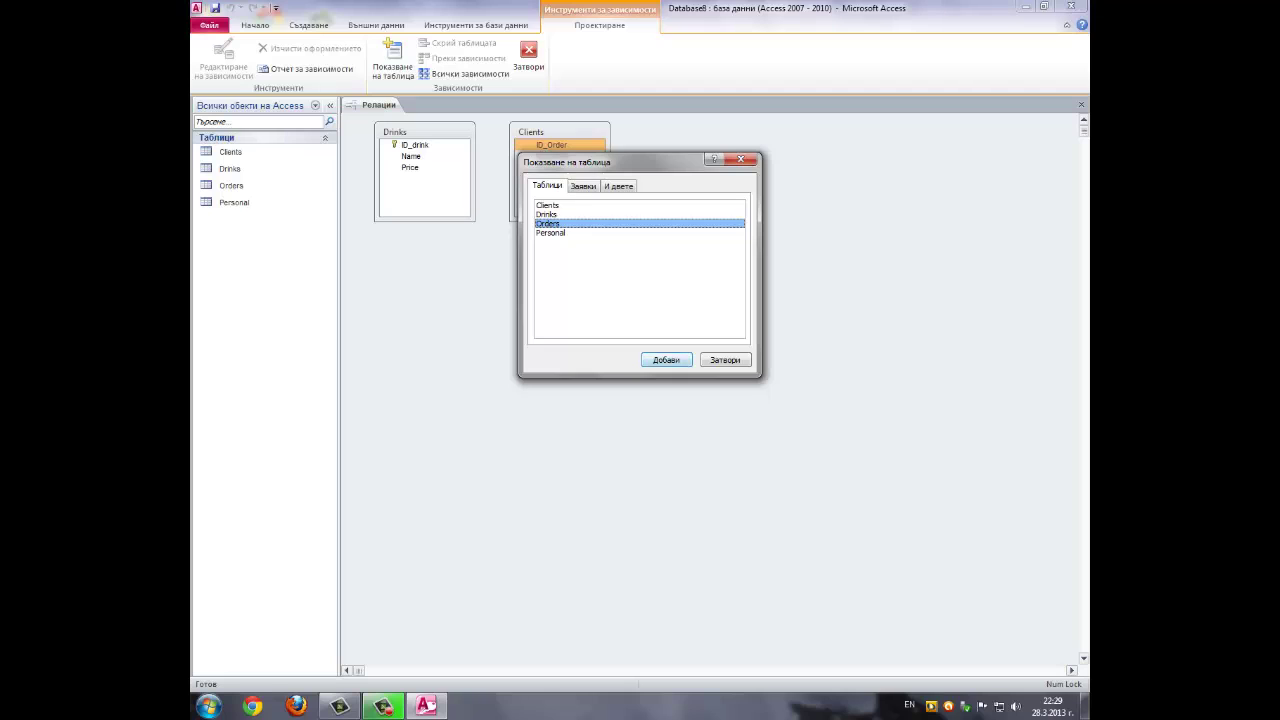
pyautogui.press('Return')
pyautogui.press('Down')
pyautogui.press('Return')
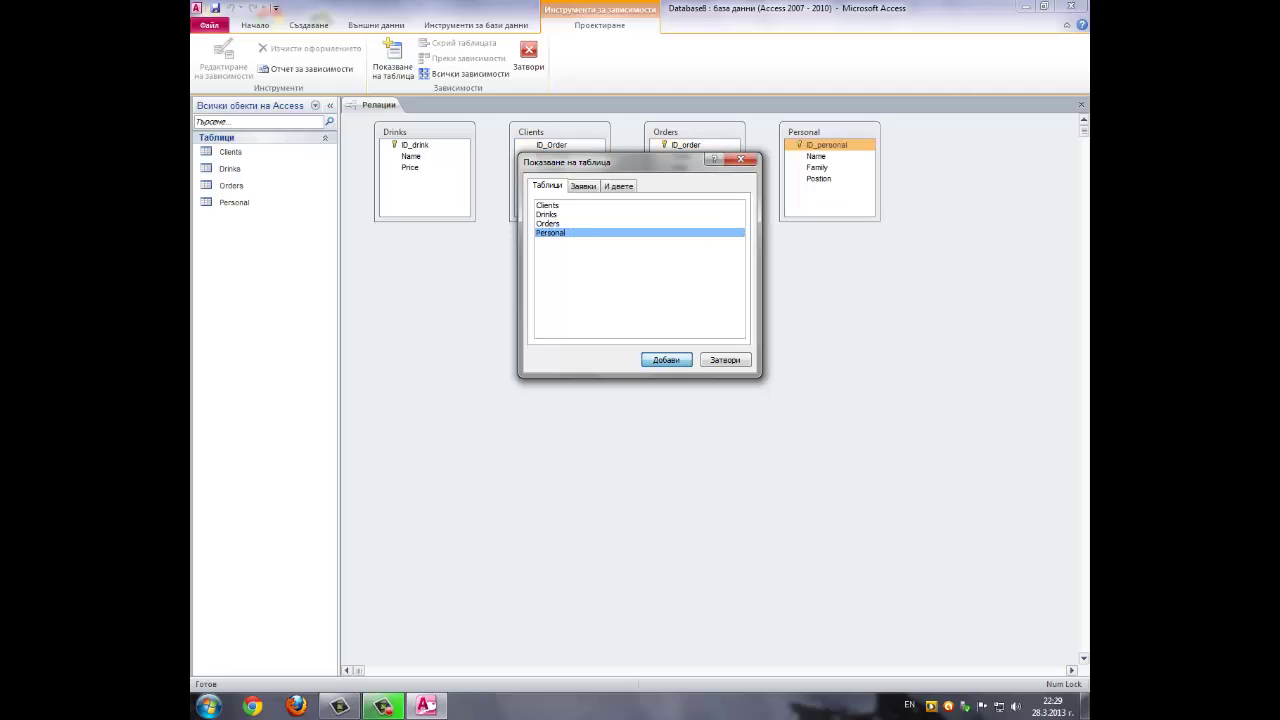
pyautogui.press('Escape')
# Move the Drinks and Clients boxes lower in the relationships layout and shorten both to fit their fields
pyautogui.moveTo(424, 132); pyautogui.dragTo(428, 191)
pyautogui.moveTo(560, 132); pyautogui.dragTo(554, 192)
pyautogui.moveTo(428, 281); pyautogui.dragTo(428, 259)
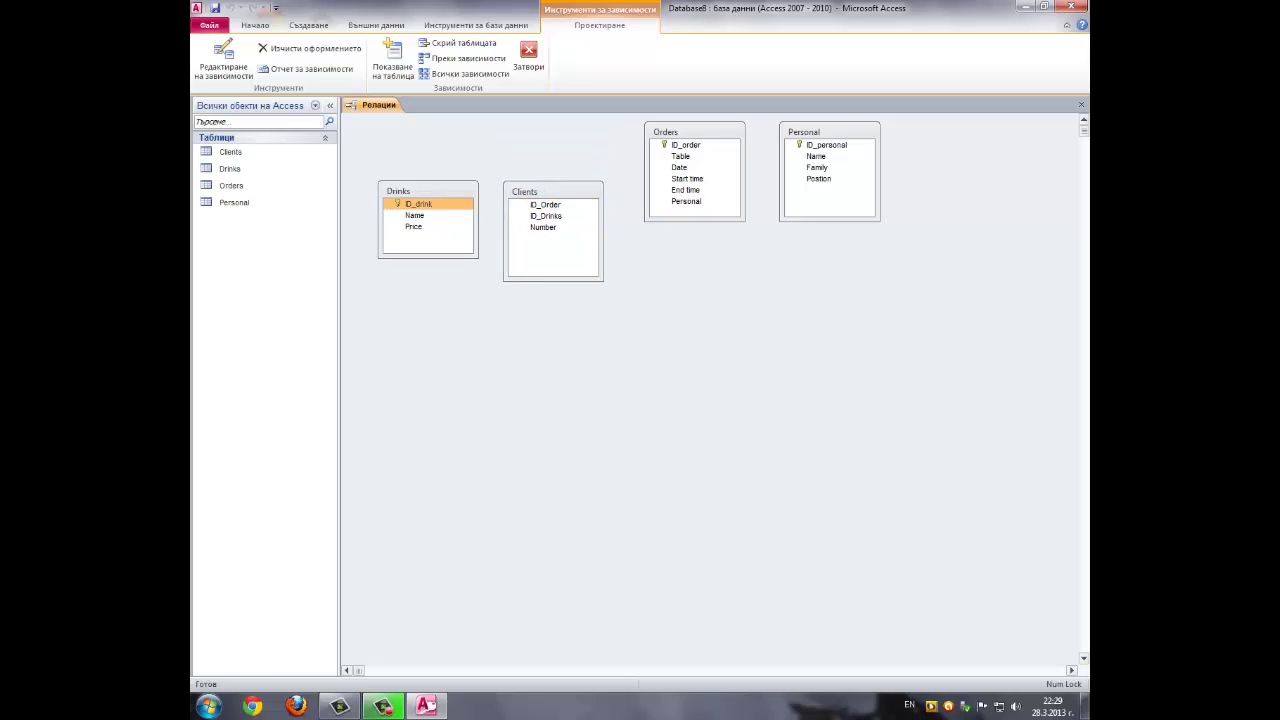
pyautogui.moveTo(553, 281); pyautogui.dragTo(553, 257)
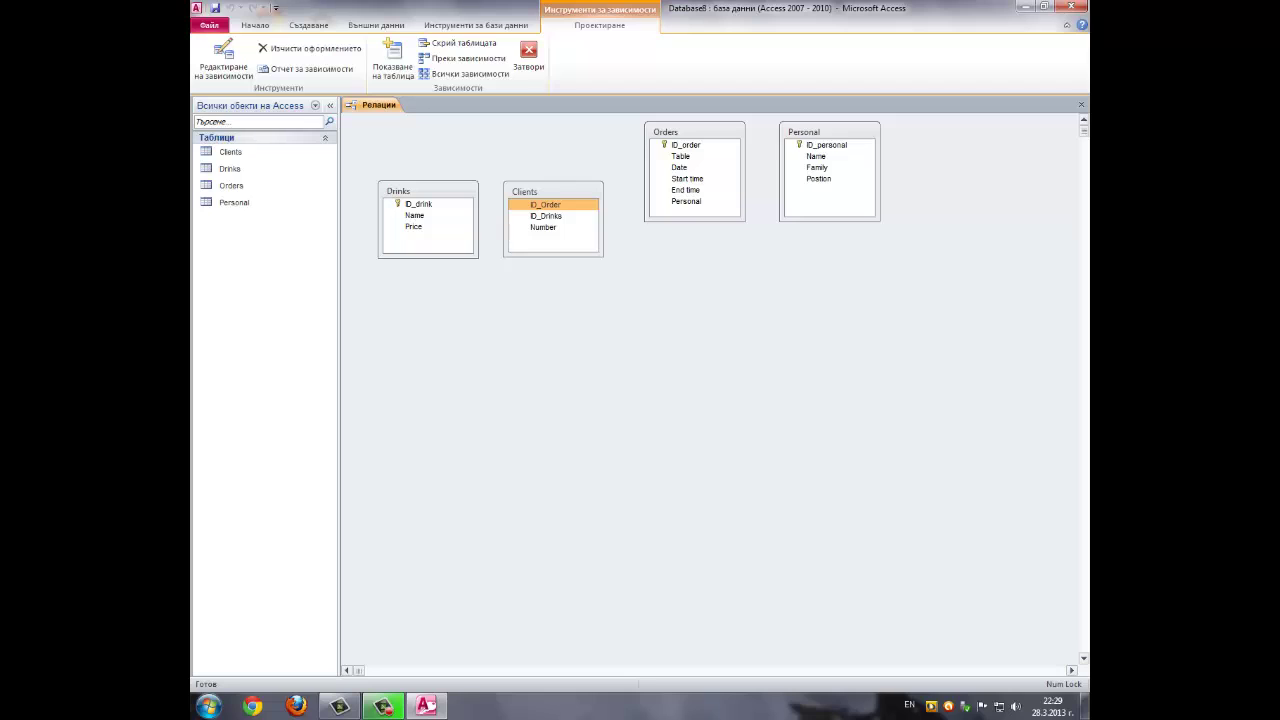
# Resize the Orders and Personal boxes and move them closer to Clients, with Personal lower, and narrow the Clients and Drinks boxes
pyautogui.moveTo(694, 221)
pyautogui.mouseDown()
pyautogui.moveTo(694, 252)
pyautogui.moveTo(694, 238)
pyautogui.mouseUp()
pyautogui.moveTo(745, 180)
pyautogui.mouseDown()
pyautogui.moveTo(716, 180)
pyautogui.moveTo(732, 180)
pyautogui.mouseUp()
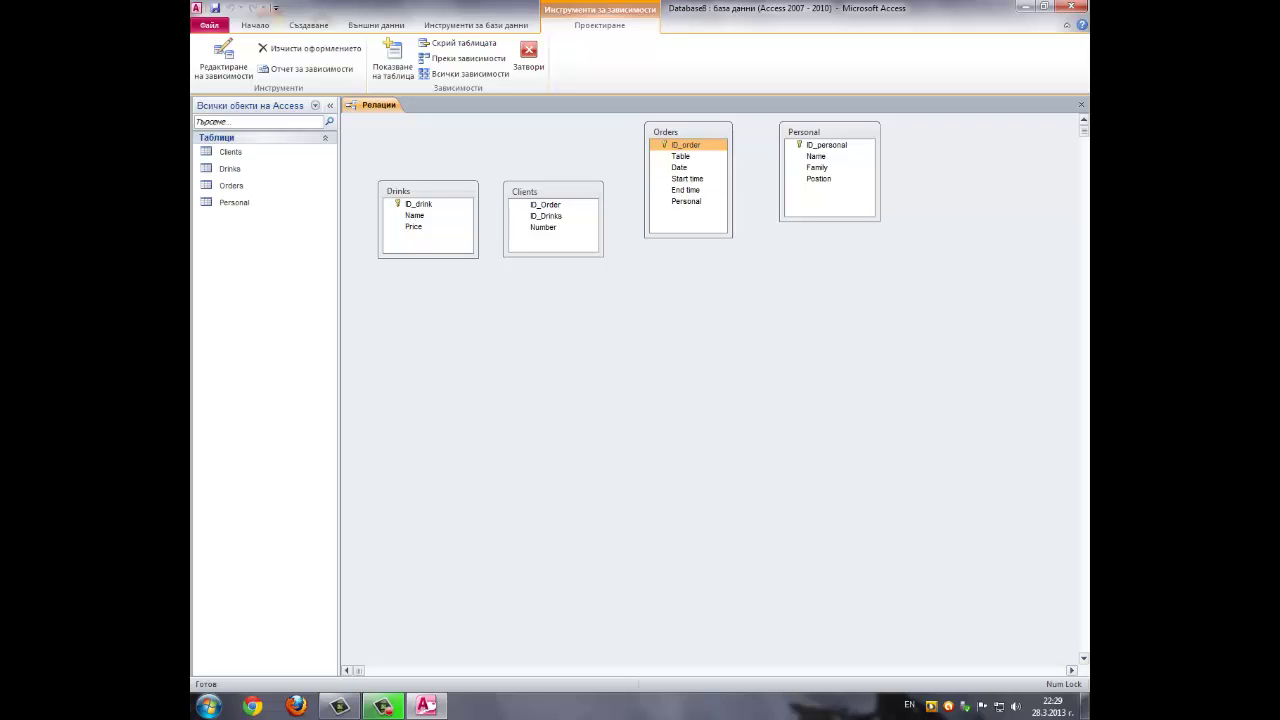
pyautogui.moveTo(685, 132); pyautogui.dragTo(670, 129)
pyautogui.moveTo(825, 132); pyautogui.dragTo(797, 175)
pyautogui.moveTo(801, 265); pyautogui.dragTo(801, 247)
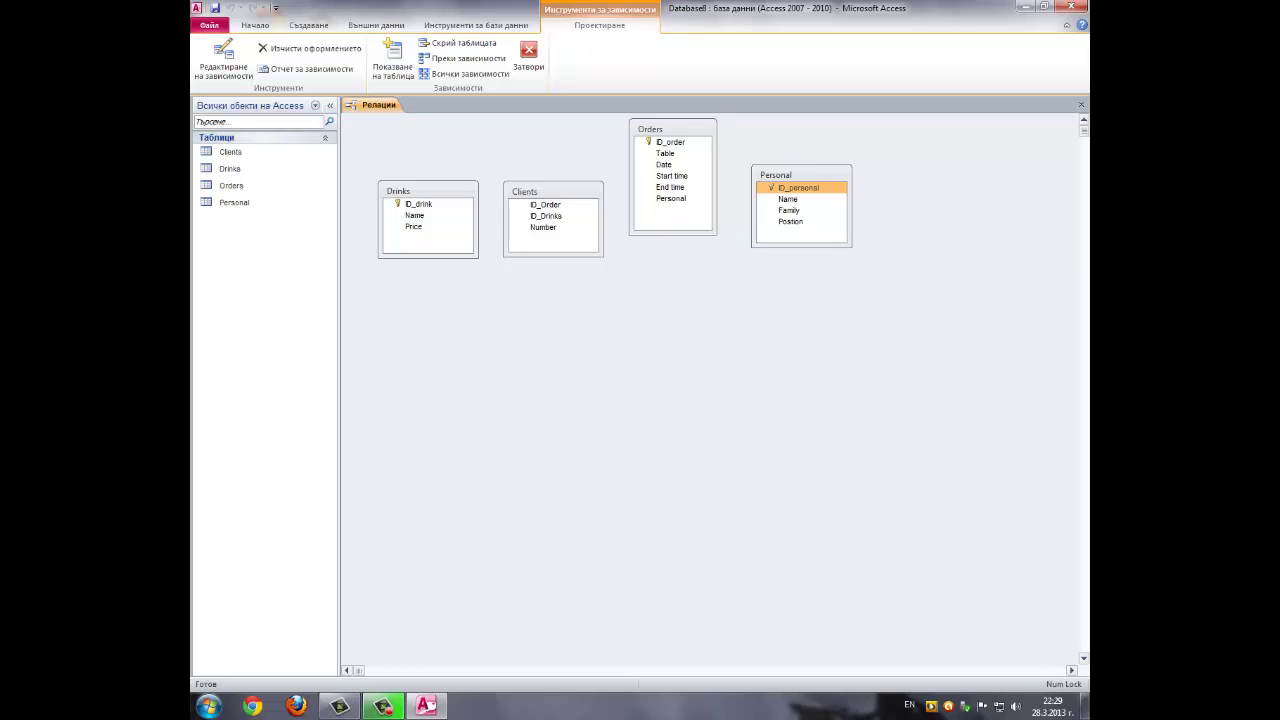
pyautogui.moveTo(852, 205); pyautogui.dragTo(780, 209)
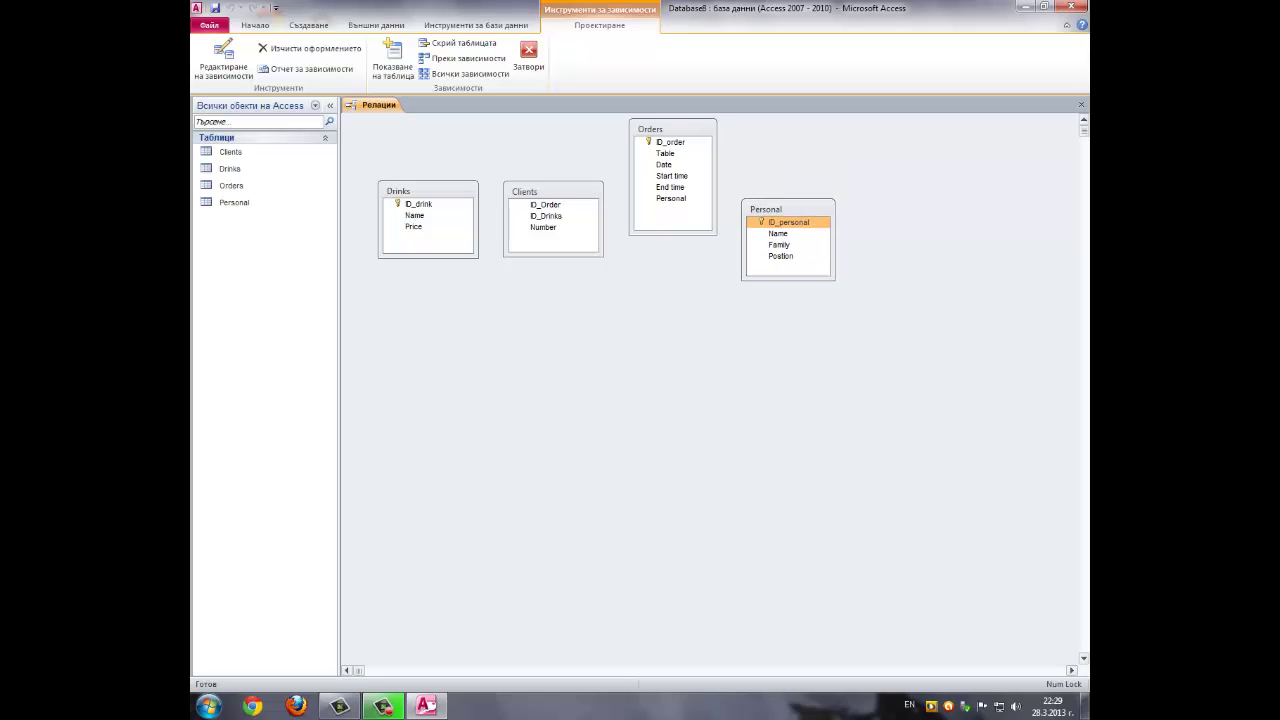
pyautogui.moveTo(603, 220); pyautogui.dragTo(594, 220)
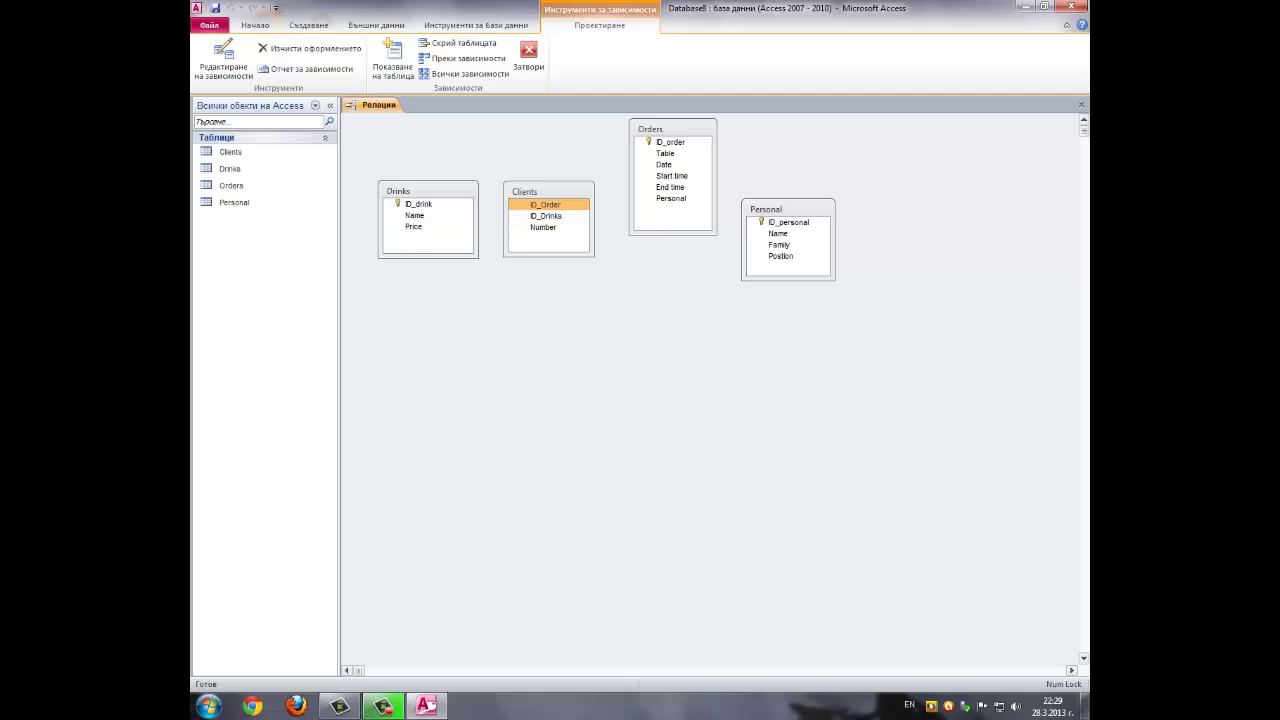
pyautogui.moveTo(478, 220); pyautogui.dragTo(472, 220)
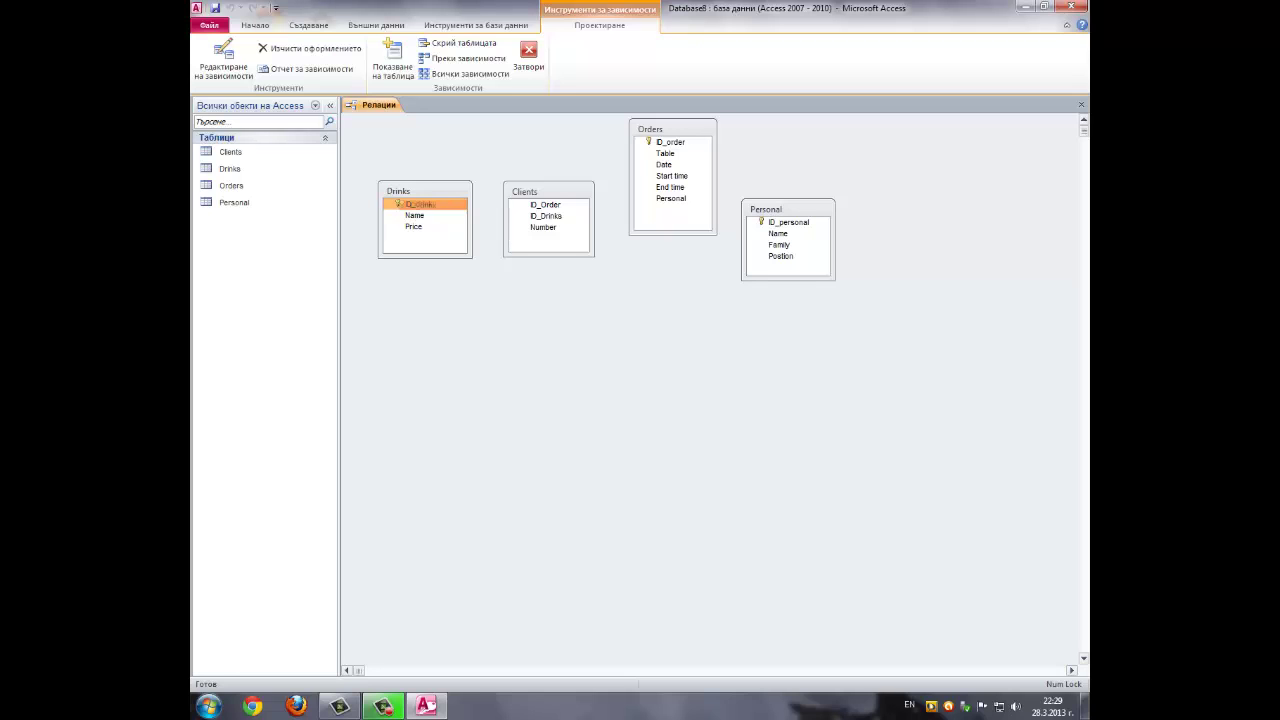
# Create relationships from ID_drink in Drinks to ID_Drinks in Clients and from ID_order in Orders to ID_Order in Clients, without referential integrity
pyautogui.moveTo(418, 204); pyautogui.dragTo(546, 216)
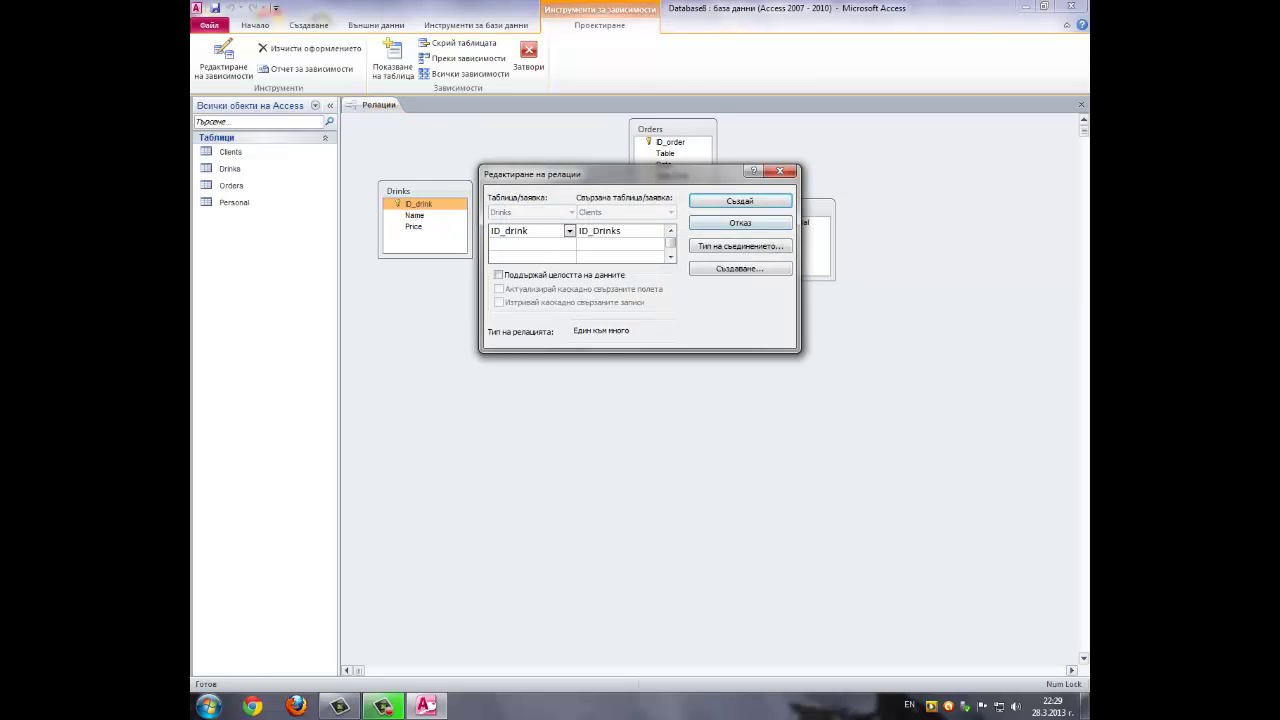
pyautogui.click(740, 200)
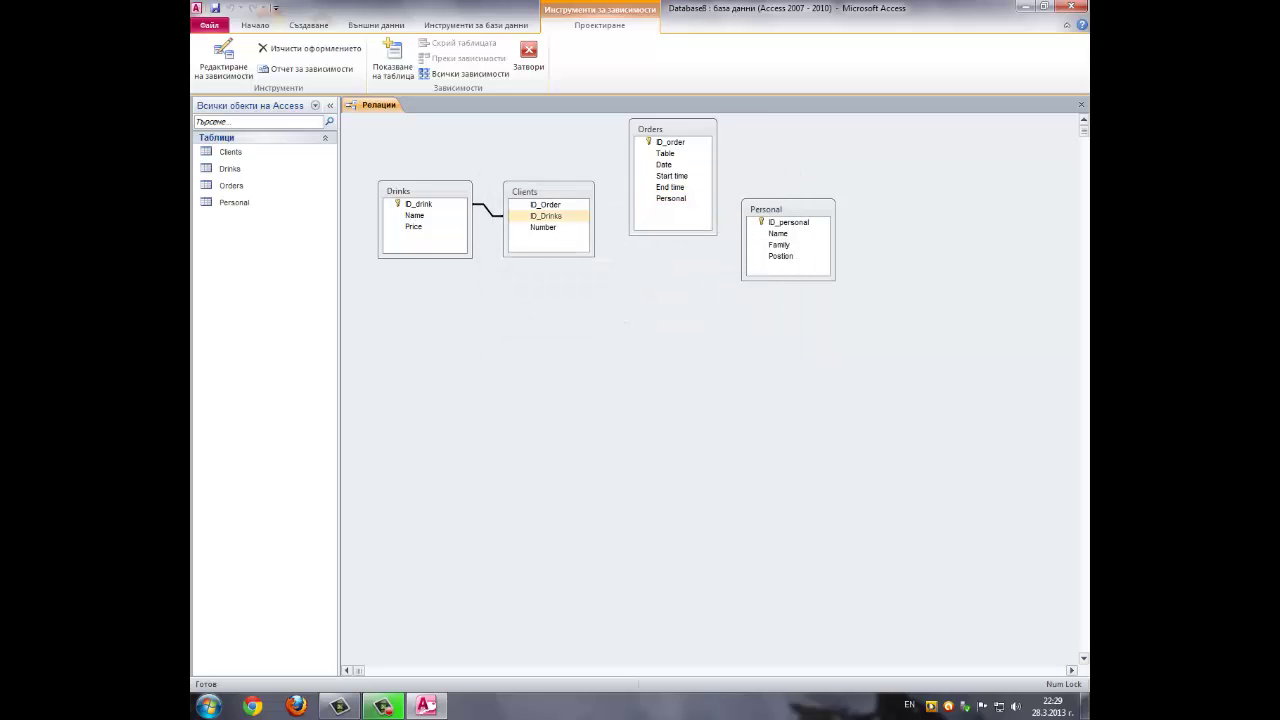
pyautogui.click(545, 204)
pyautogui.click(545, 204)
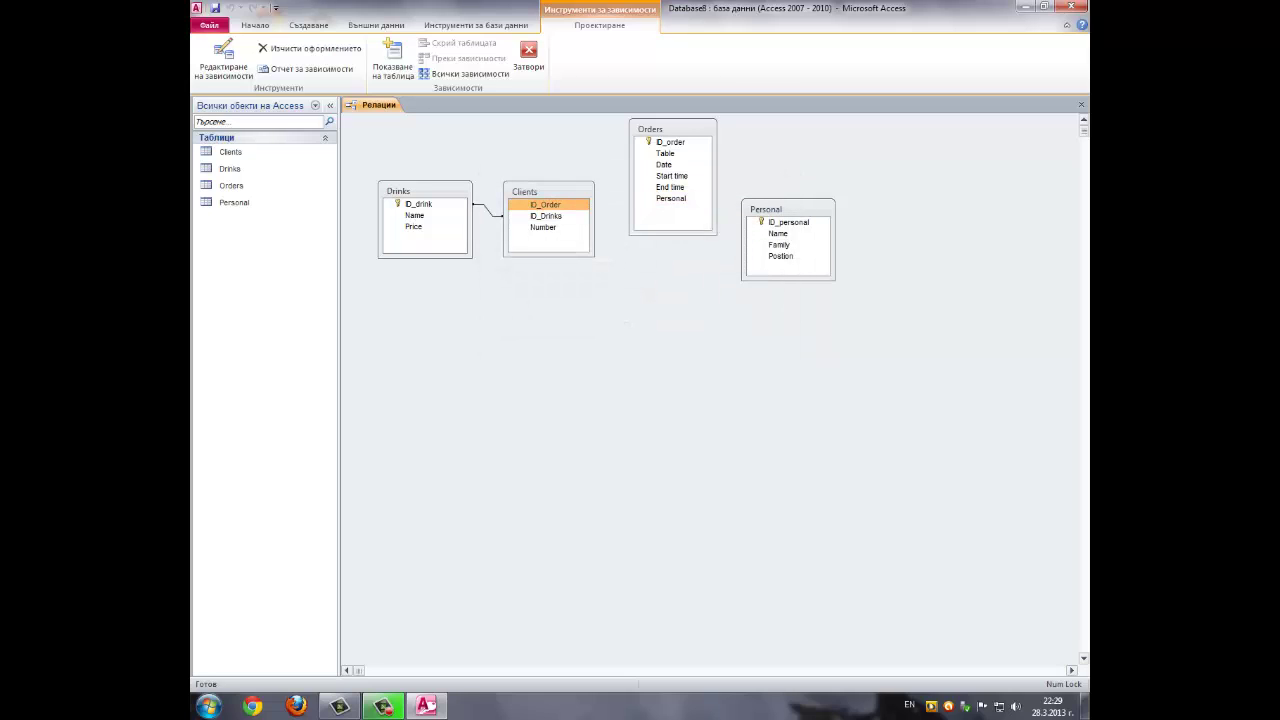
pyautogui.moveTo(545, 204); pyautogui.dragTo(670, 142)
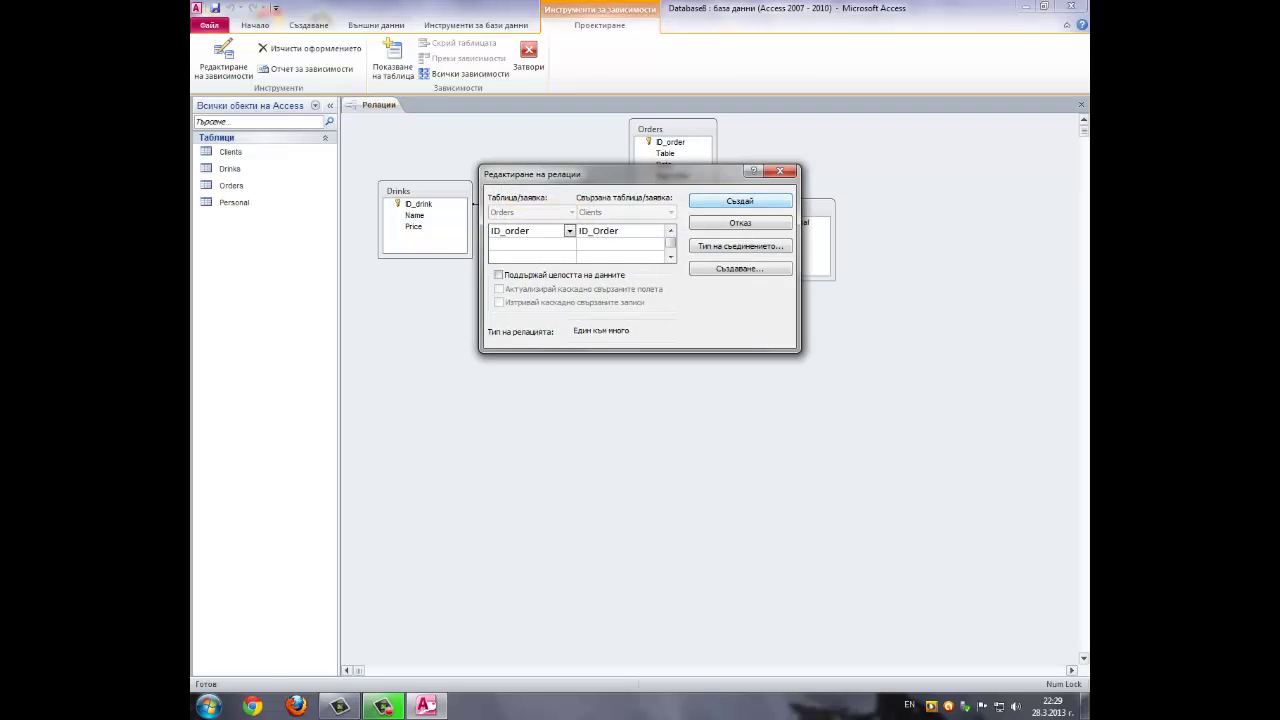
pyautogui.press('Return')
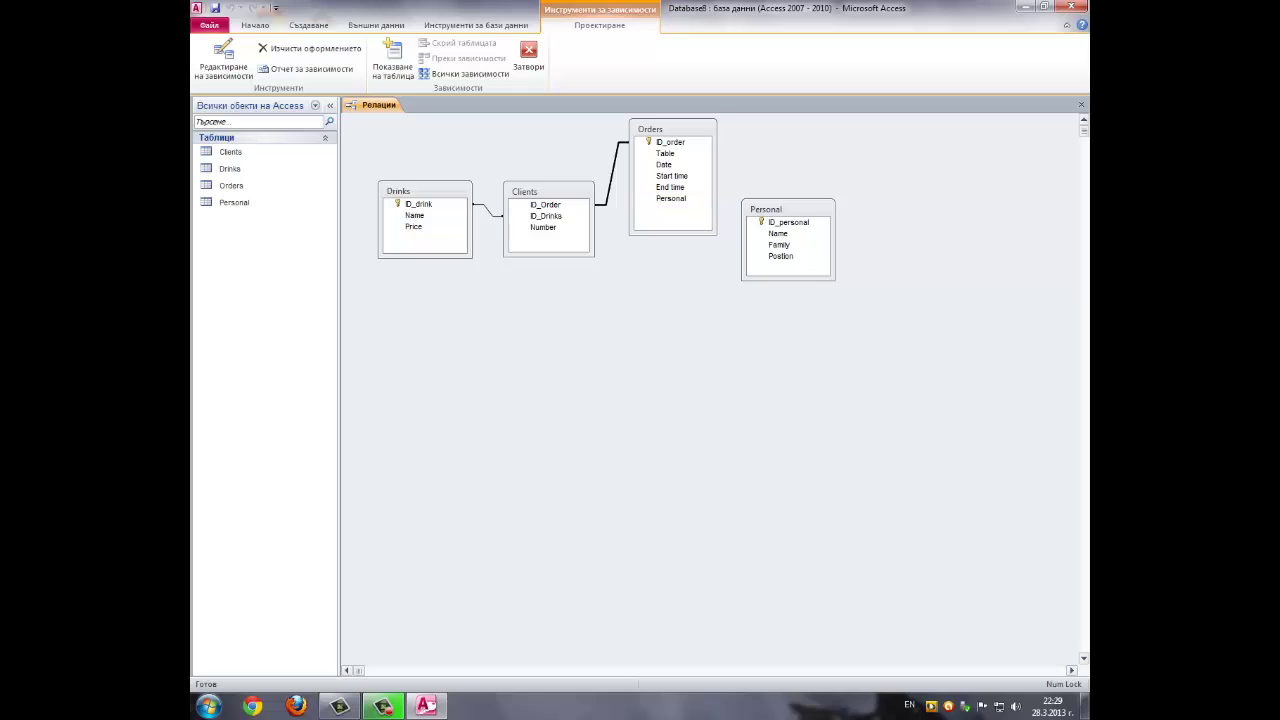
# Create a relationship between the Personal field in Orders and ID_personal in Personal, without referential integrity
pyautogui.click(671, 198)
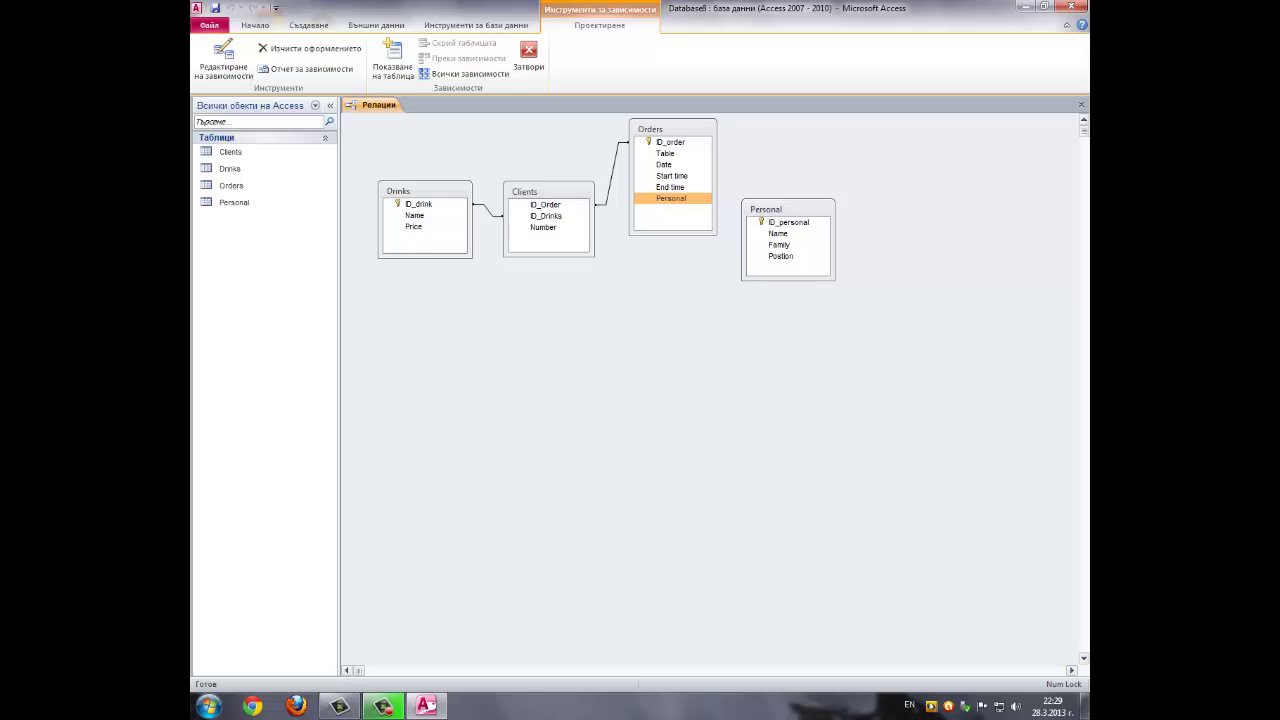
pyautogui.moveTo(671, 198); pyautogui.dragTo(788, 222)
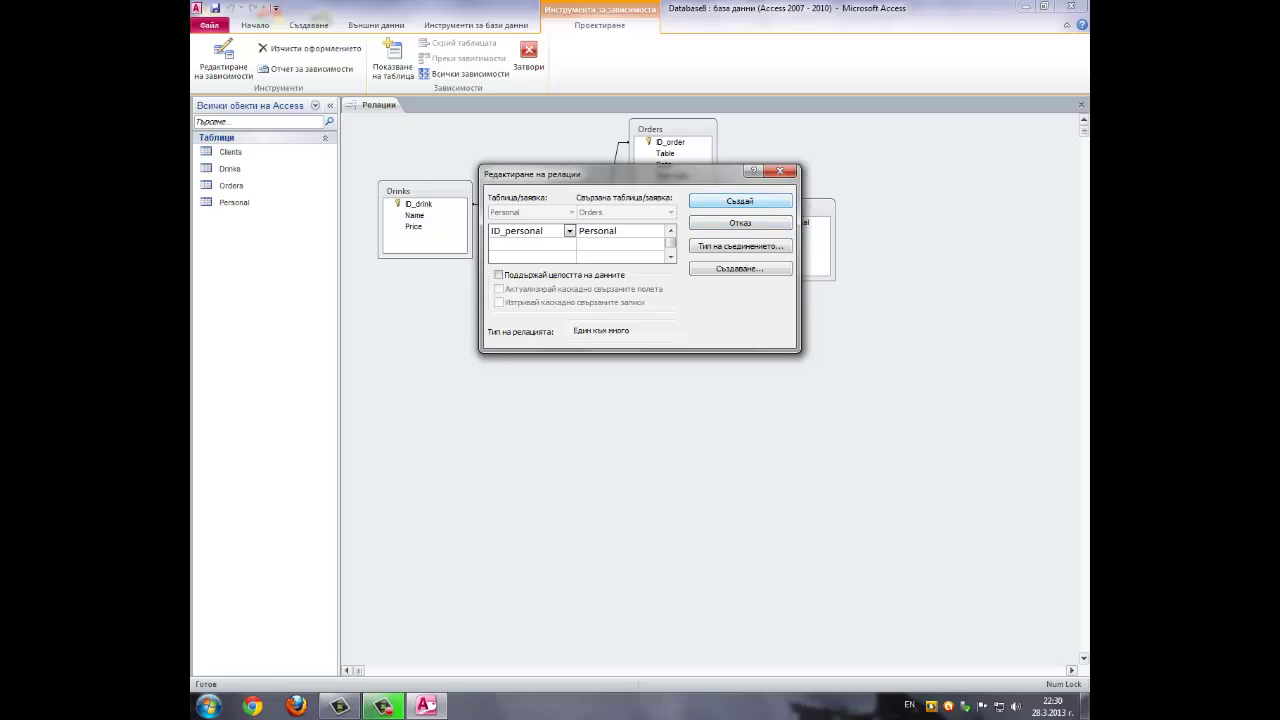
pyautogui.press('Return')
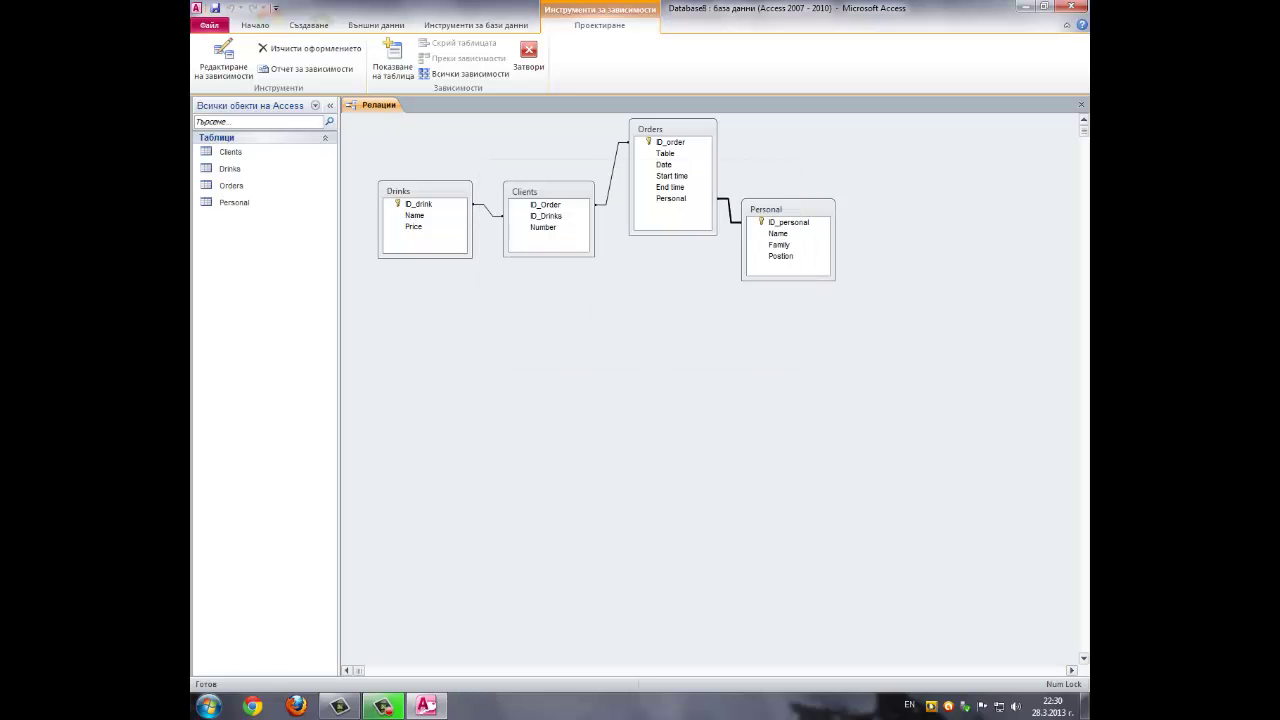